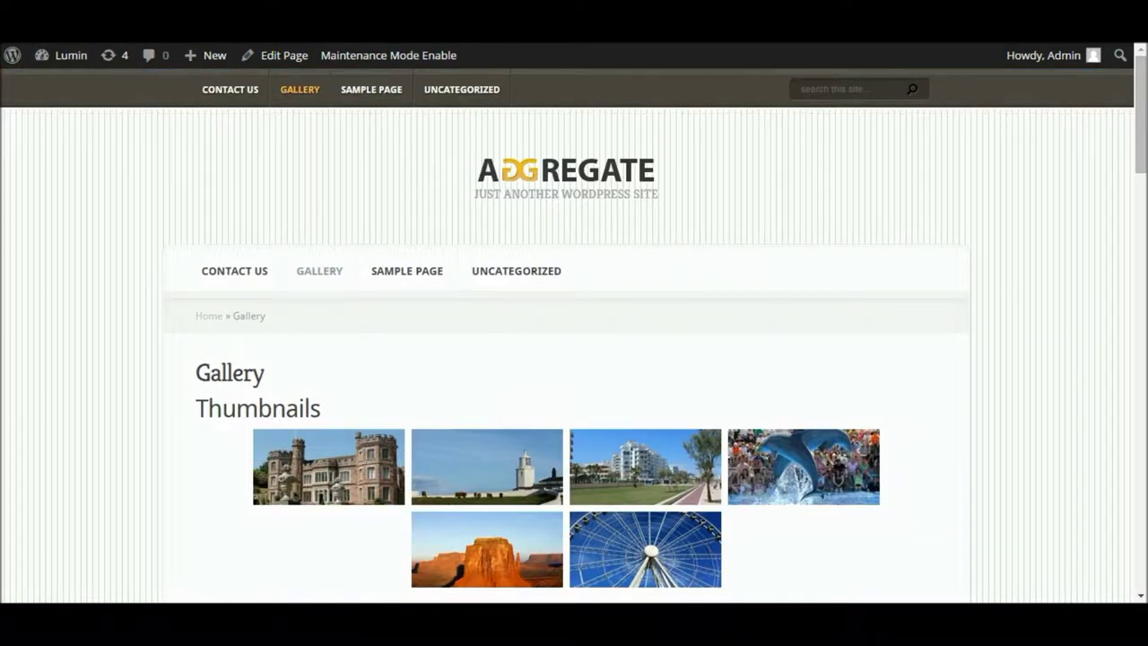
Open the castle picture from the Thumbnails gallery in the lightbox, browse the other pictures through its filmstrip, and close the viewer
left_click_drag(1142, 118, 1143, 168)
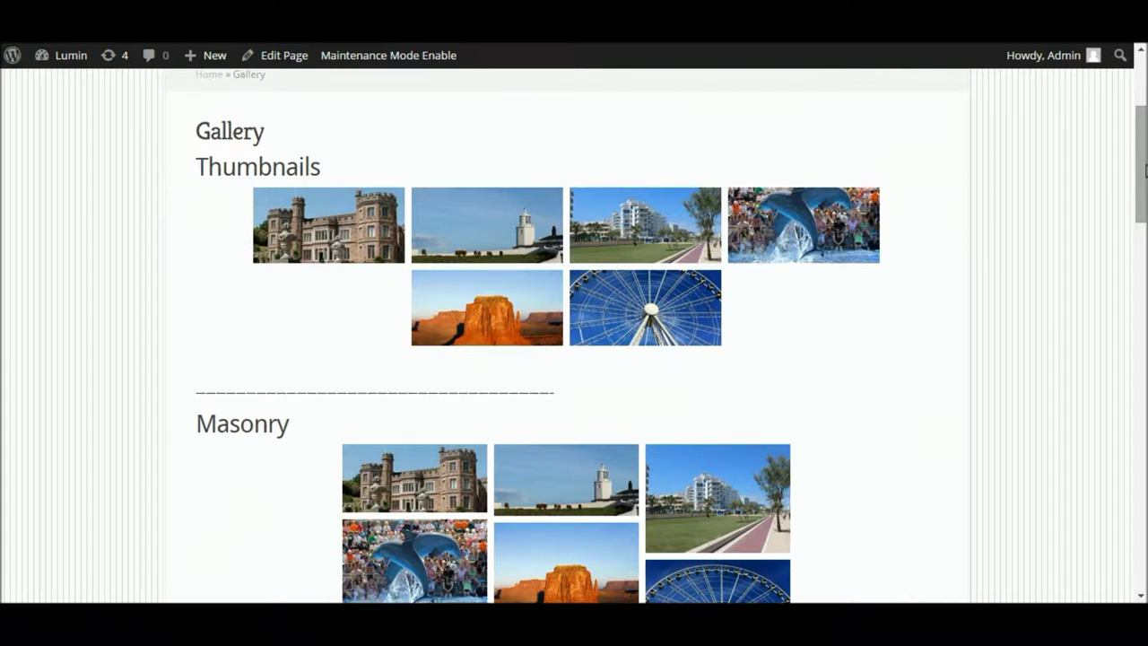
mouse_move(1143, 168)
left_mouse_down()
mouse_move(1120, 509)
mouse_move(1138, 410)
mouse_move(1143, 140)
mouse_move(1140, 153)
left_mouse_up()
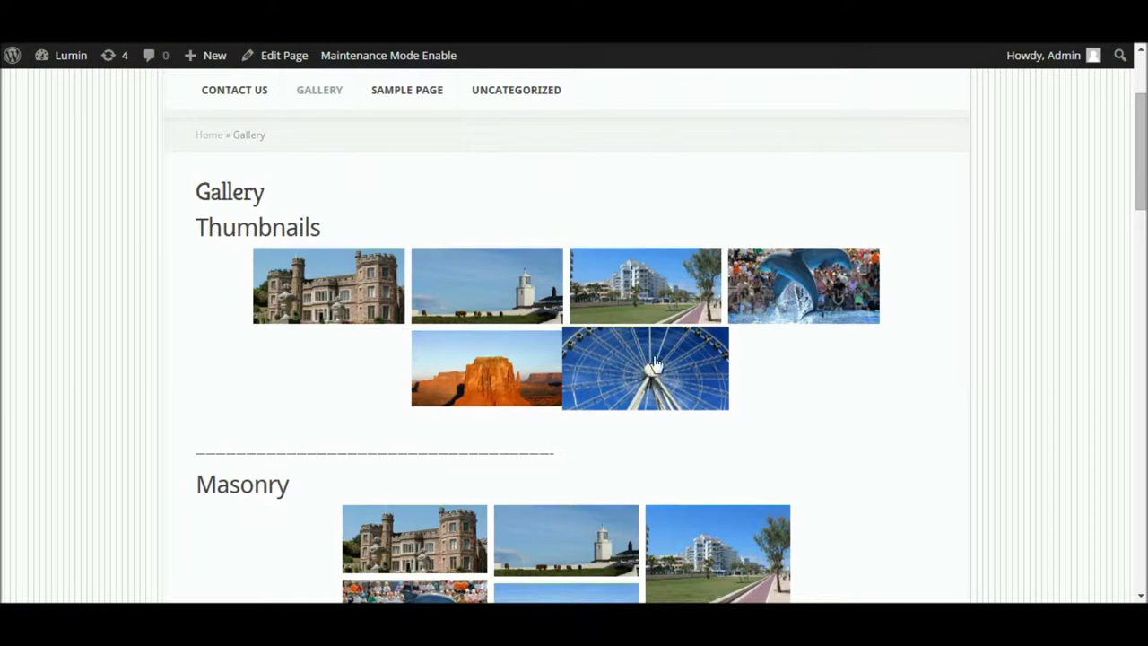
left_click(337, 288)
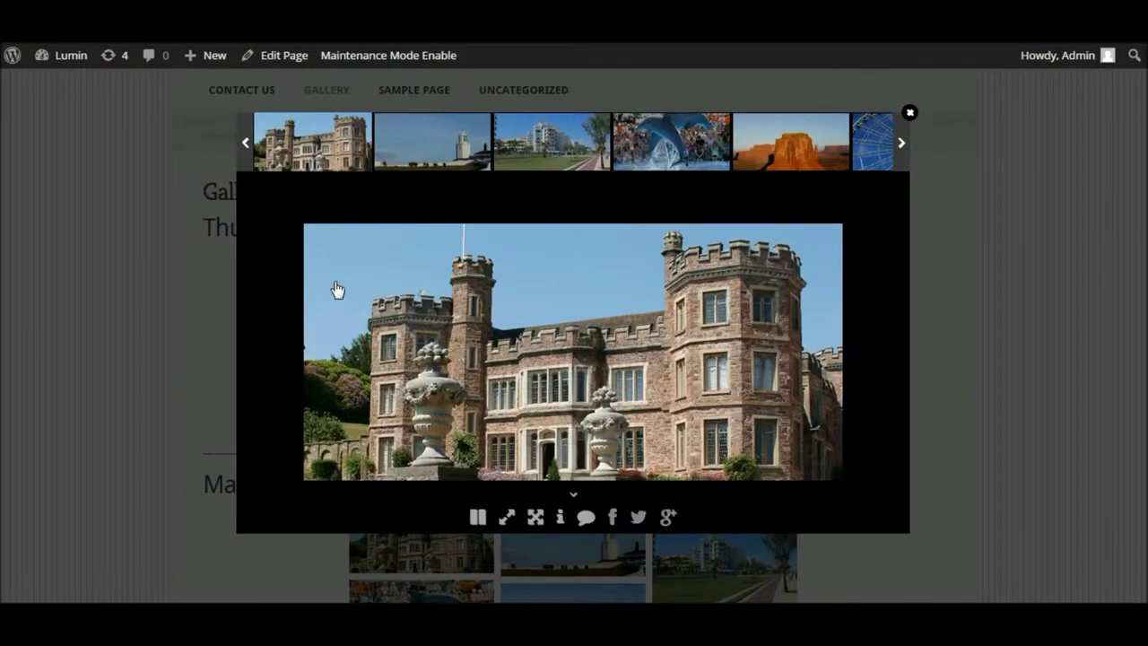
mouse_move(812, 362)
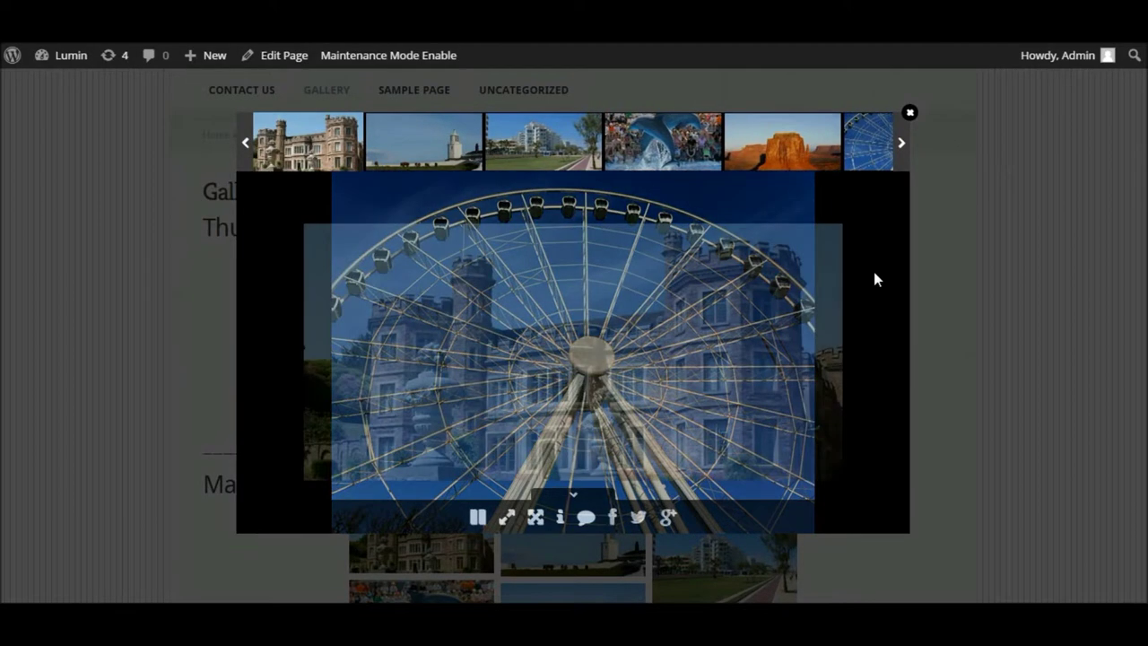
left_click(562, 153)
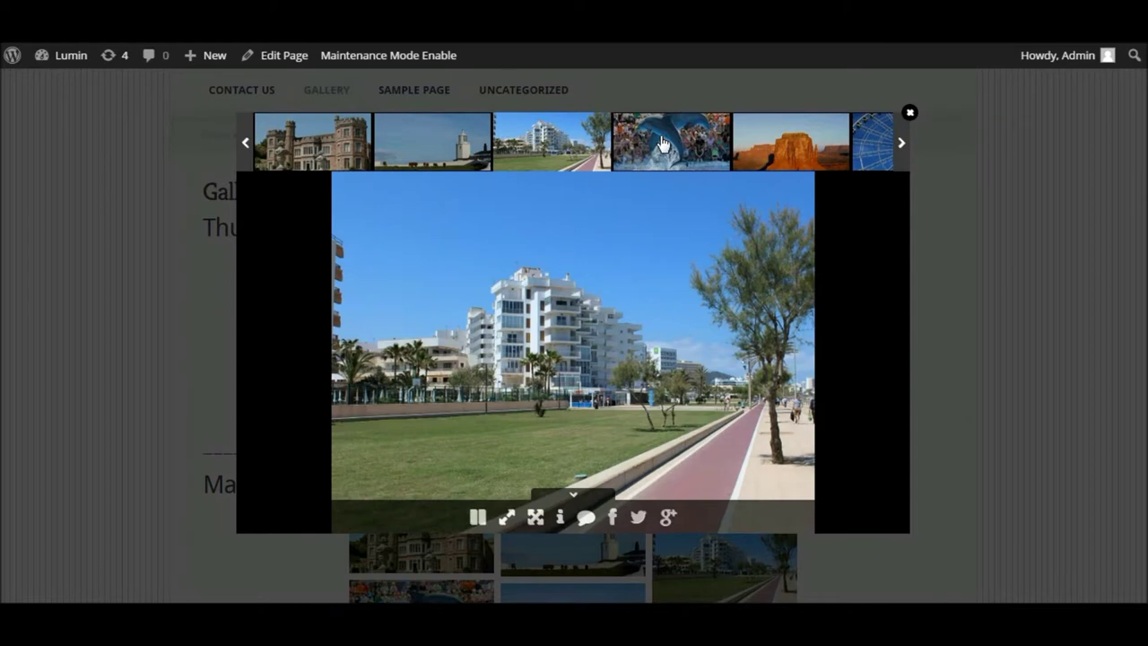
left_click(662, 144)
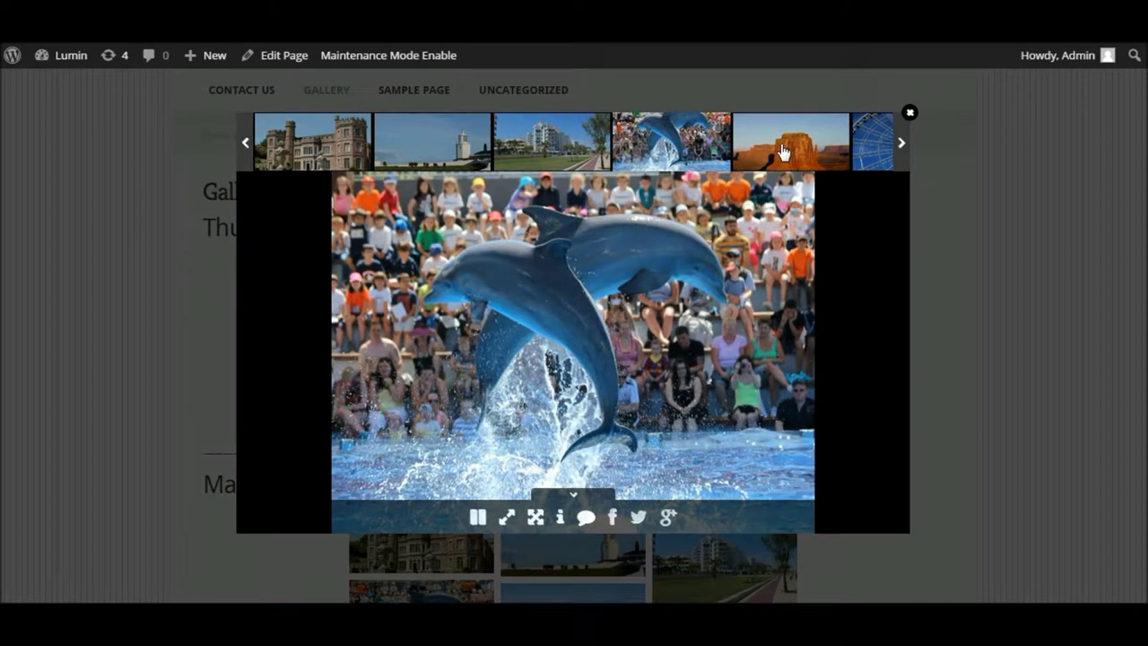
left_click(782, 153)
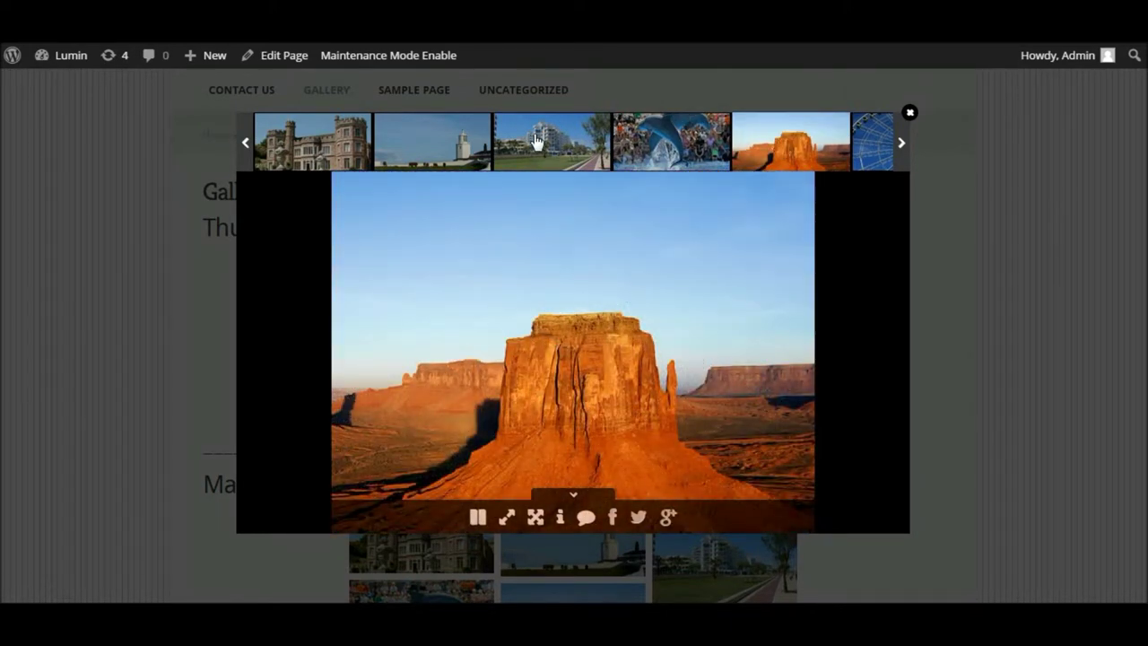
left_click(535, 141)
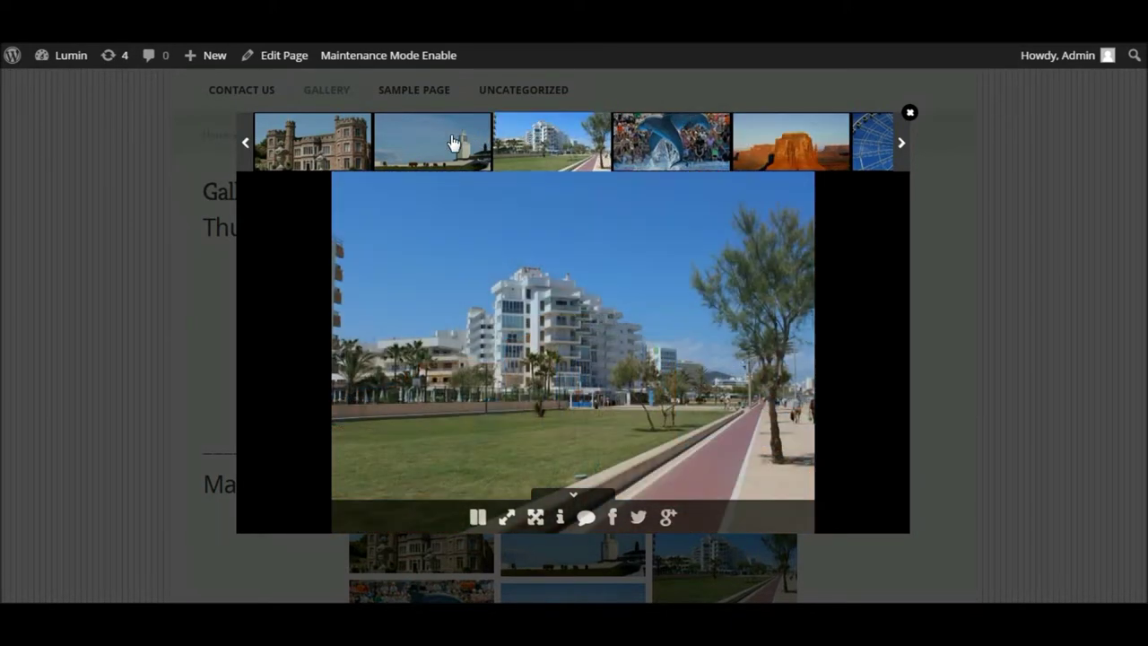
left_click(447, 144)
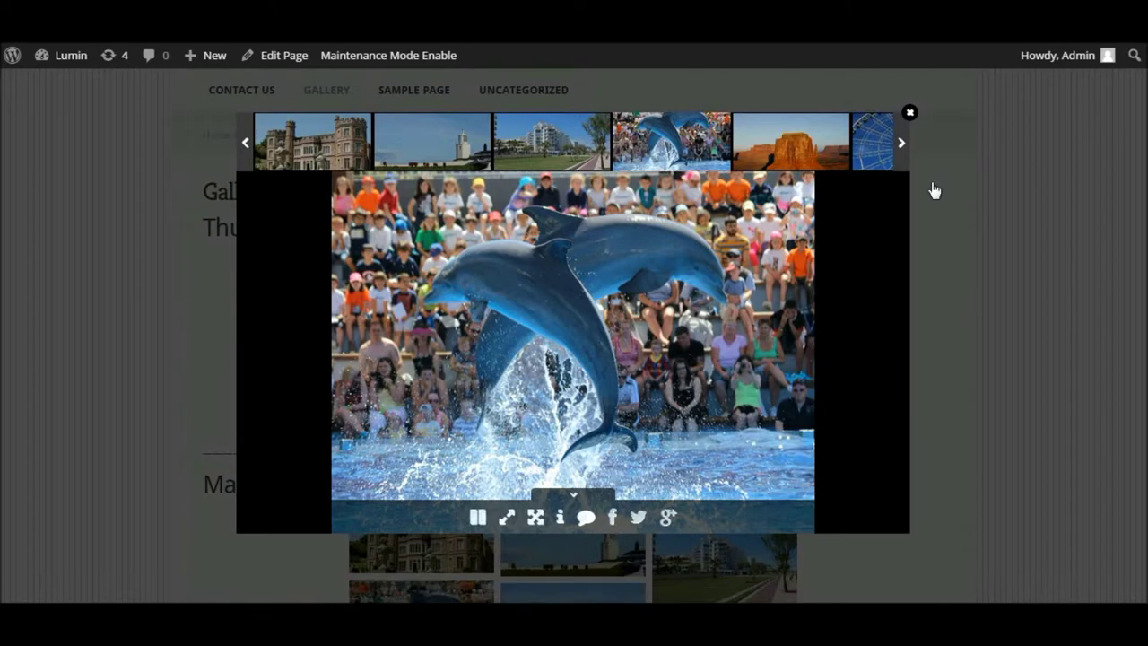
left_click(909, 113)
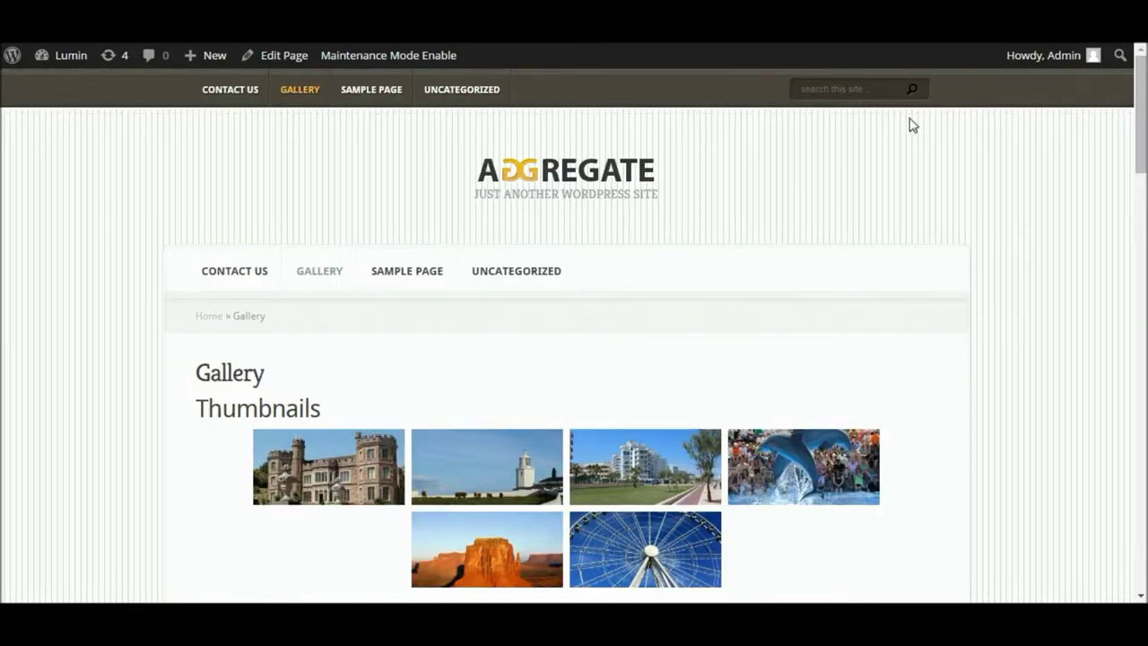
Examine the Masonry gallery and browse the lighthouse, apartment building and dolphin pictures in the slideshow with filmstrip
scroll(1136, 154, "down", 3)
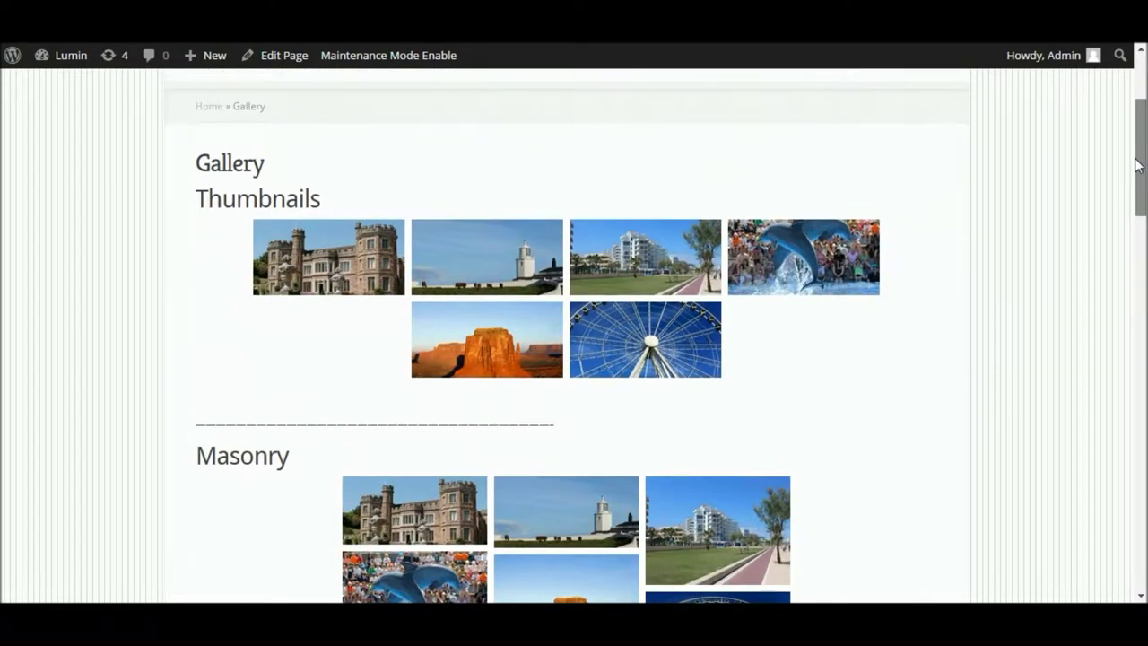
left_click_drag(1135, 165, 1135, 203)
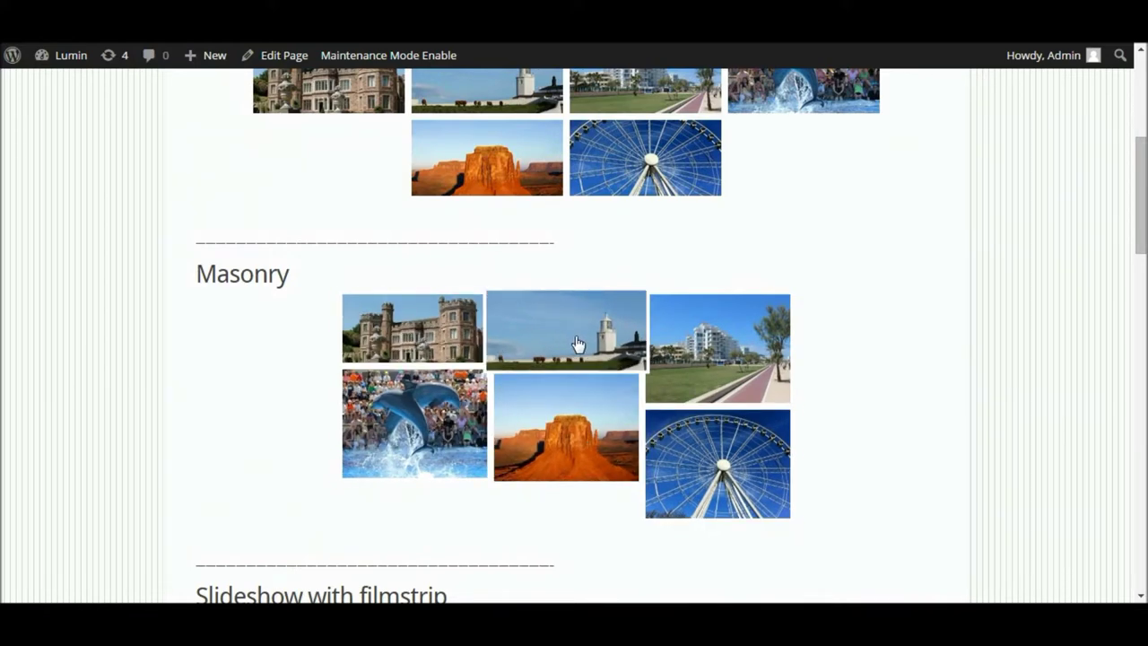
left_click_drag(1141, 212, 1126, 290)
scroll(1121, 290, "down", 2)
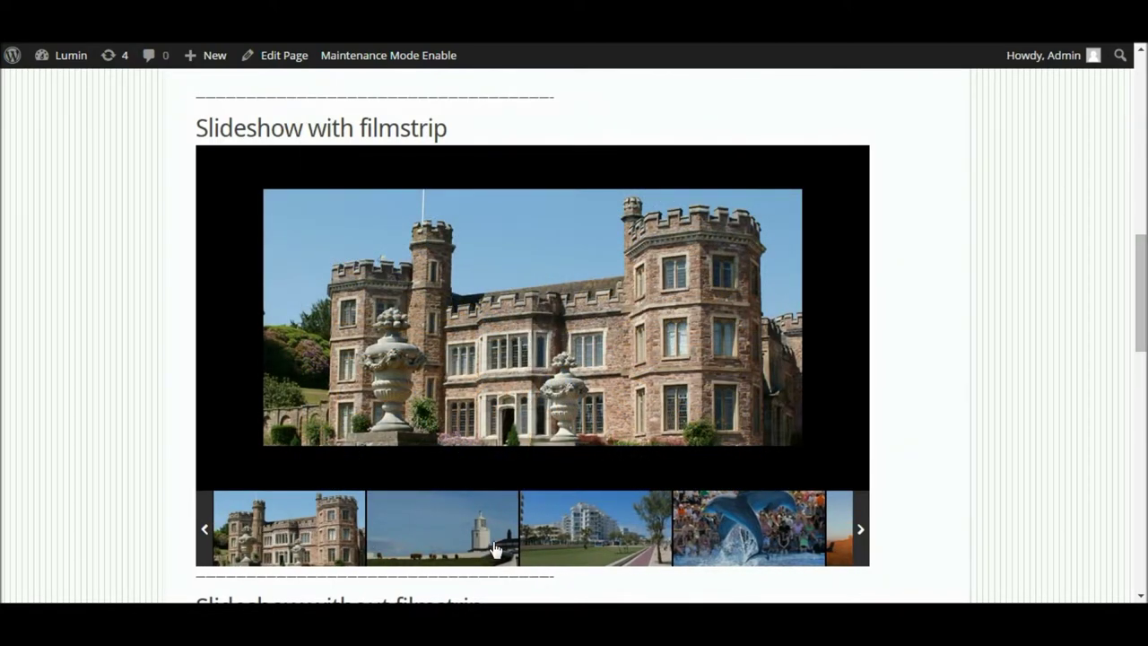
left_click(859, 530)
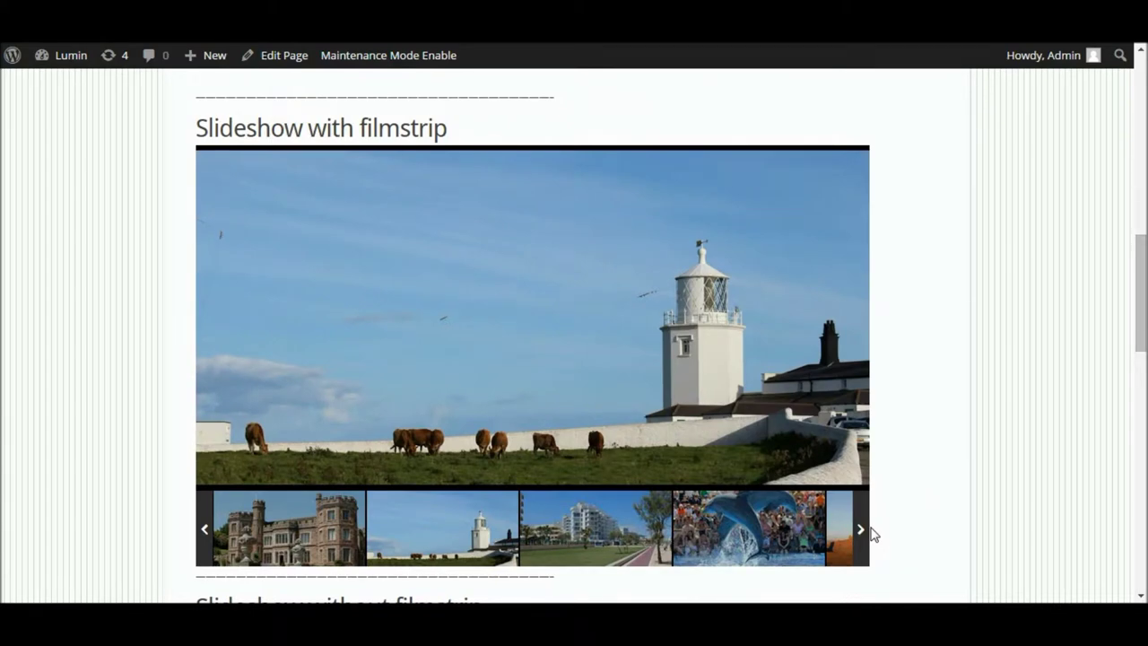
left_click(860, 530)
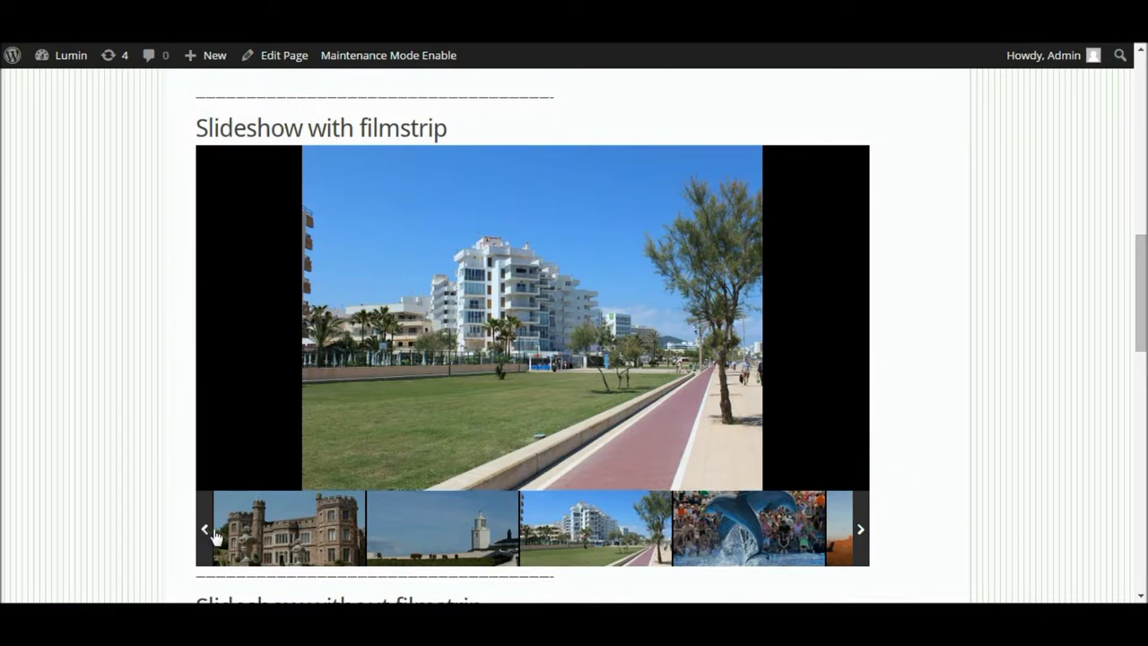
left_click(731, 536)
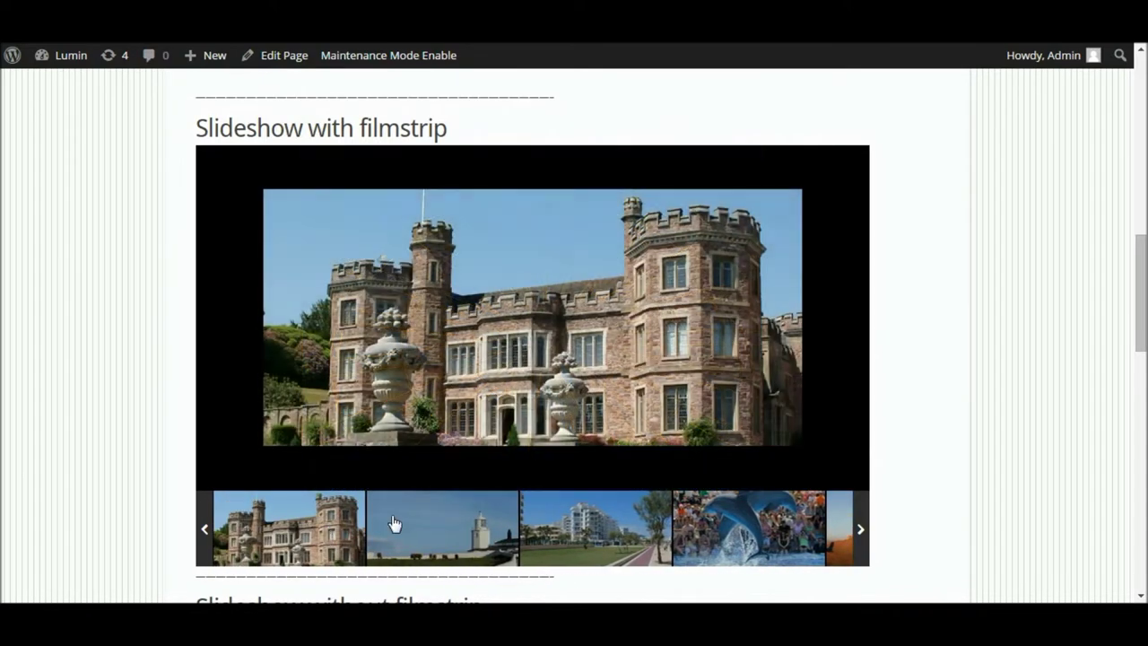
left_click(430, 526)
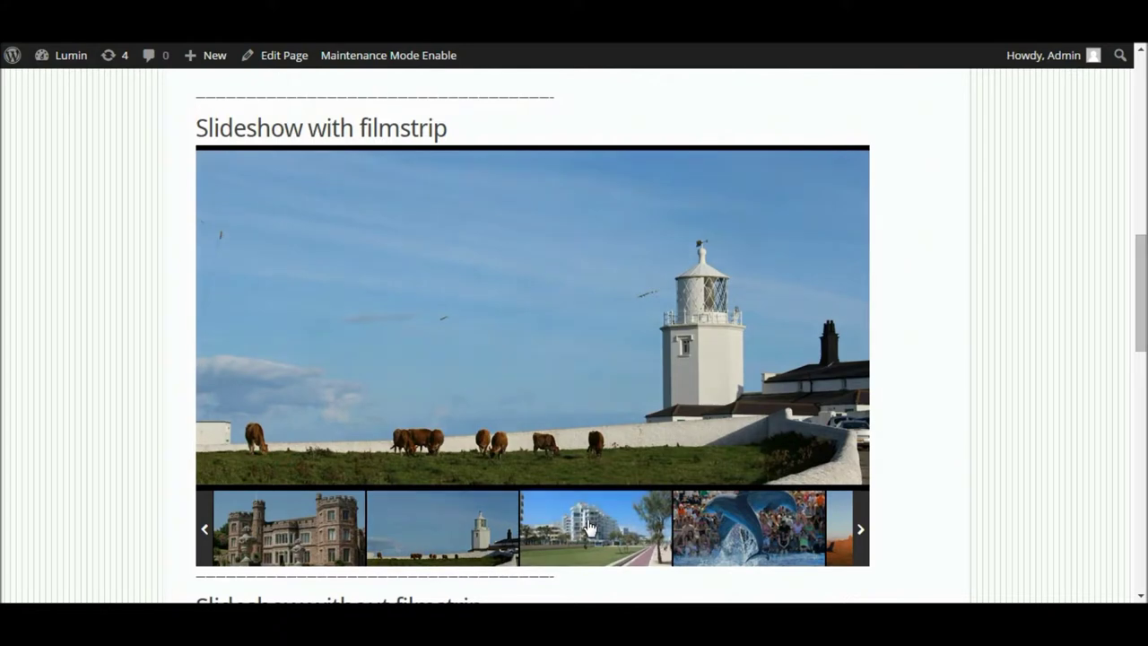
left_click(590, 529)
left_click(724, 541)
Examine the slideshow without filmstrip down to the Image Browser section, and look over the Chameleon site's Gallery Page
left_click_drag(1141, 332, 1144, 435)
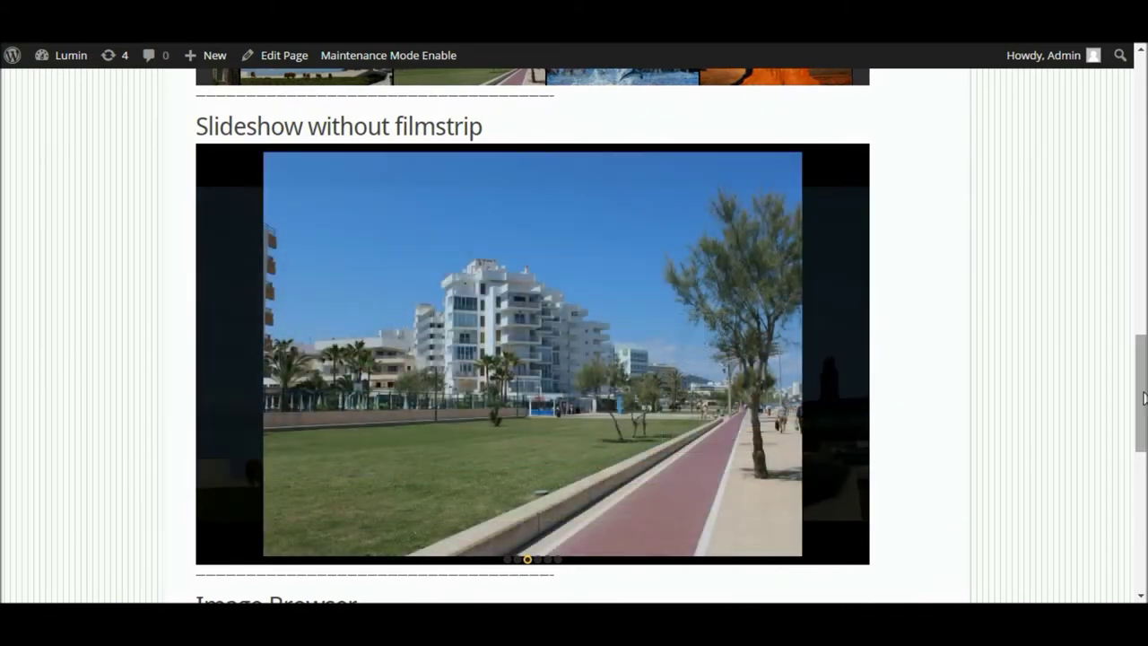
left_click_drag(1143, 398, 1144, 352)
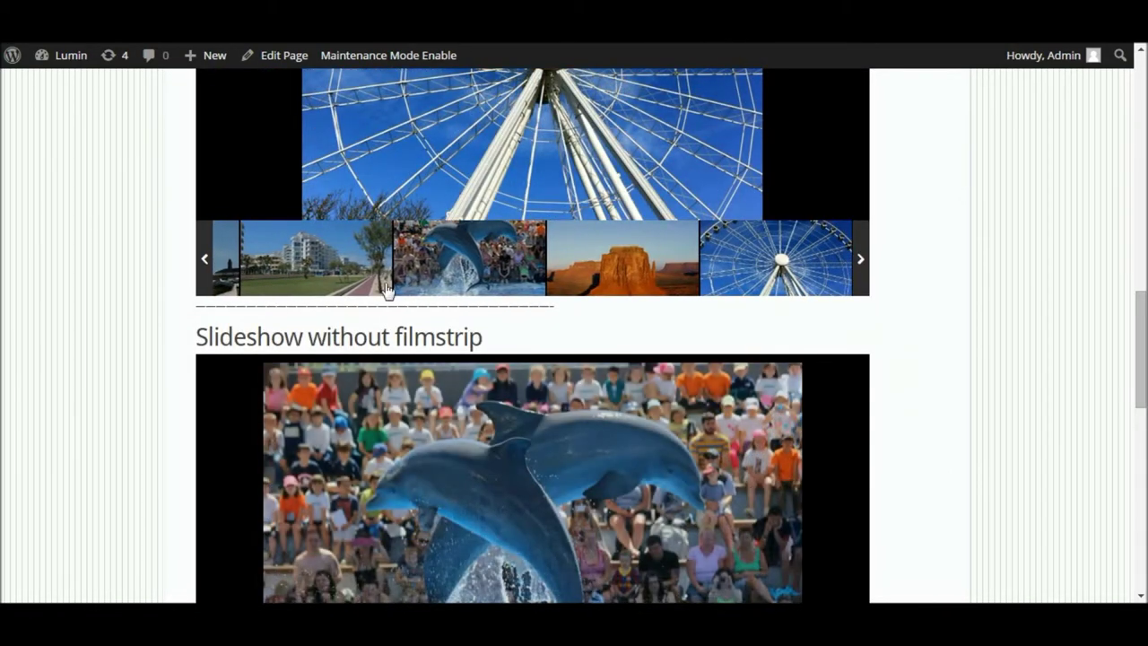
left_click_drag(1144, 338, 1138, 384)
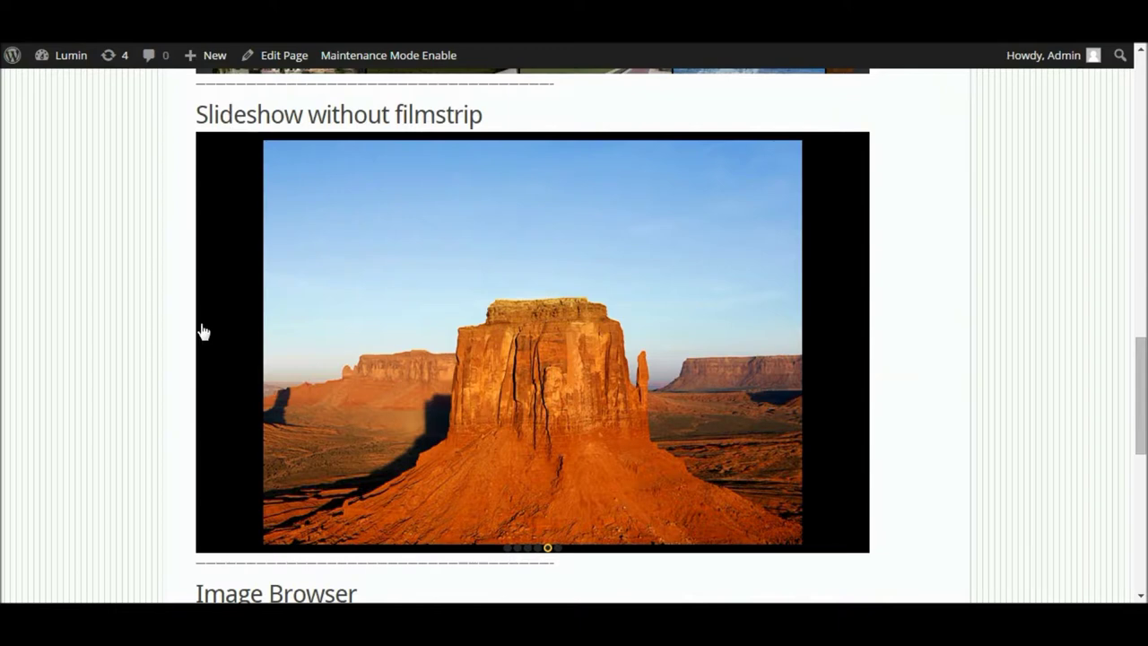
left_click_drag(1142, 363, 1142, 453)
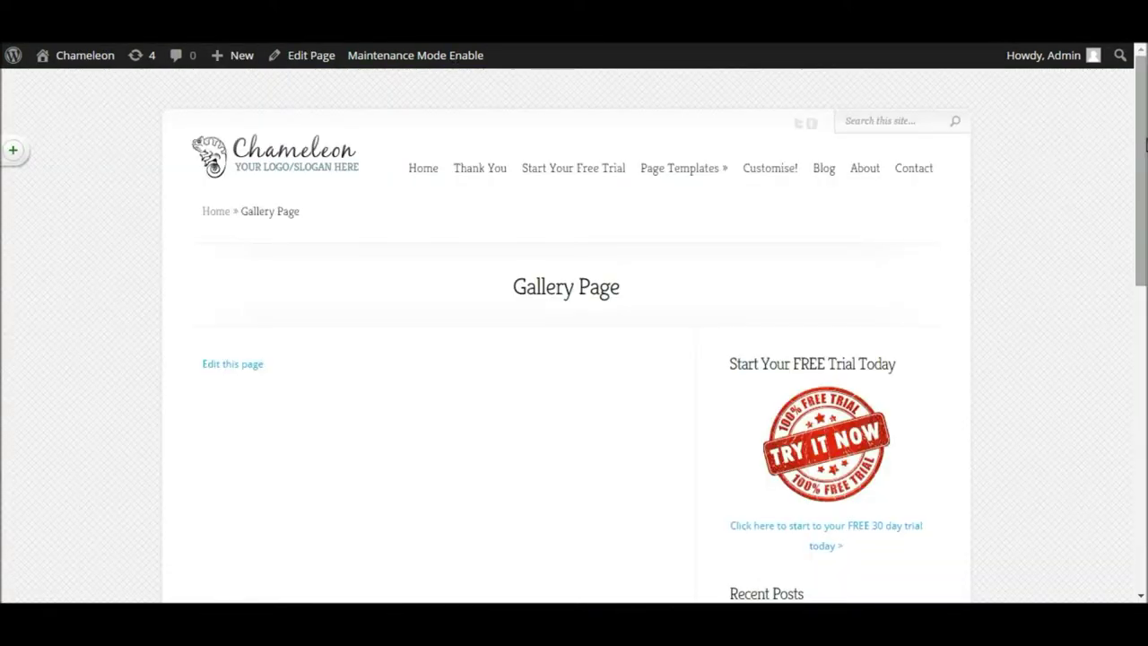
left_click_drag(1141, 150, 1139, 199)
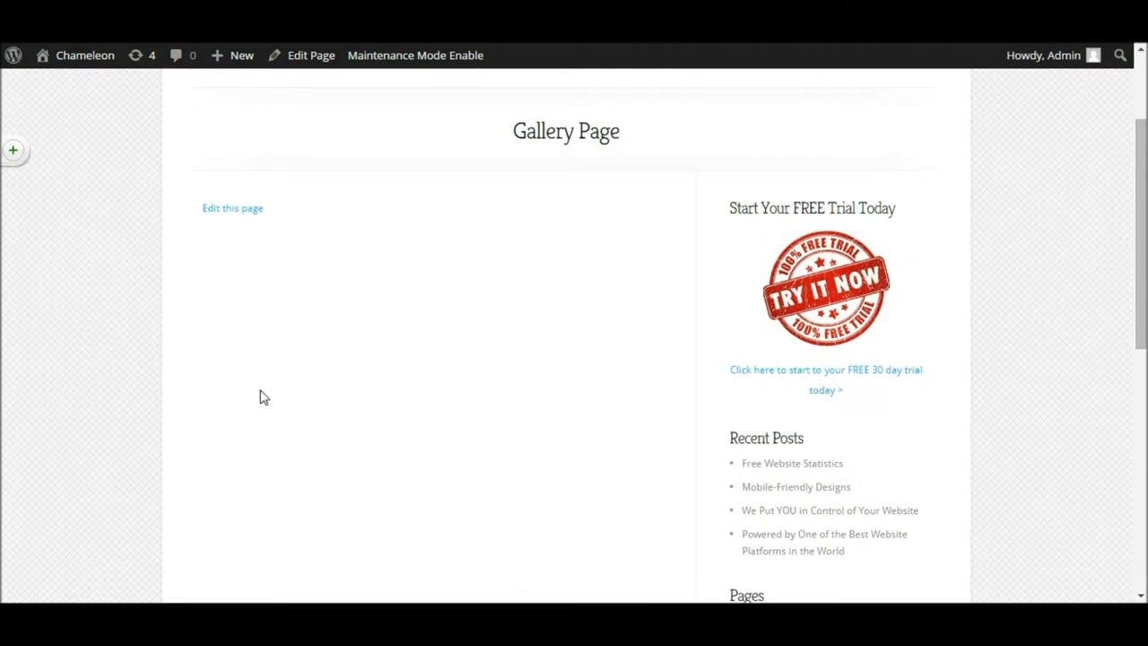
scroll(517, 286, "up", 1)
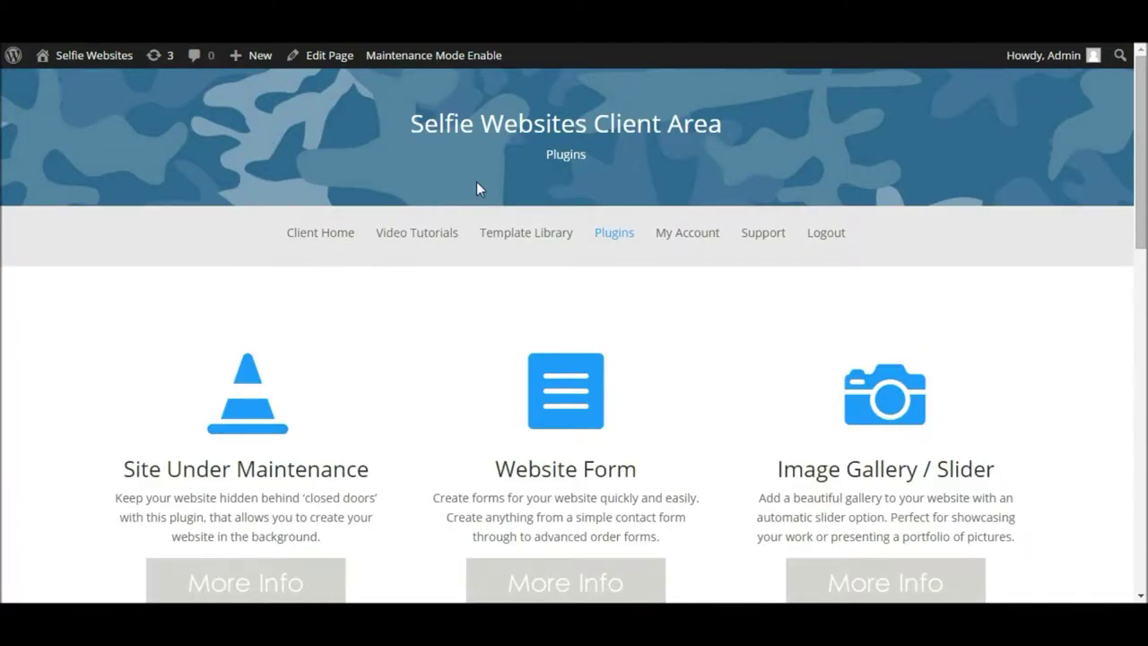
Download the Image Gallery / Slider plugin from its info page in the Plugins section of the Selfie Websites client area
left_click(610, 235)
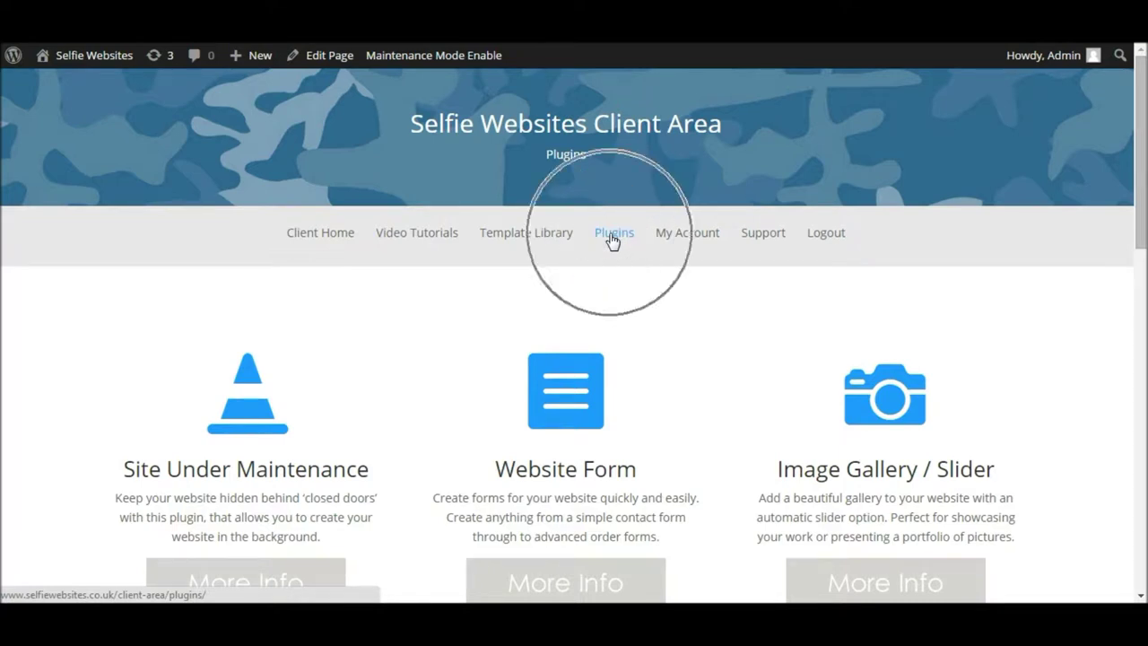
scroll(937, 298, "down", 3)
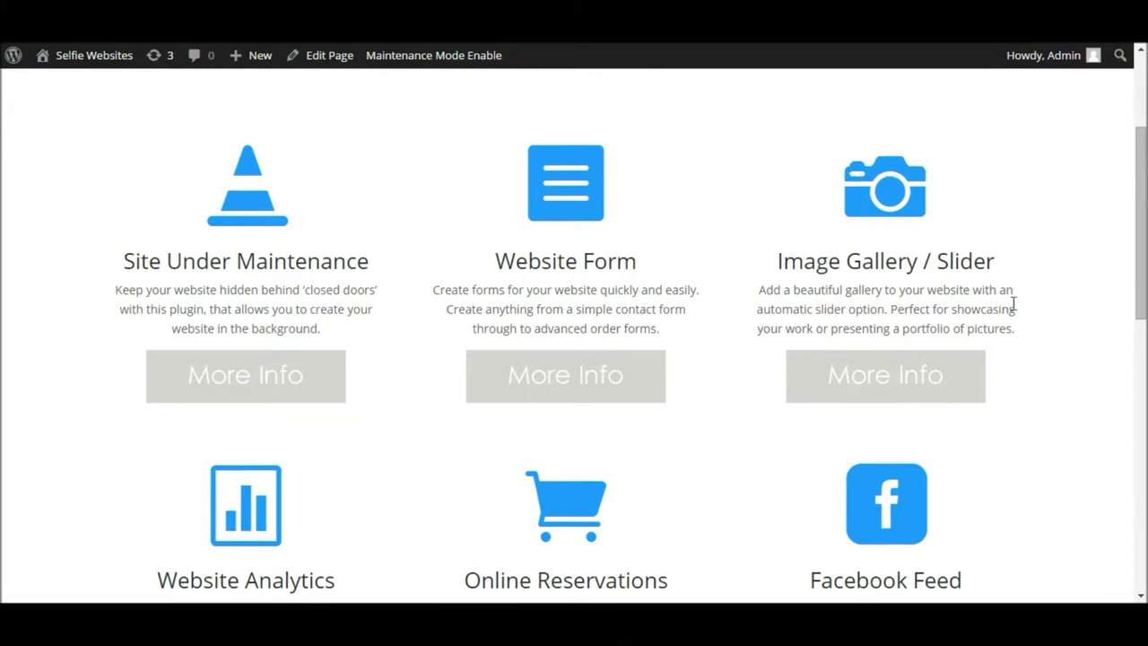
left_click(894, 386)
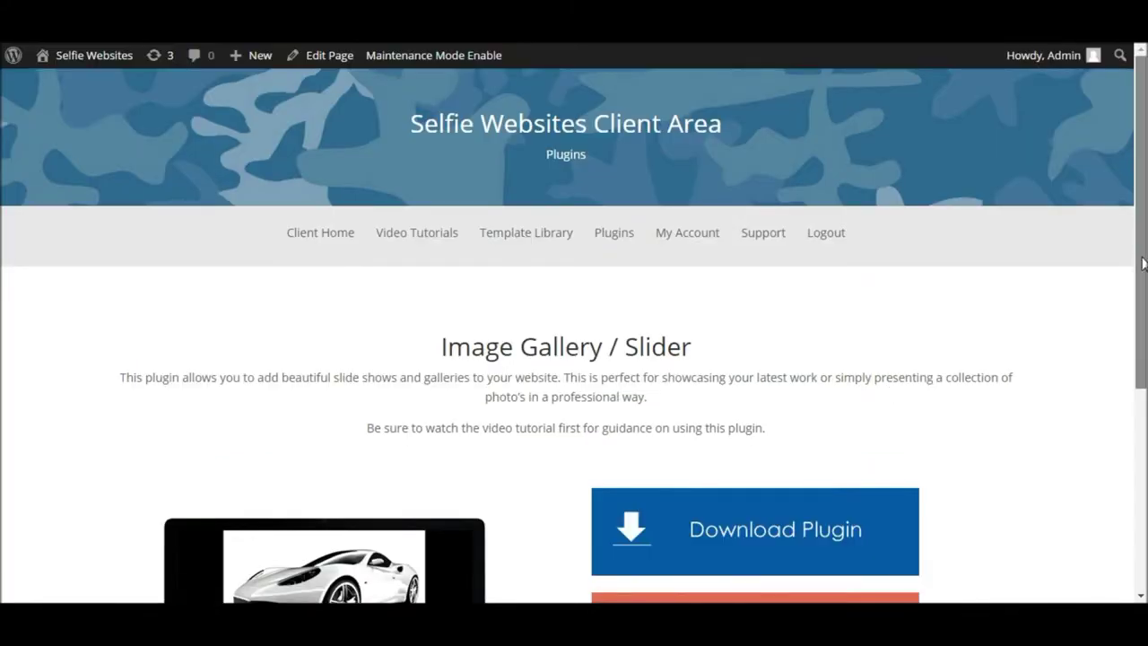
left_click_drag(1140, 243, 1145, 330)
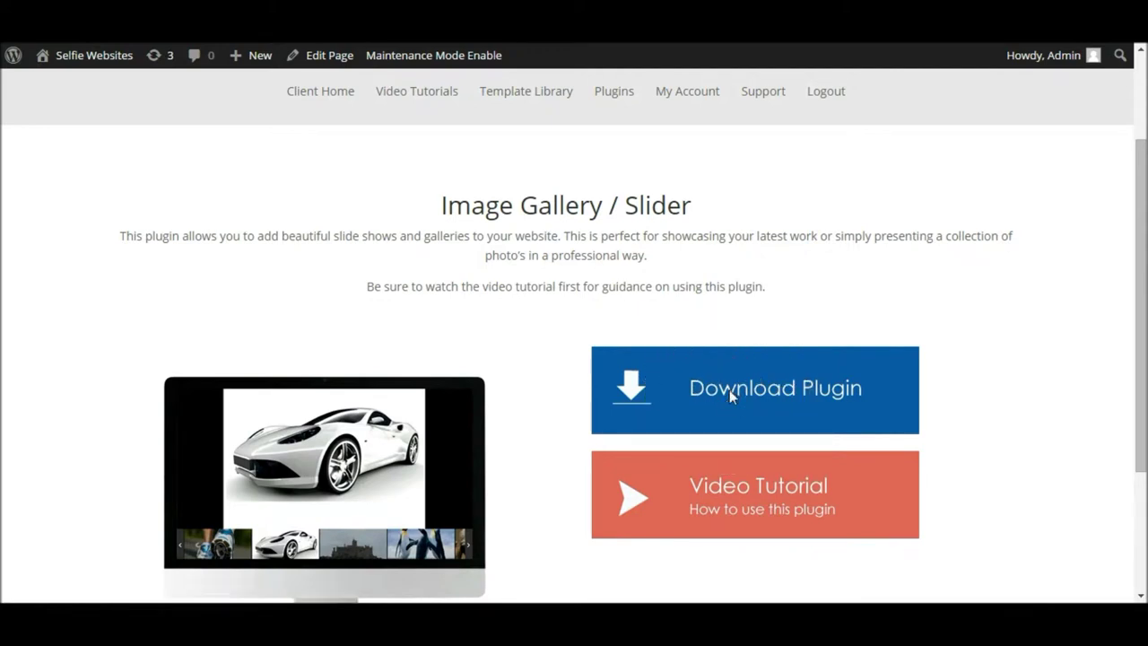
left_click(729, 391)
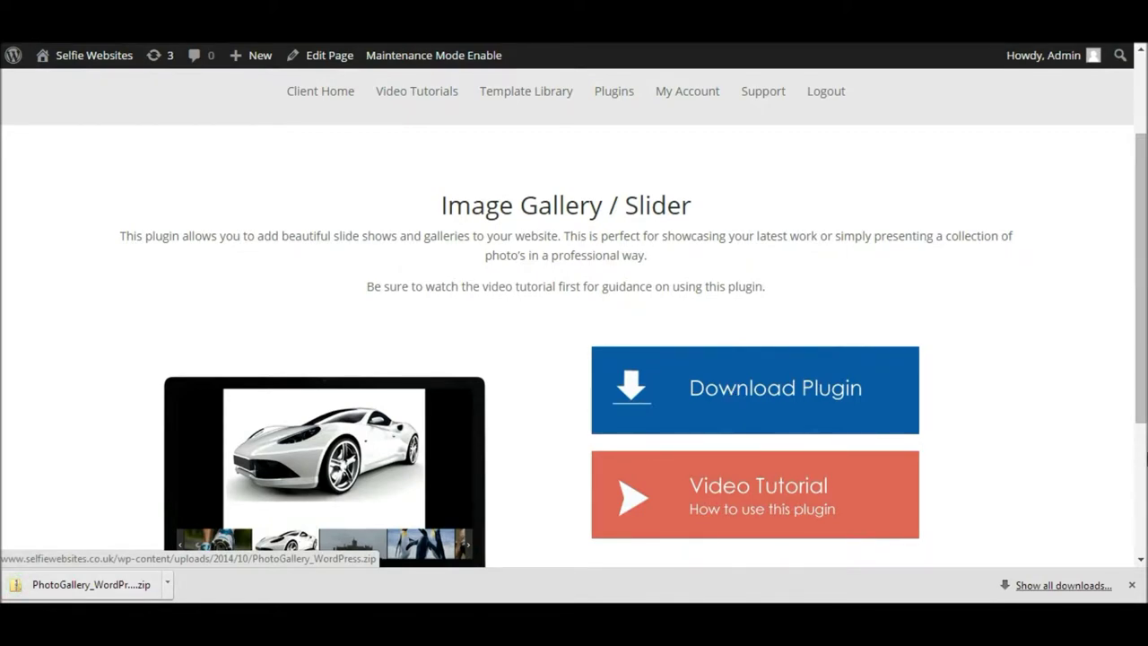
left_click(1131, 585)
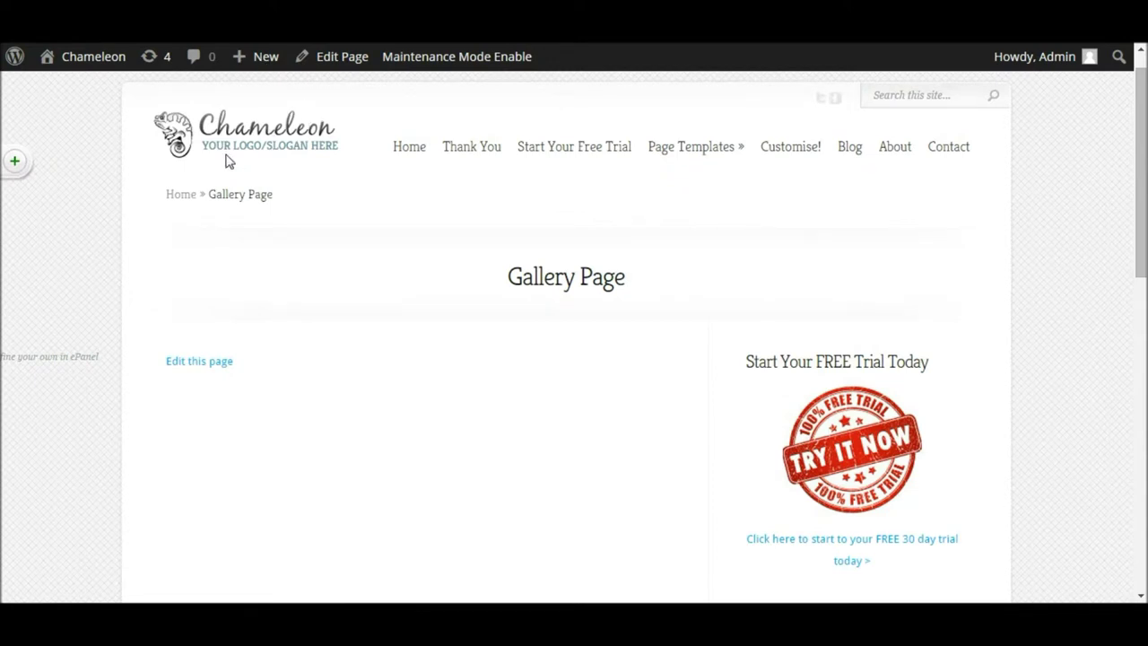
Go to the Chameleon site's dashboard and open the upload form for installing a new plugin in .zip format
mouse_move(89, 67)
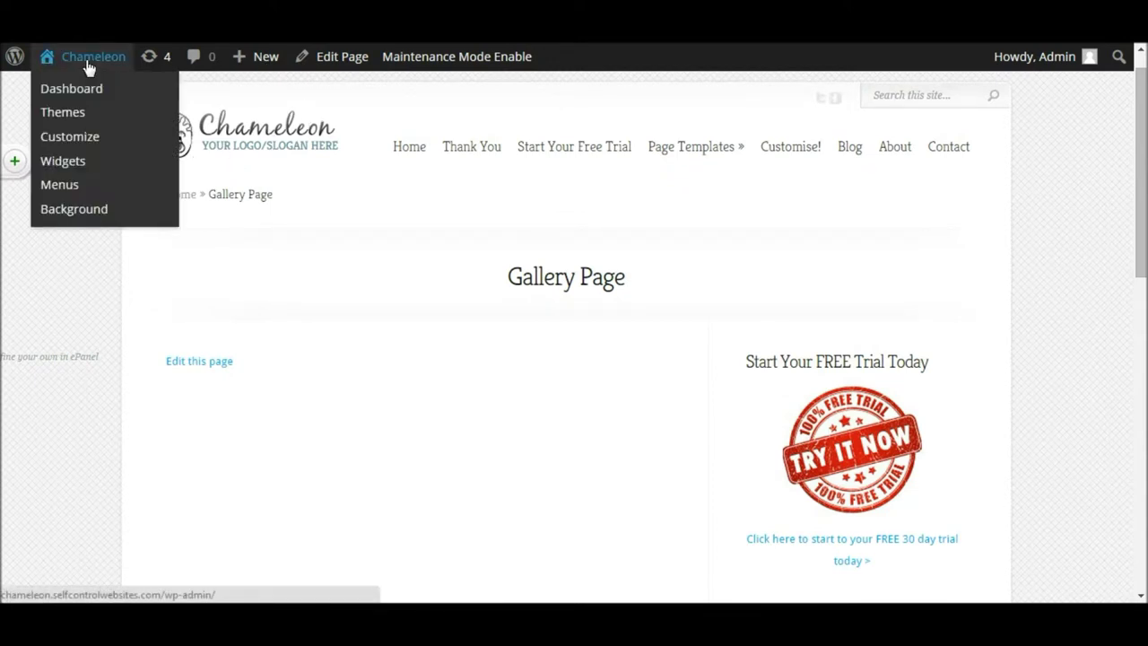
left_click(89, 67)
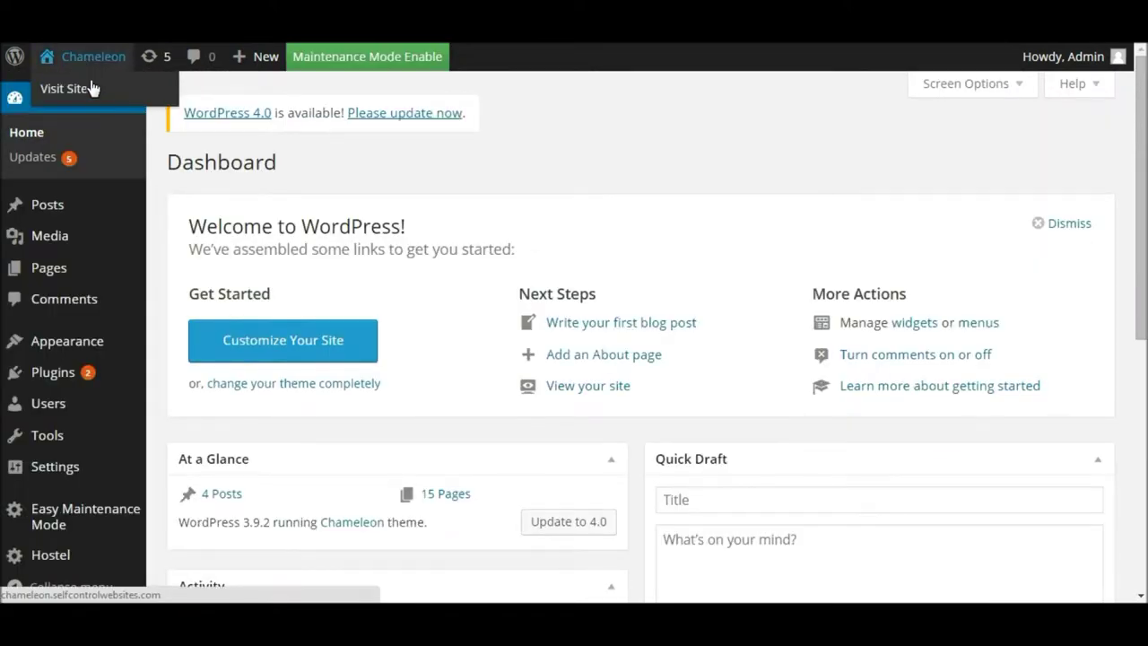
left_click(50, 374)
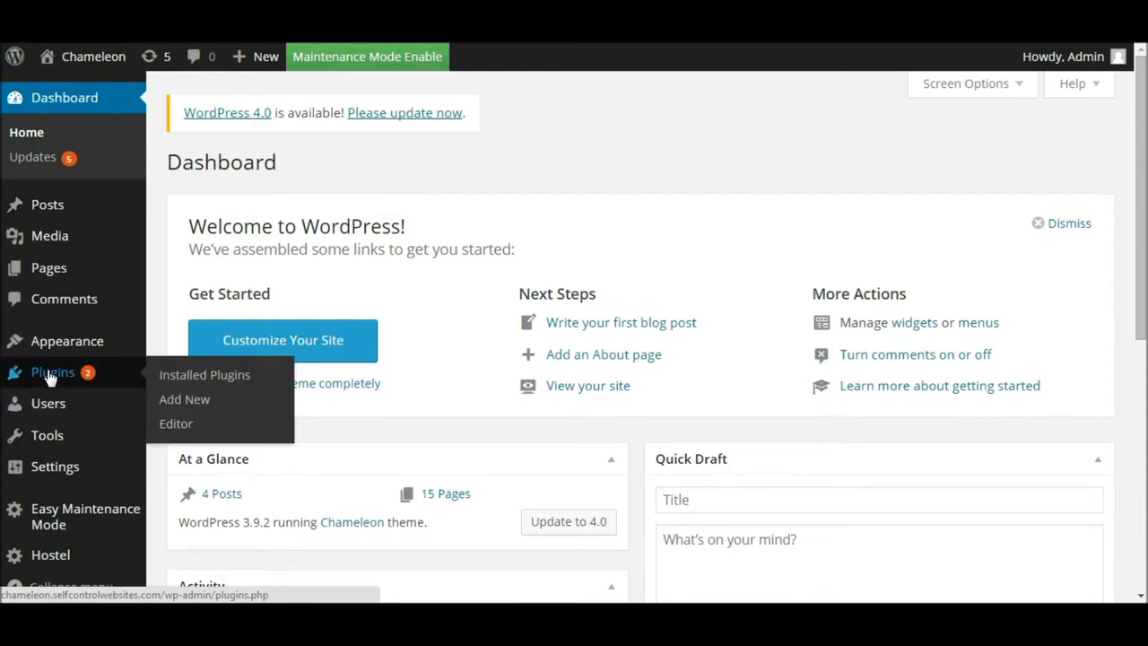
left_click(49, 375)
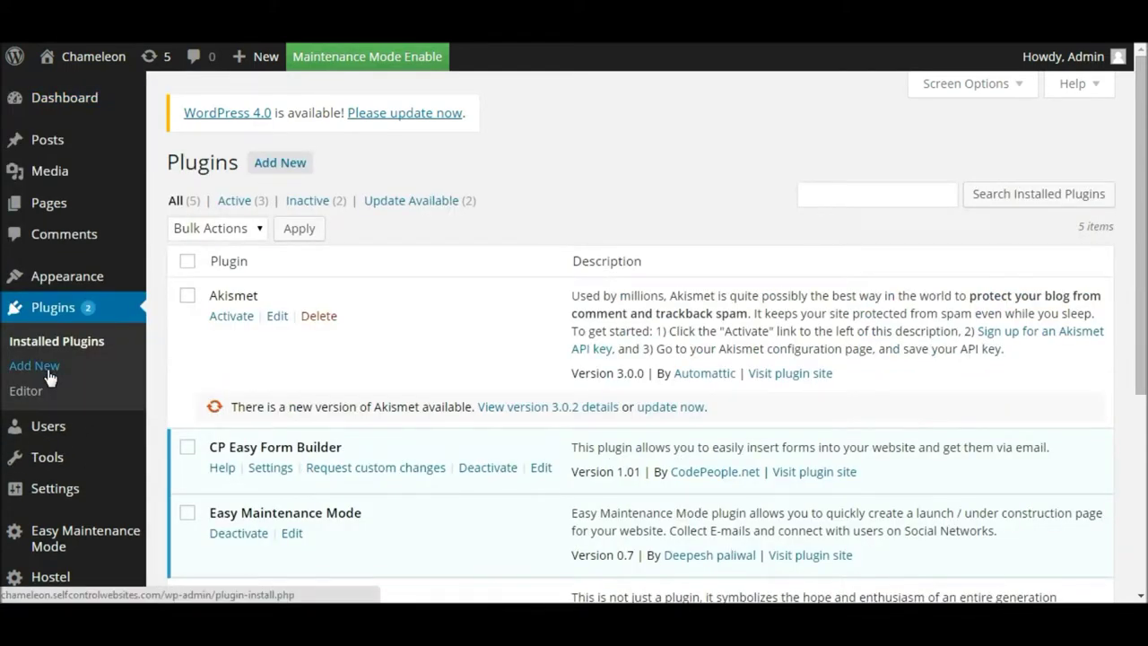
left_click(293, 167)
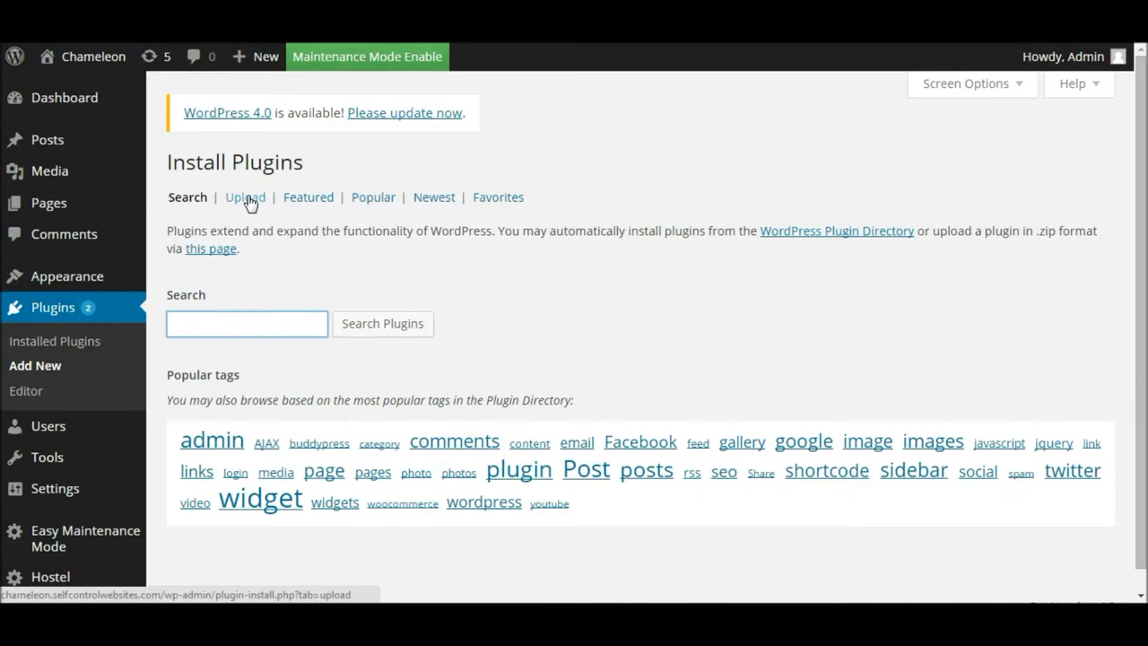
left_click(249, 203)
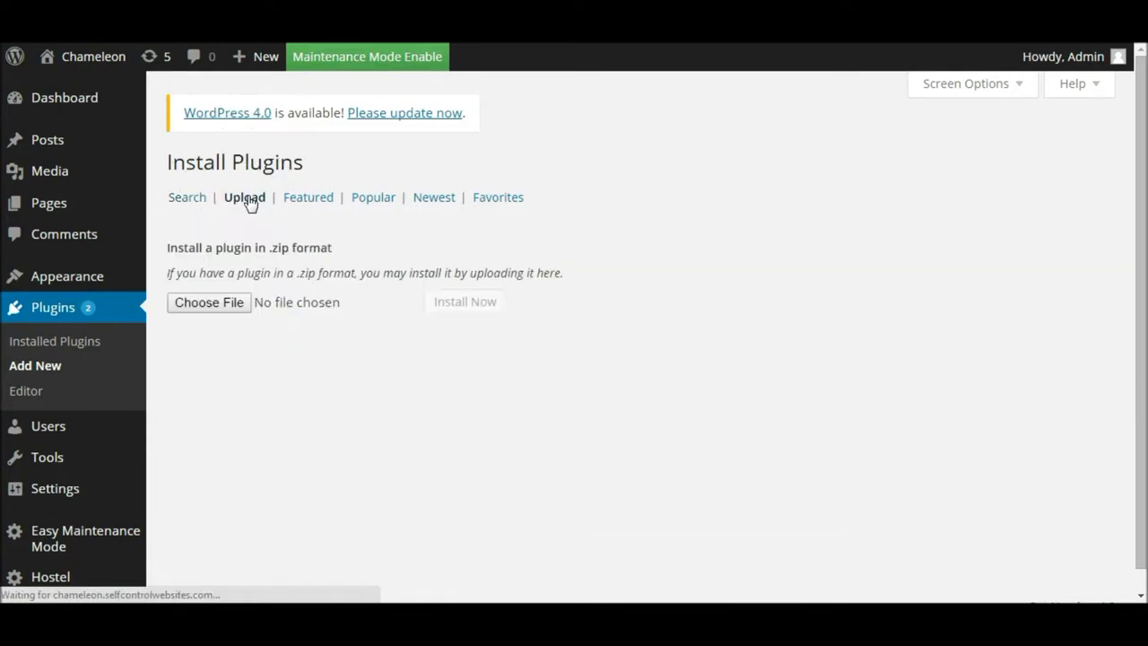
Choose the PhotoGallery_WordPress zip file from the Downloads folder as the plugin to upload
left_click(216, 303)
left_click(216, 303)
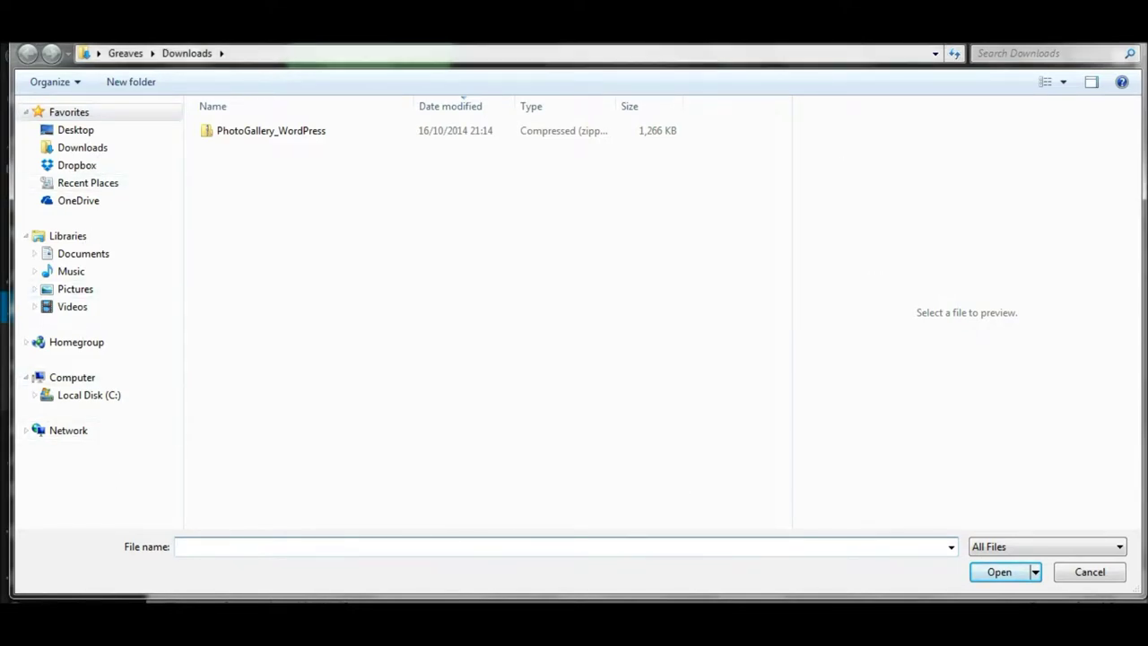
left_click(80, 152)
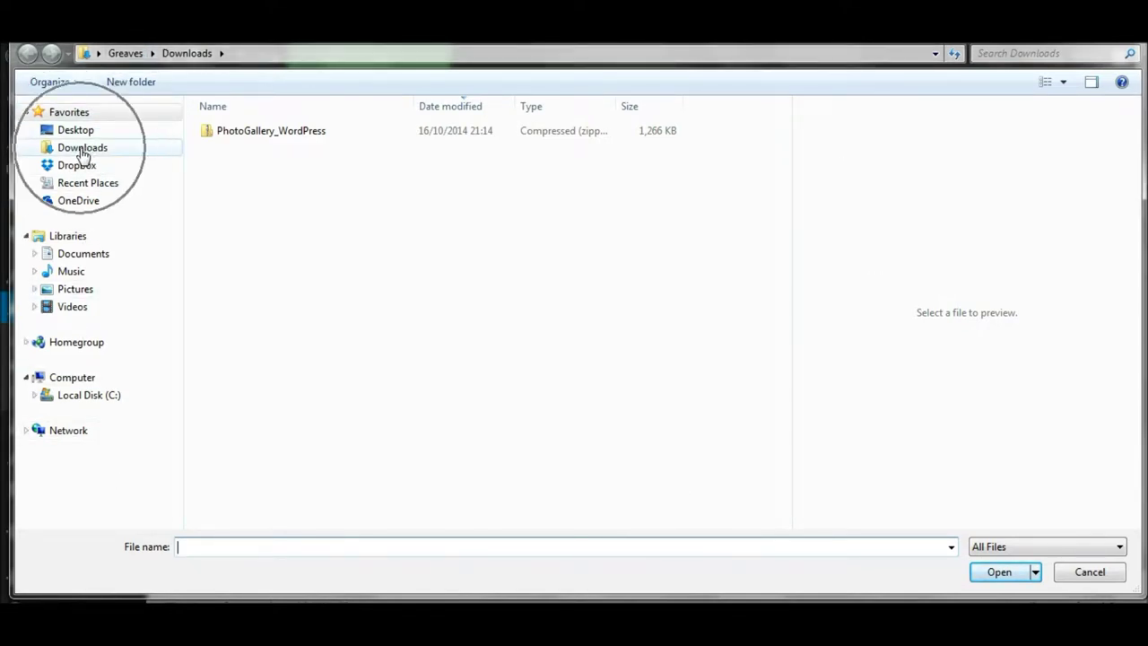
left_click(81, 152)
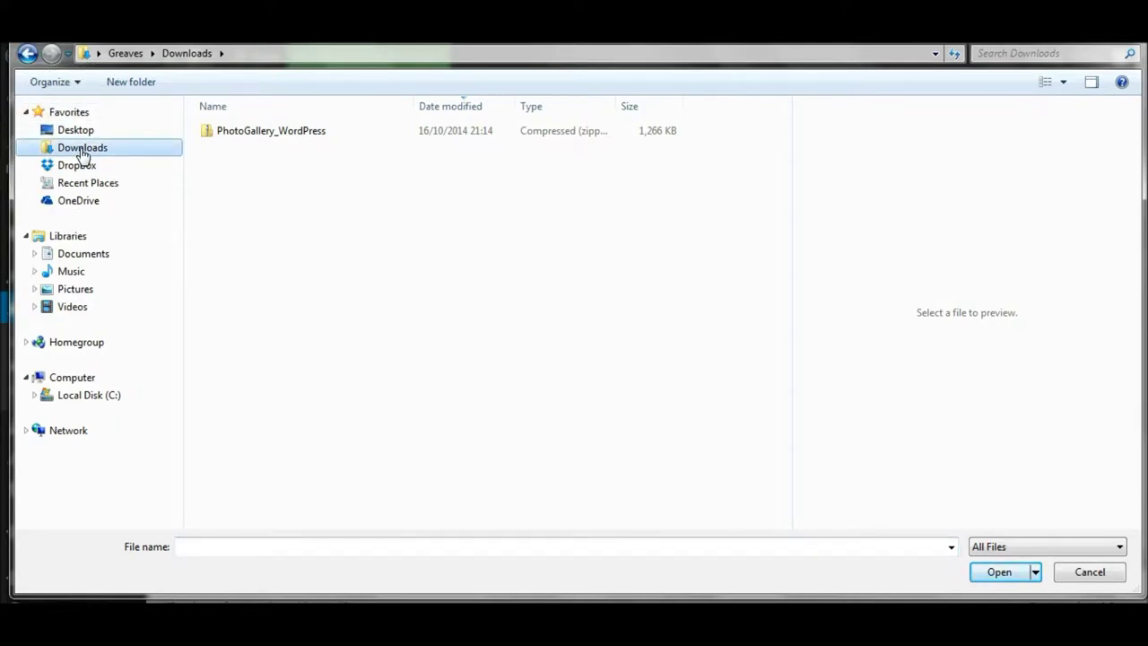
left_click(256, 139)
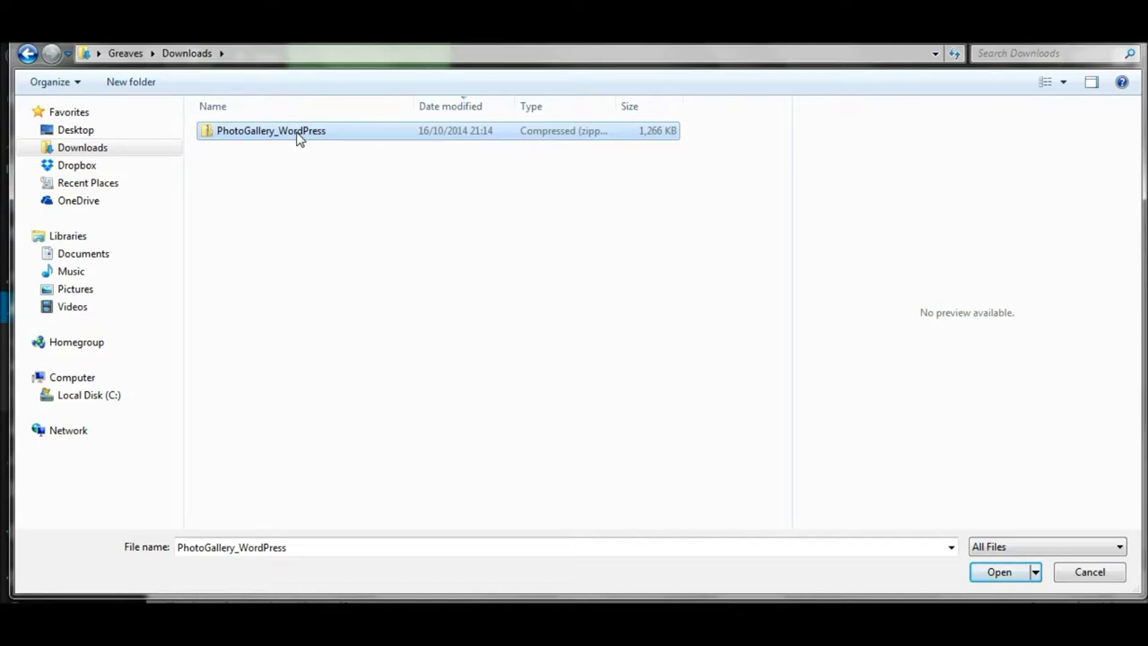
double_click(299, 137)
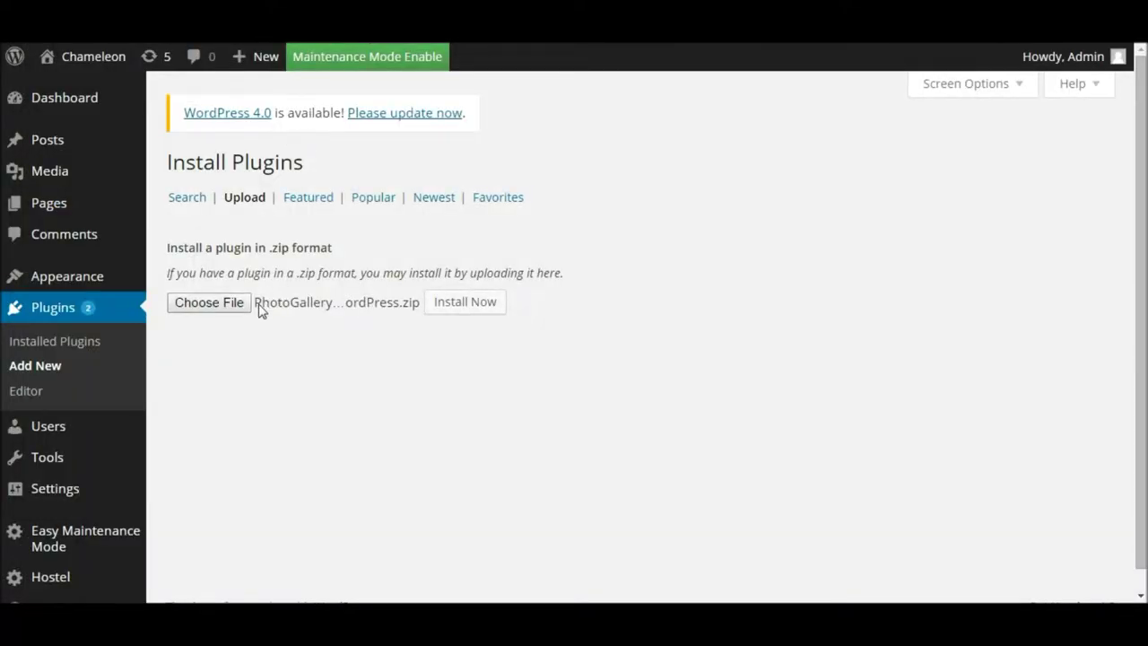
Install the plugin from the chosen zip file and activate it
left_click(452, 307)
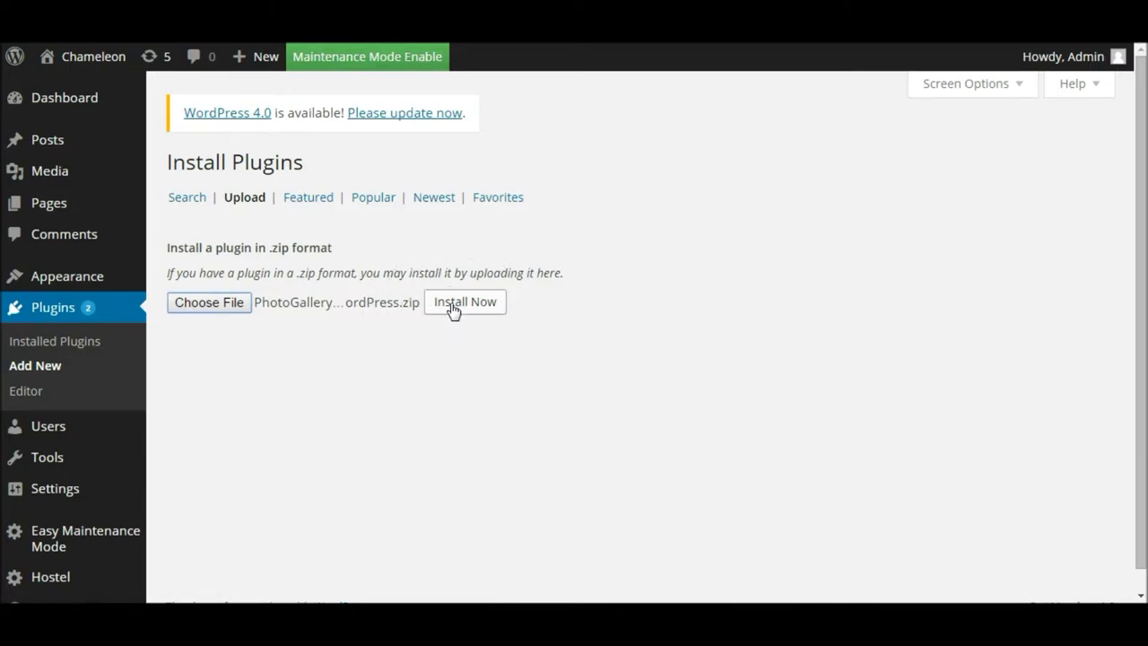
left_click(452, 307)
left_click(453, 309)
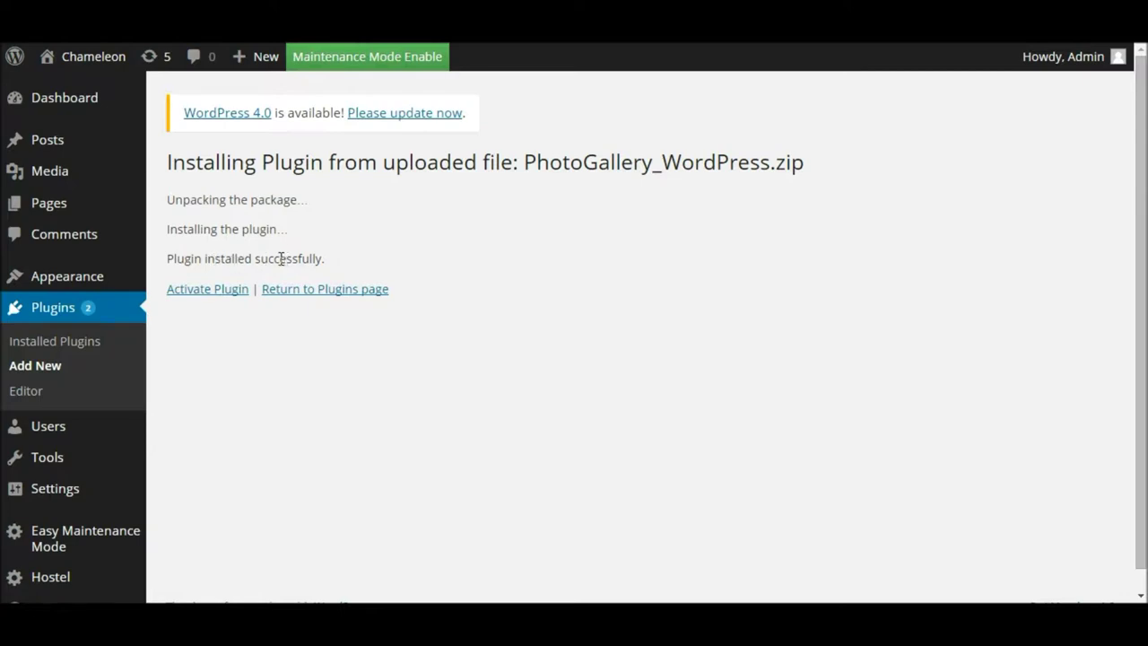
left_click(207, 295)
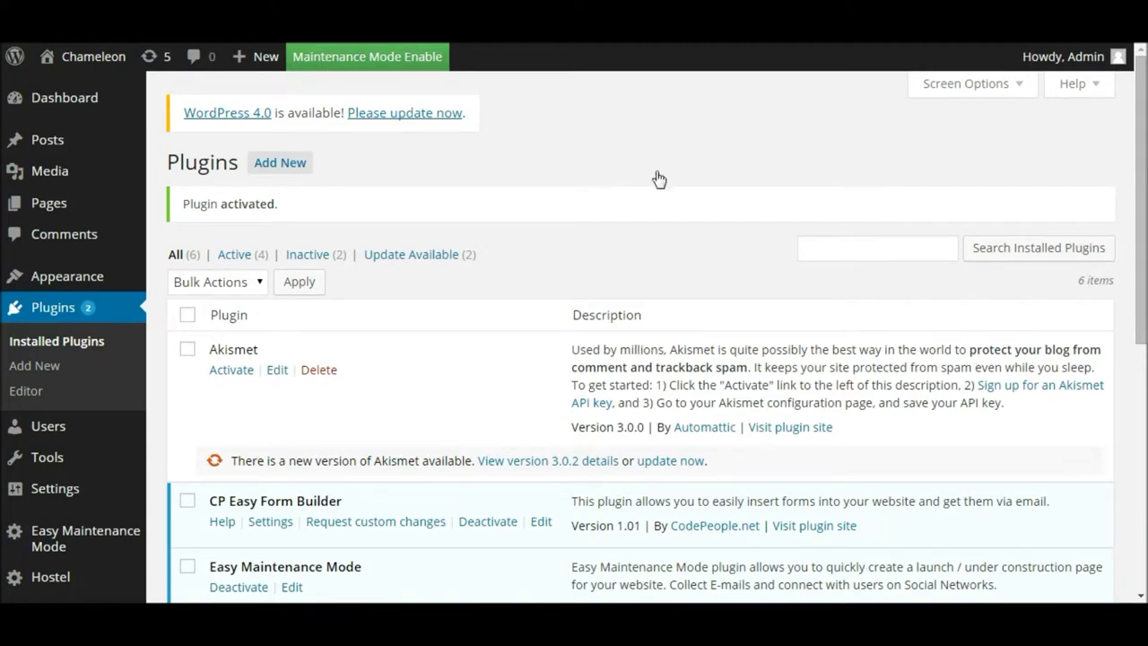
Open the Galleries page of the newly installed Photo Gallery plugin
left_click_drag(1143, 185, 1143, 235)
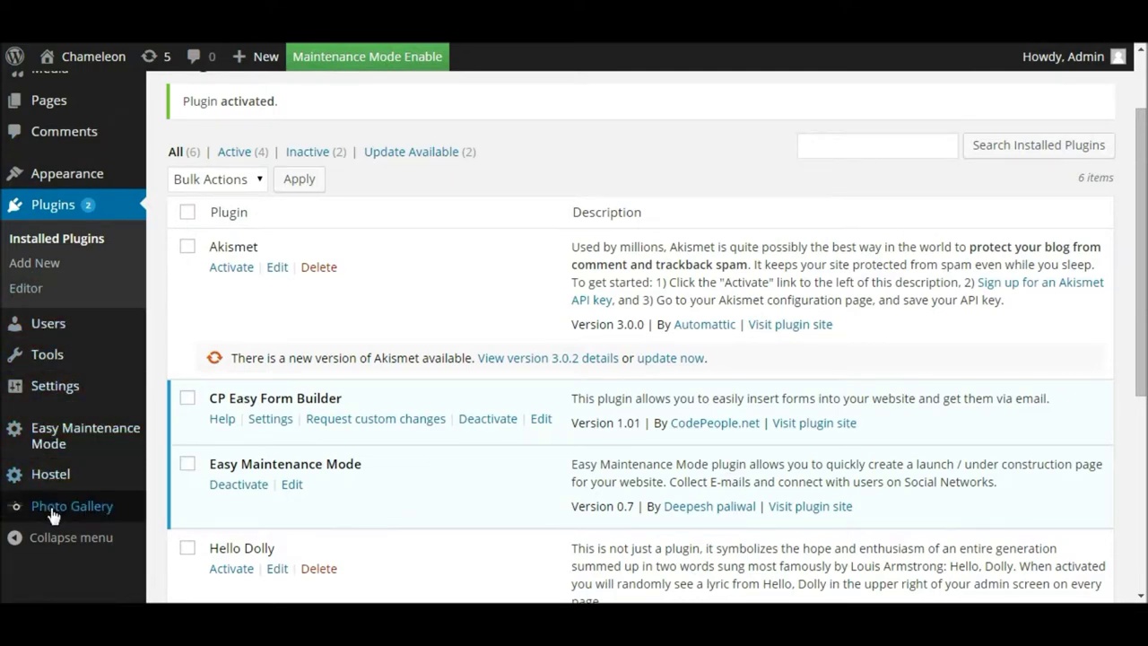
mouse_move(51, 508)
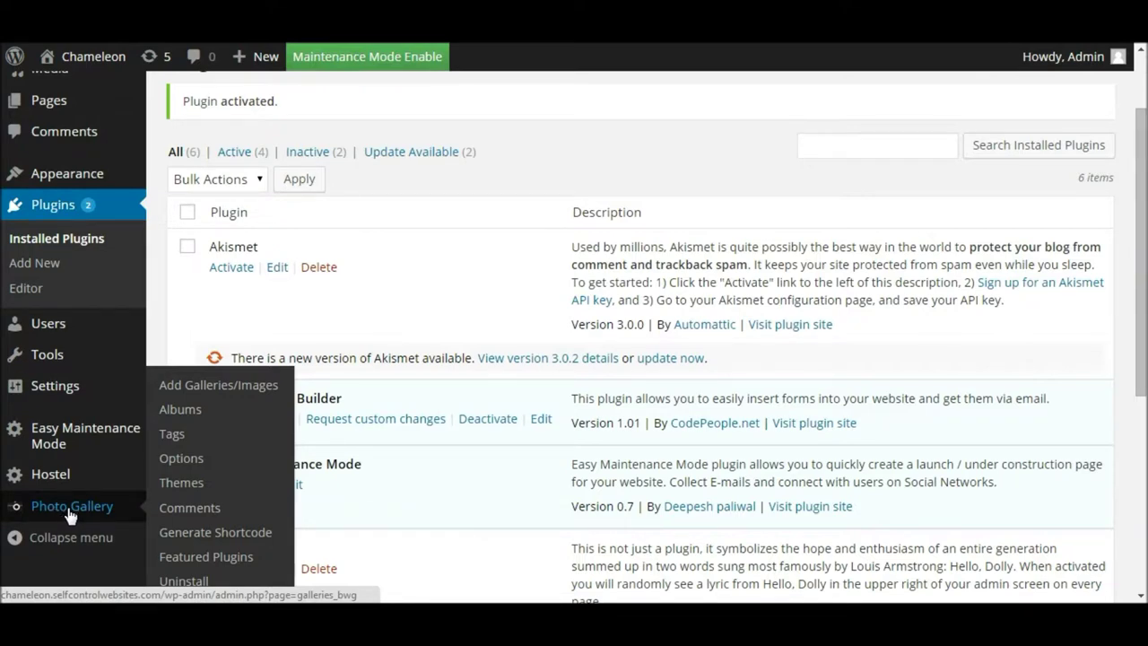
left_click(70, 511)
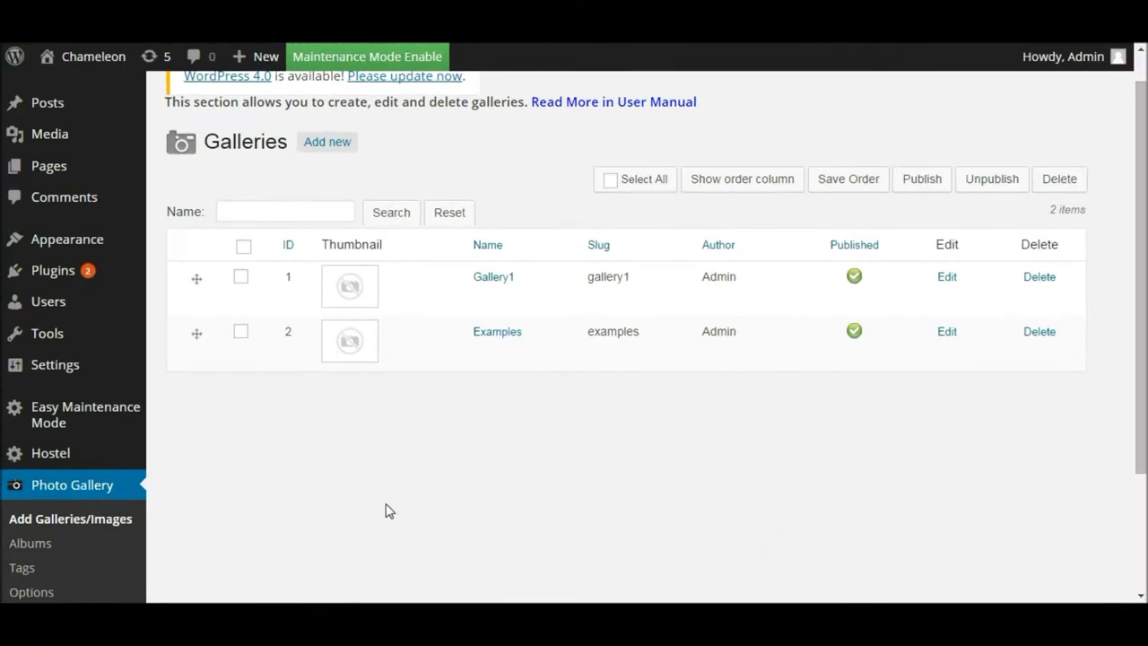
Examine the Photo Gallery plugin's sections, especially Add Galleries/Images and Generate Shortcode, and return to the head of the Galleries list
left_click_drag(1141, 266, 1130, 361)
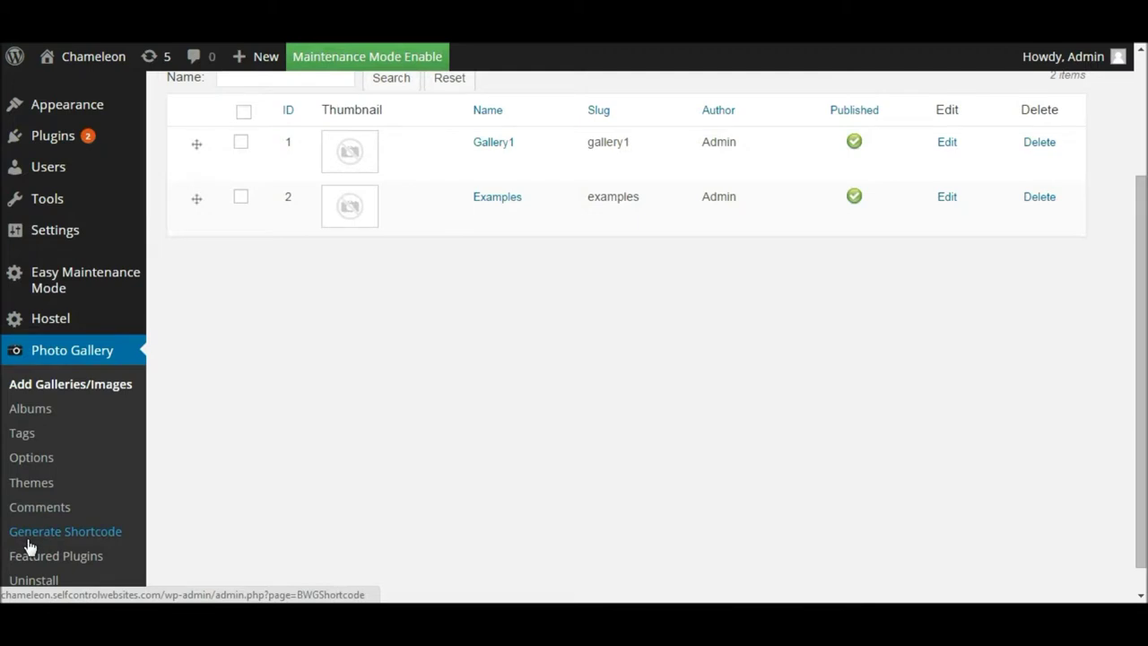
left_click(37, 393)
left_click(52, 395)
left_click(52, 394)
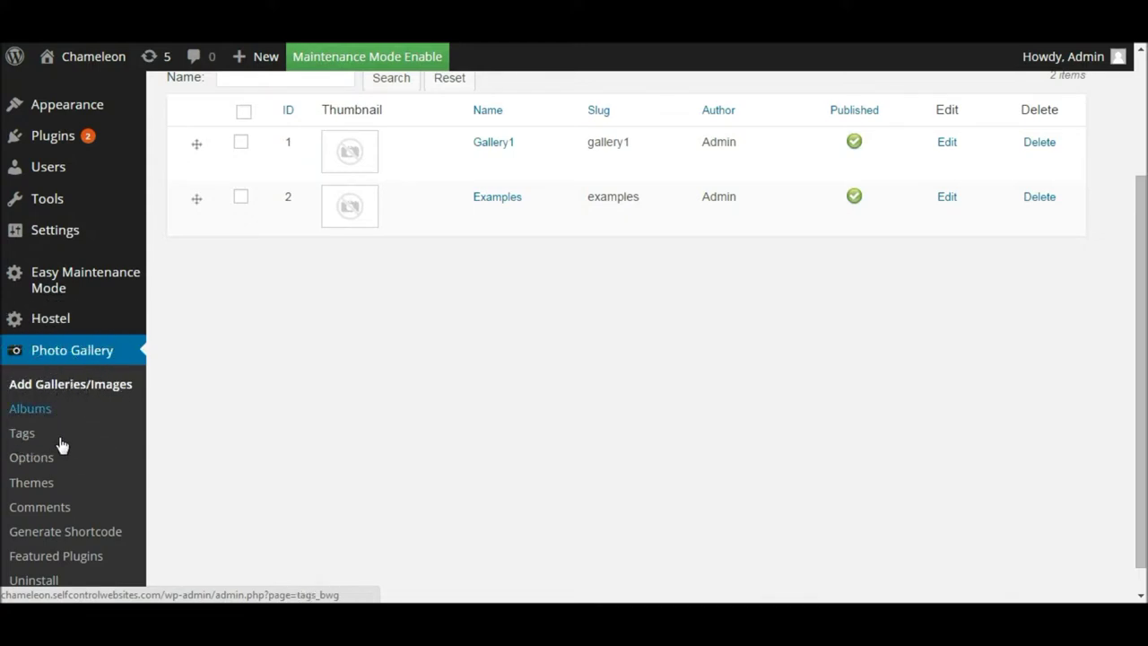
left_click(59, 534)
left_click(61, 536)
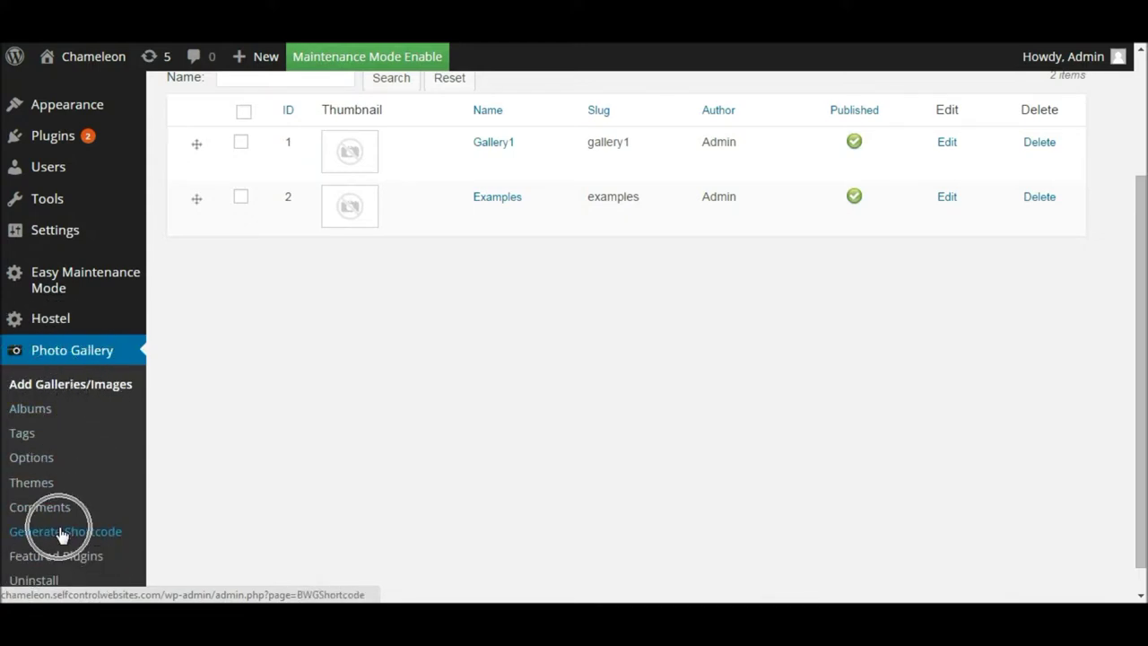
left_click(61, 535)
scroll(574, 358, "up", 3)
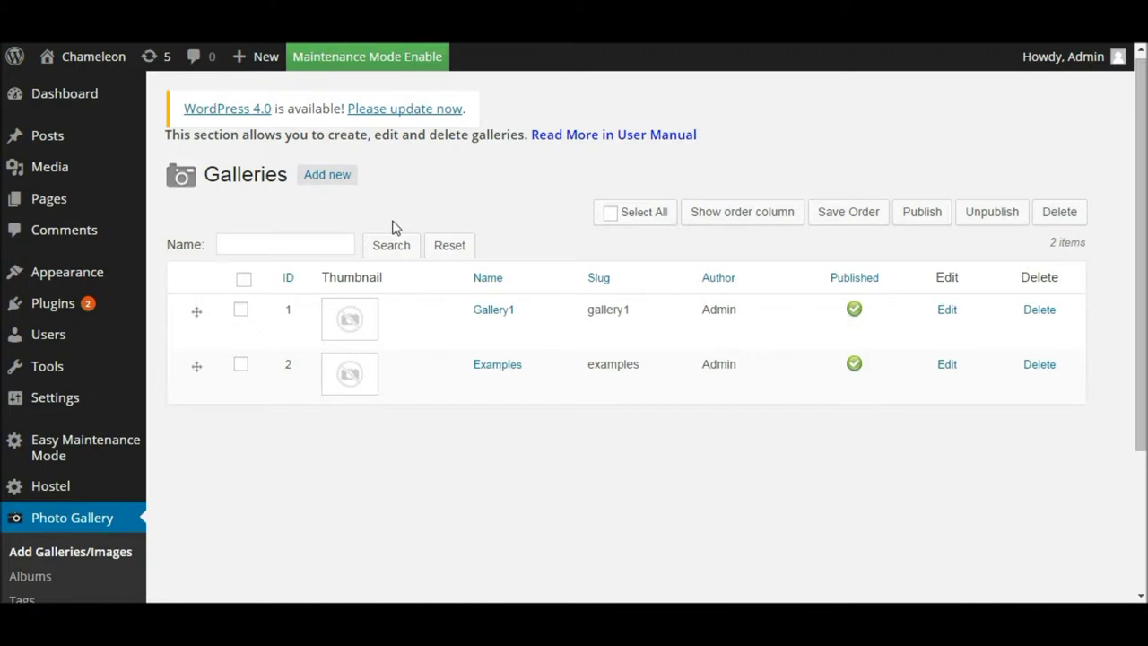
Start a new gallery and name it Generic Images, leaving its slug and description empty
left_click(330, 180)
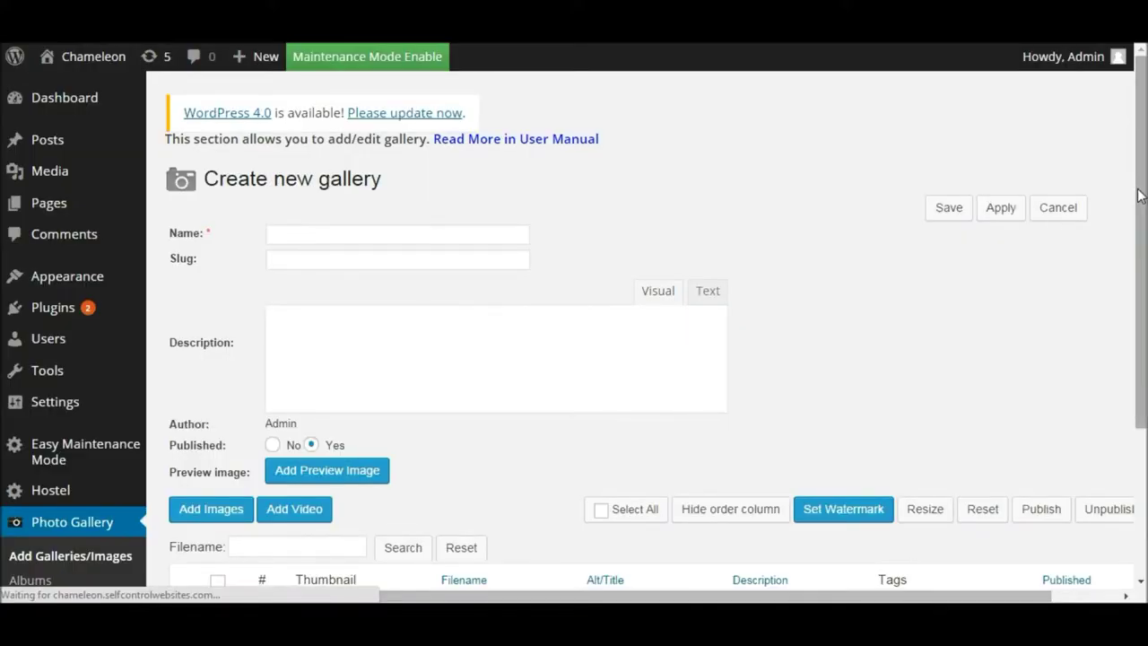
scroll(1145, 239, "down", 1)
left_click_drag(1145, 240, 1145, 260)
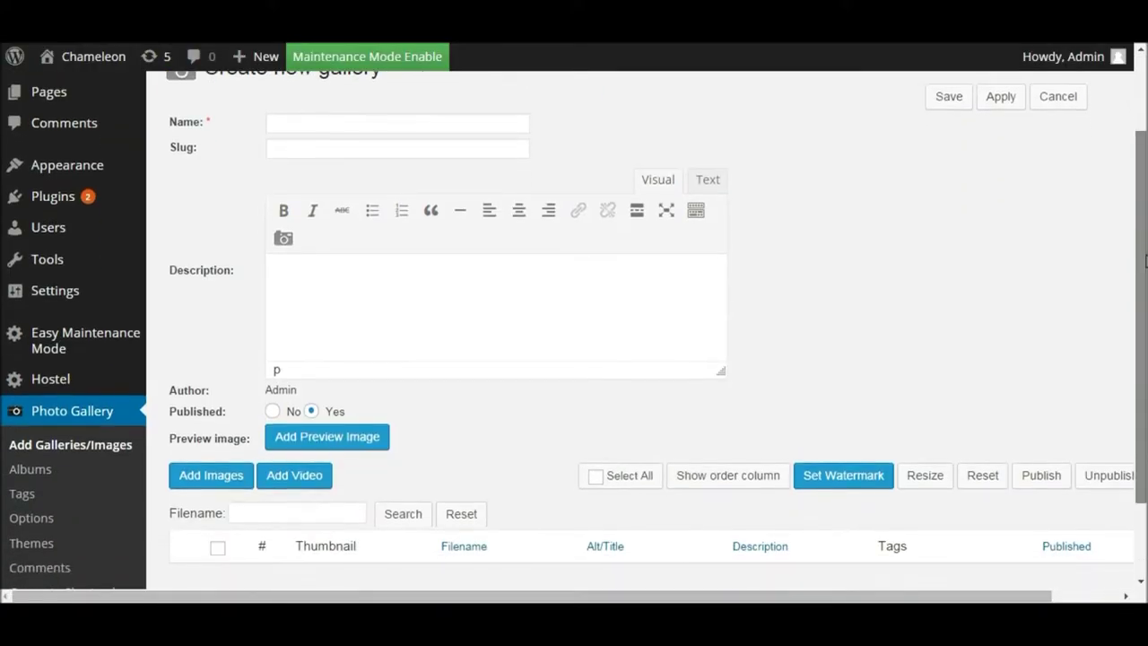
left_click(183, 128)
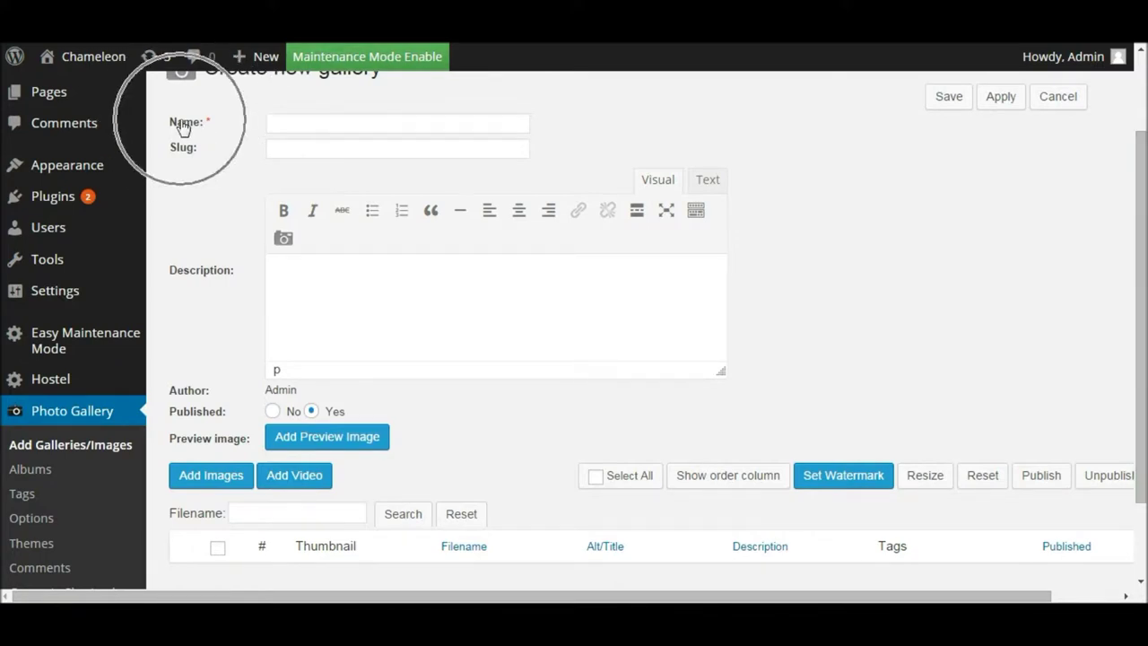
left_click(293, 121)
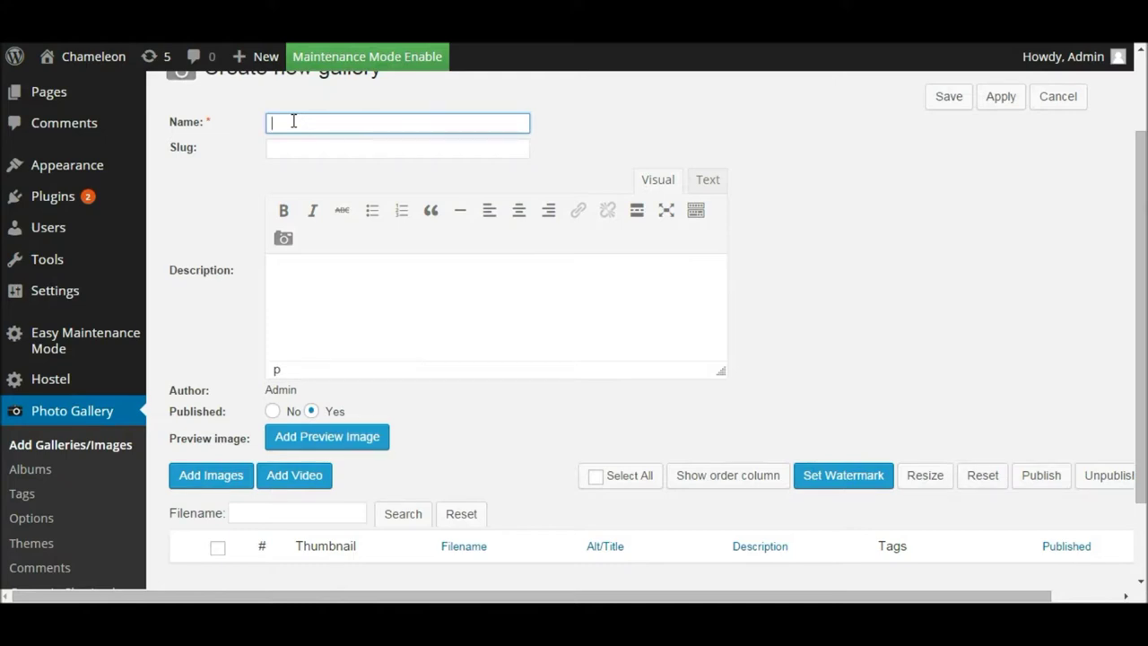
type("Generic Images")
left_click(299, 280)
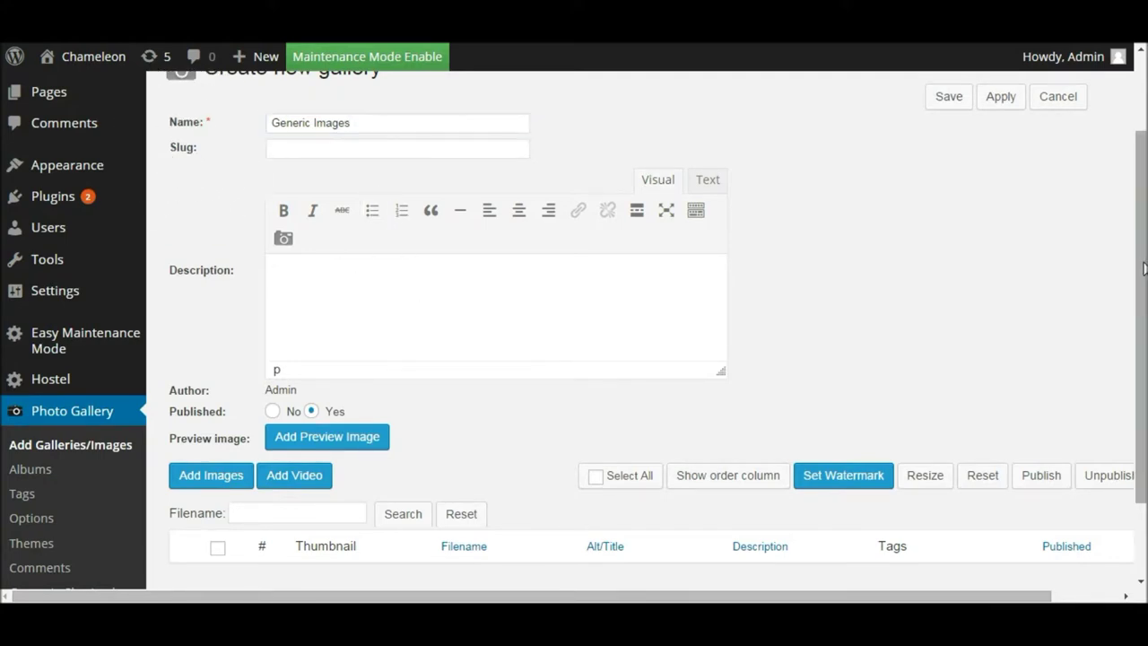
Start adding images to the gallery and browse to the Ready for Web folder inside the Generic Images folder
scroll(1143, 267, "down", 1)
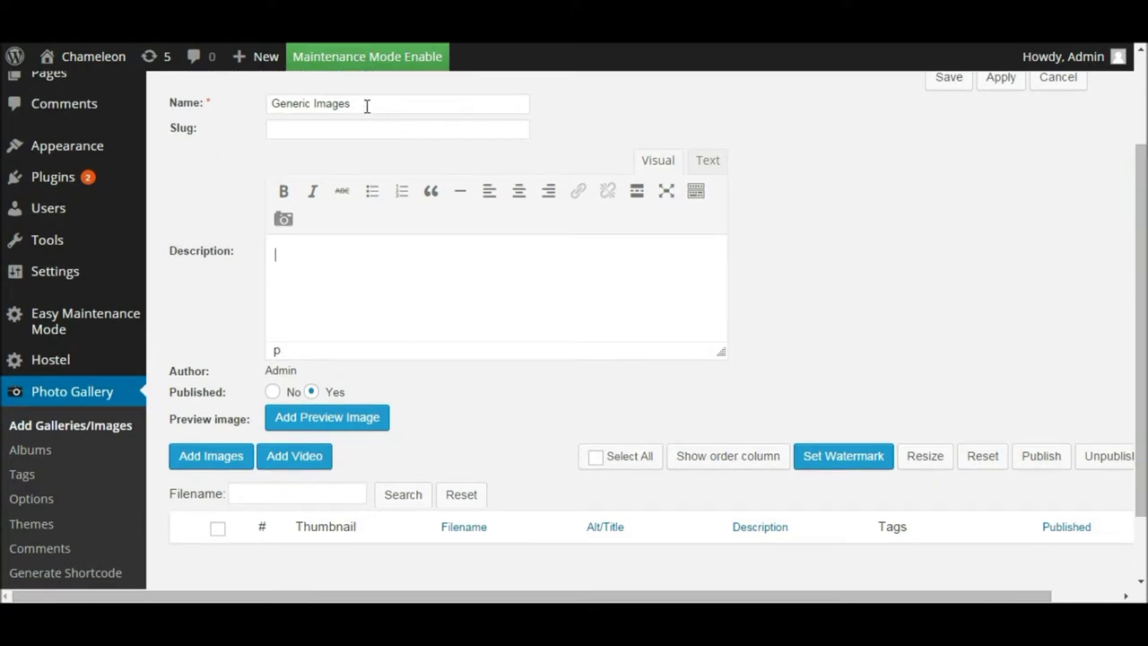
left_click(202, 458)
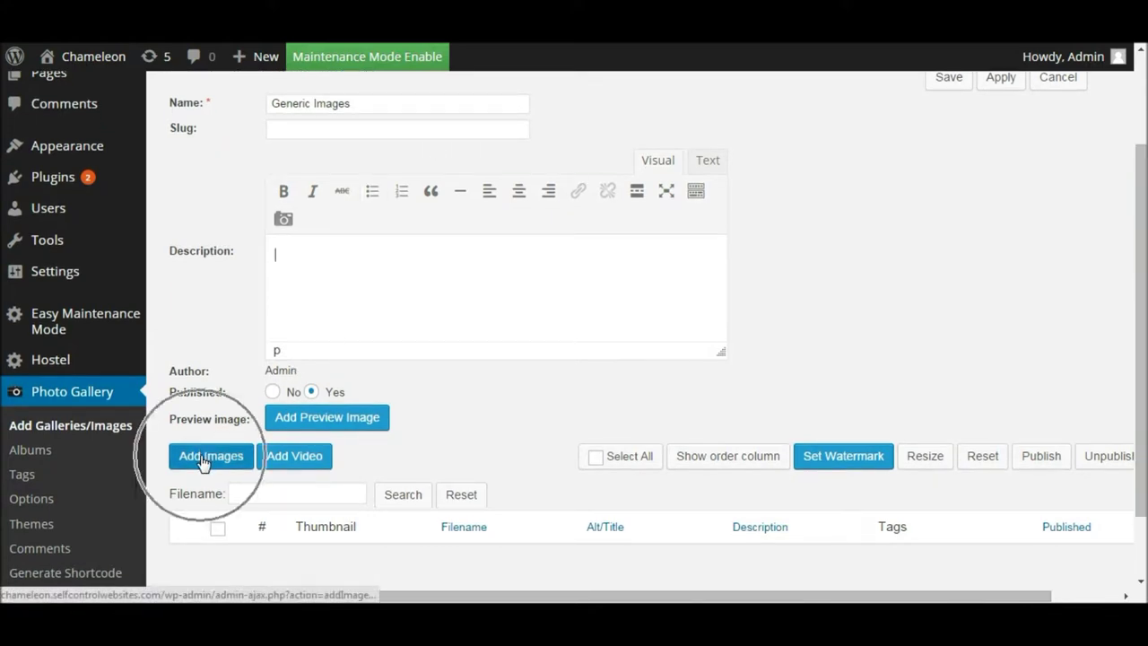
left_click(202, 459)
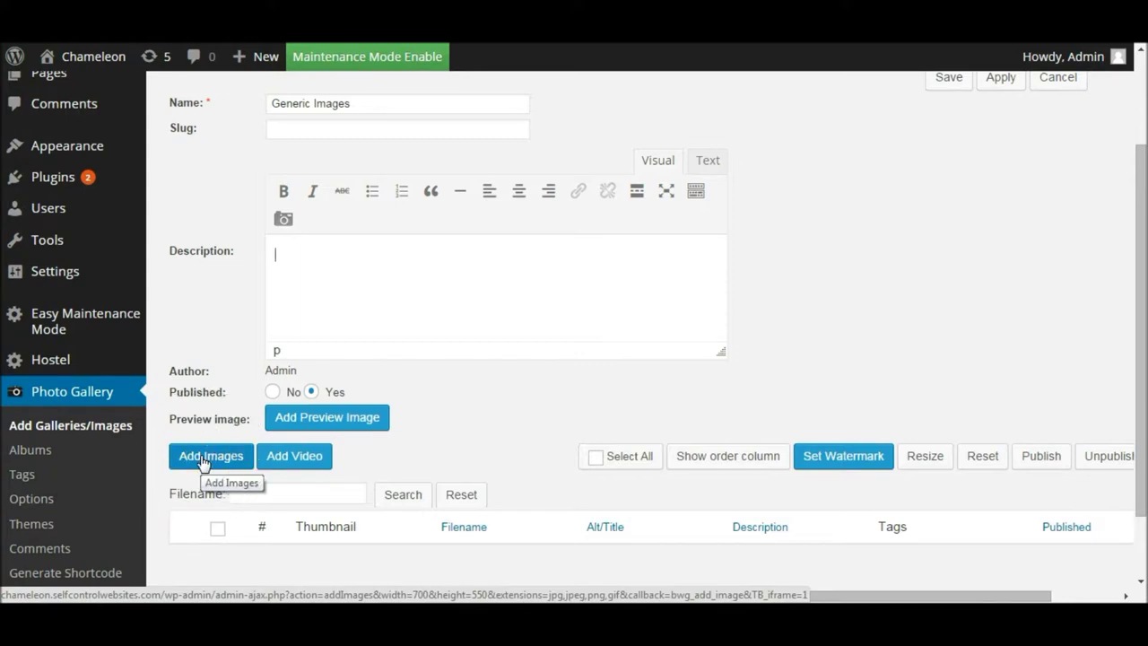
scroll(517, 373, "down", 2)
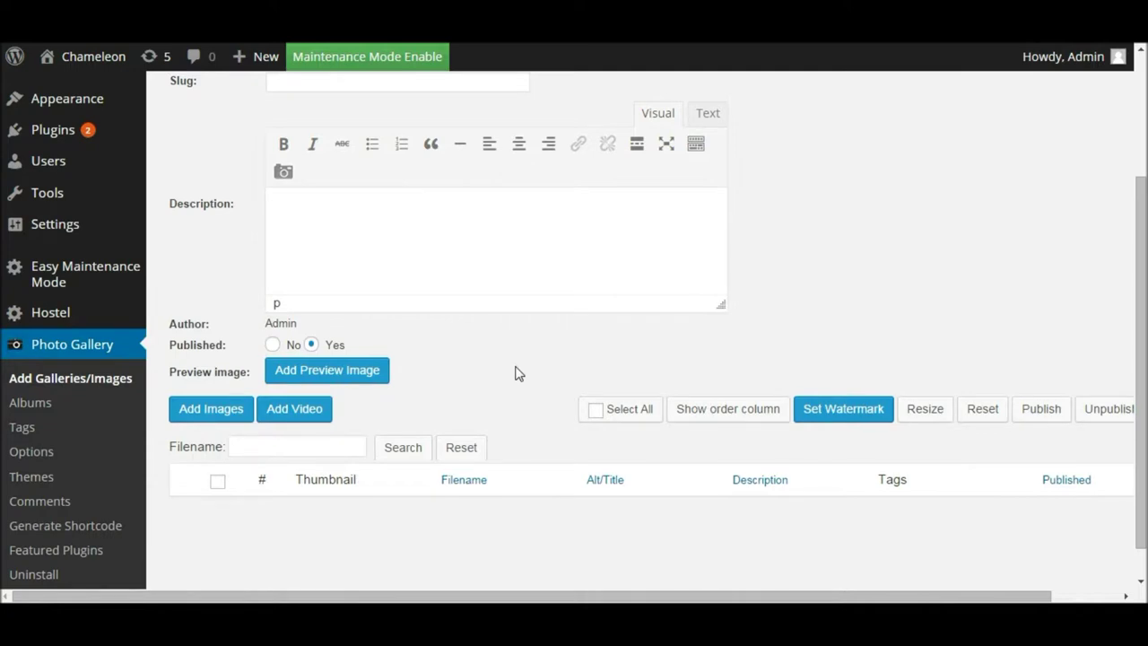
left_click(215, 412)
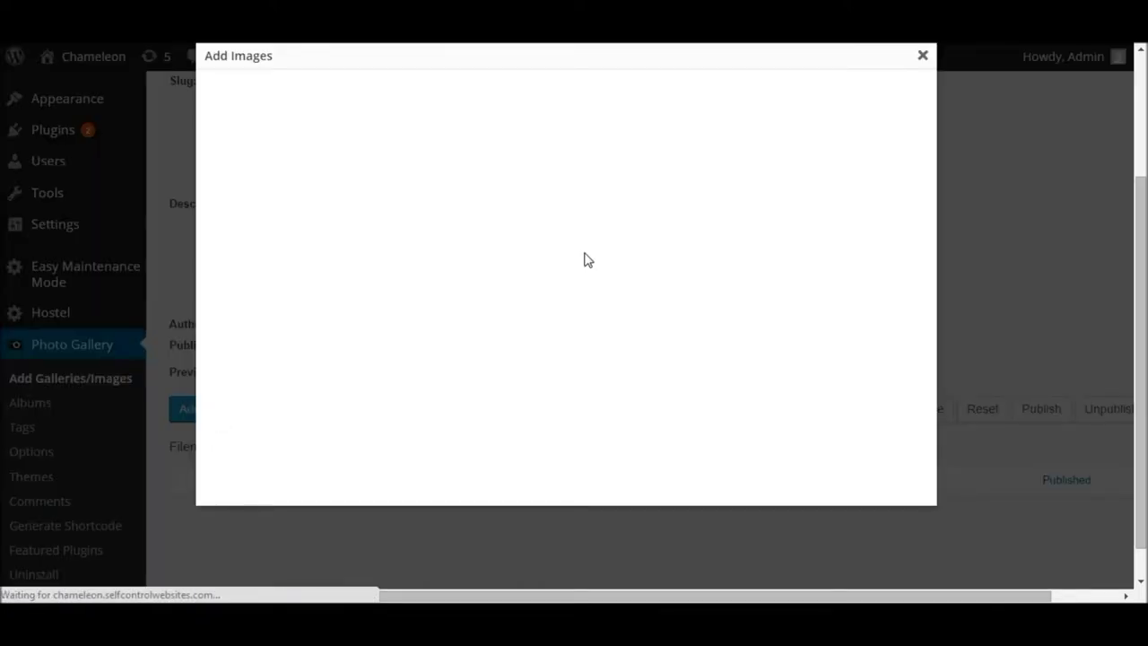
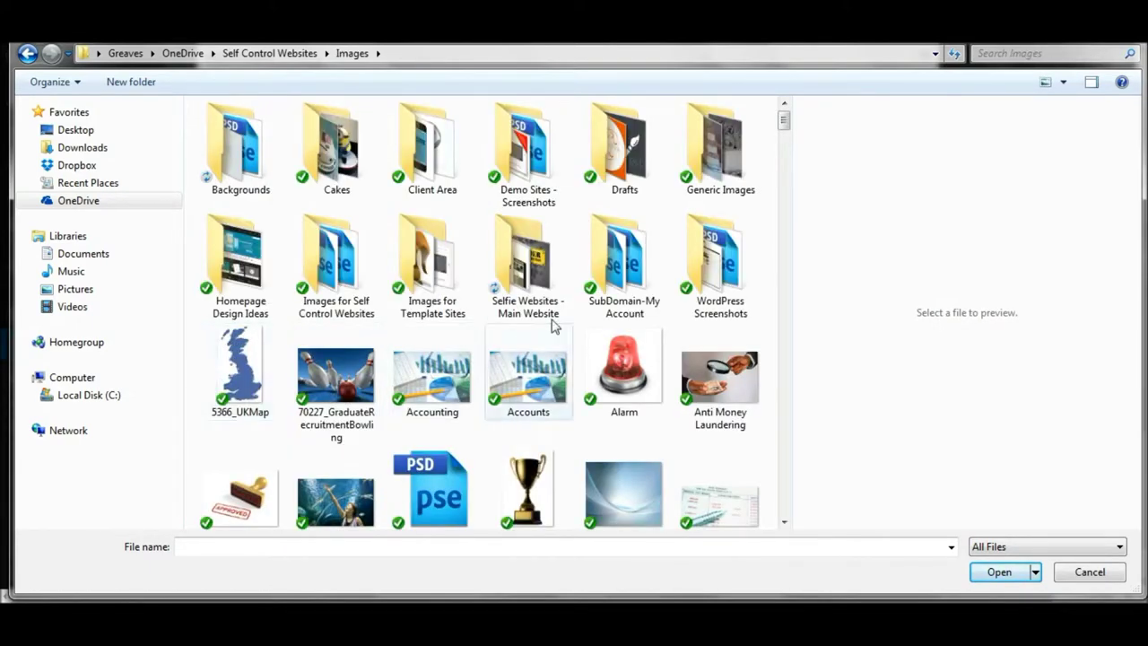
double_click(713, 171)
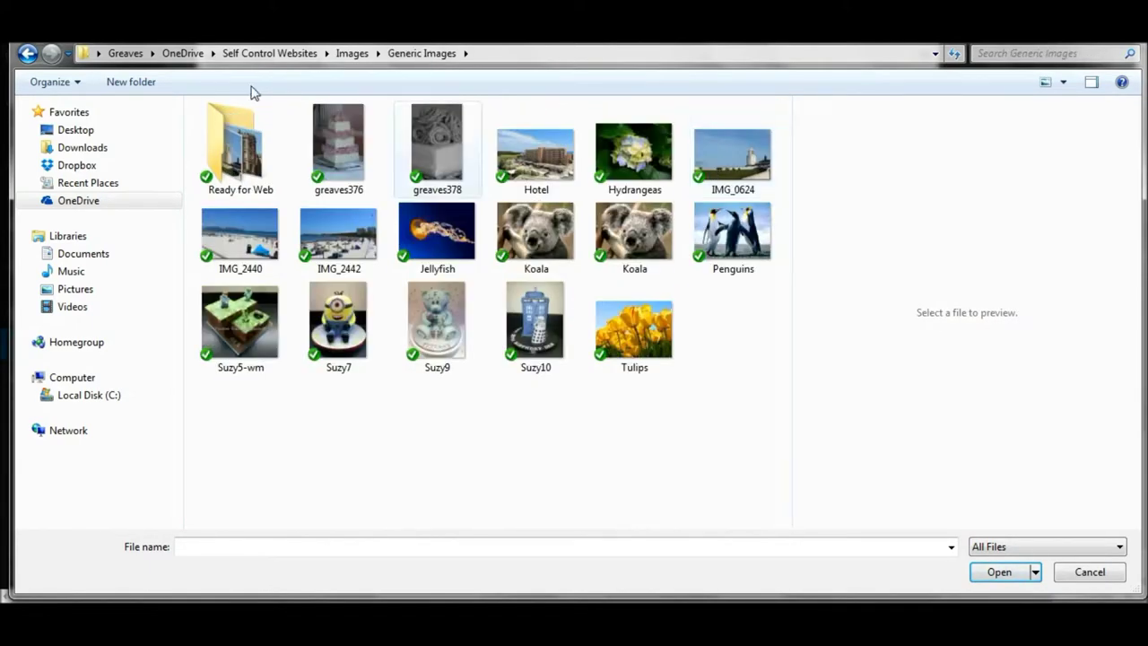
double_click(235, 141)
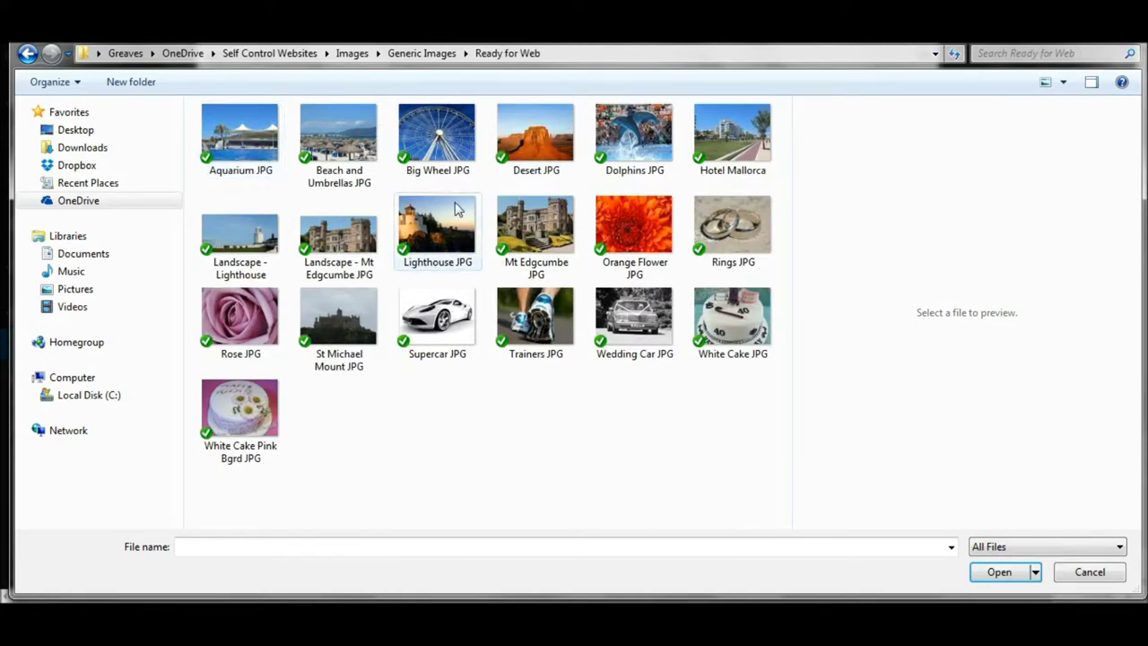
left_click(733, 224)
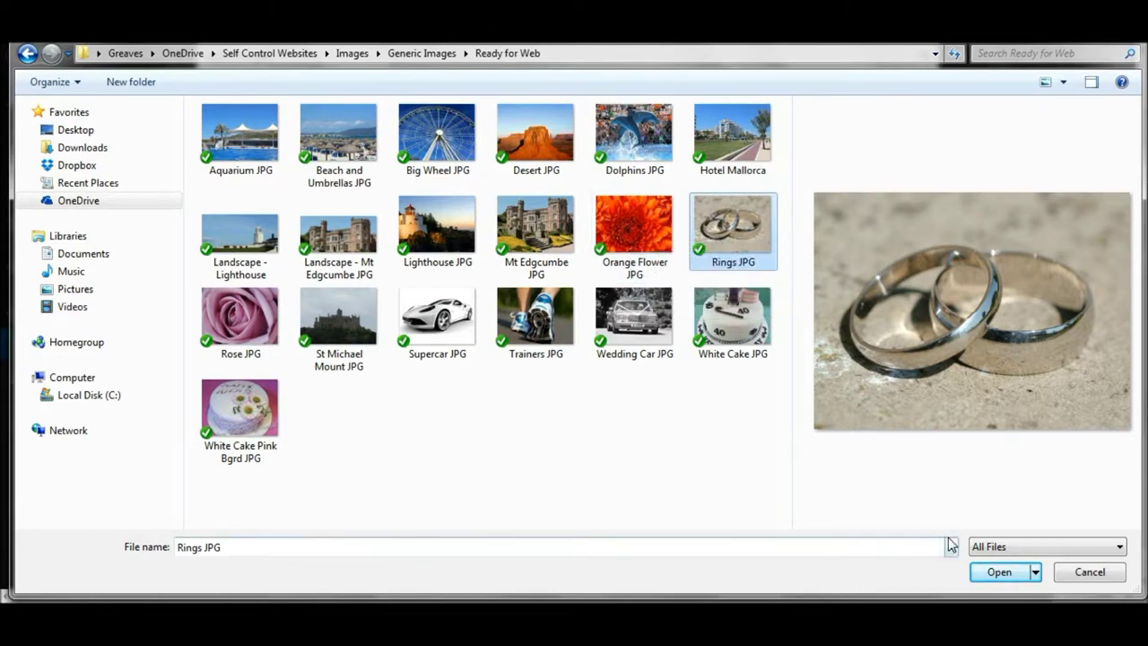
left_click(634, 229, "ctrl")
left_click(533, 237, "ctrl")
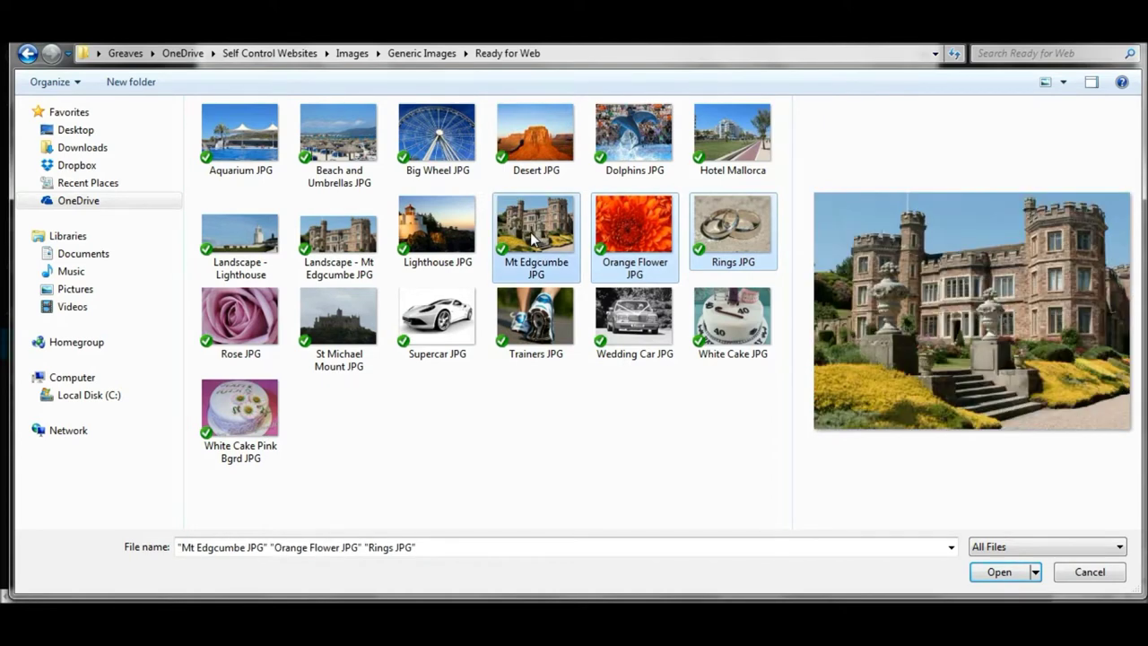
left_click(241, 235, "ctrl+shift")
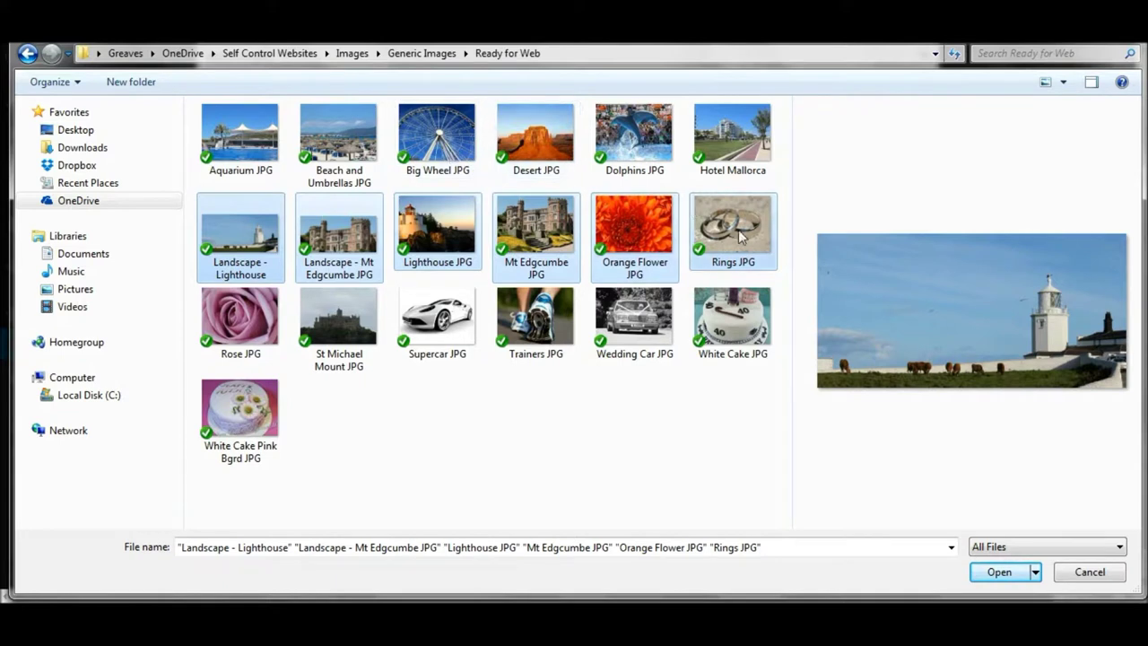
left_click(252, 139, "shift")
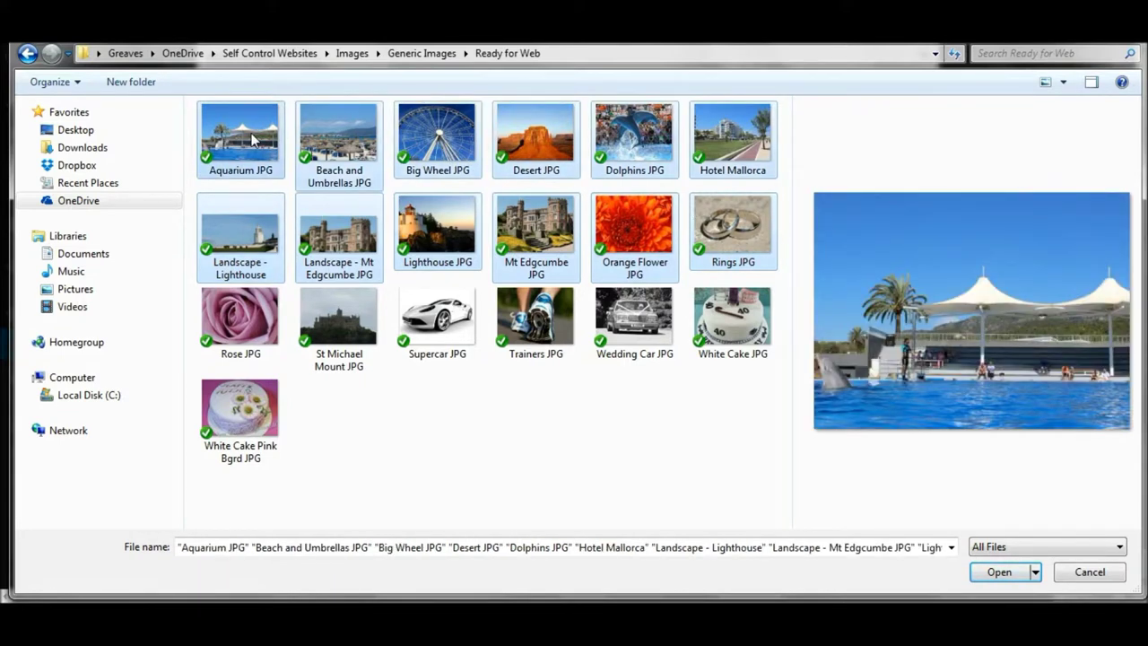
Upload the Aquarium, Big Wheel, Supercar and Trainers pictures from the Ready for Web folder
left_click(252, 139)
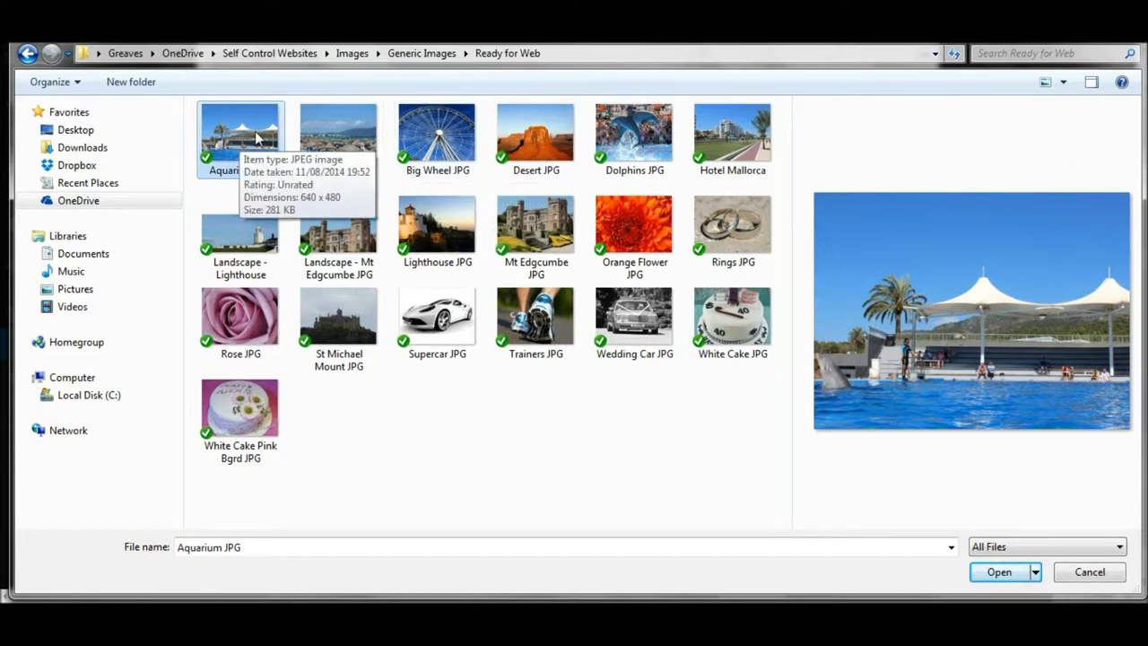
left_click(438, 143, "ctrl")
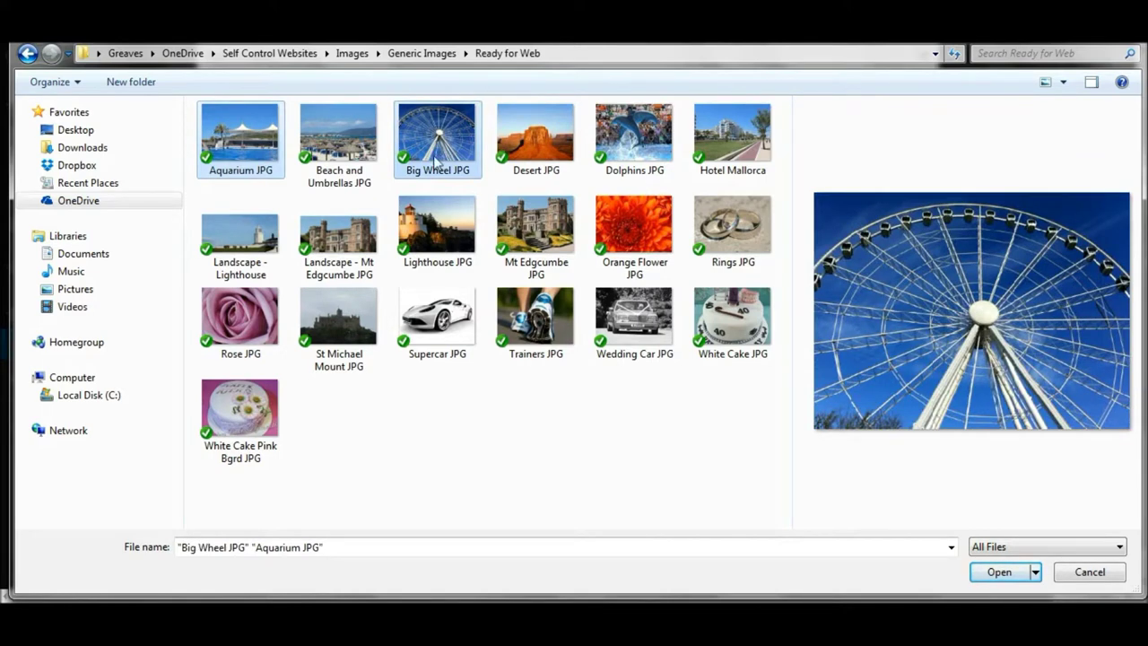
left_click(436, 316, "ctrl")
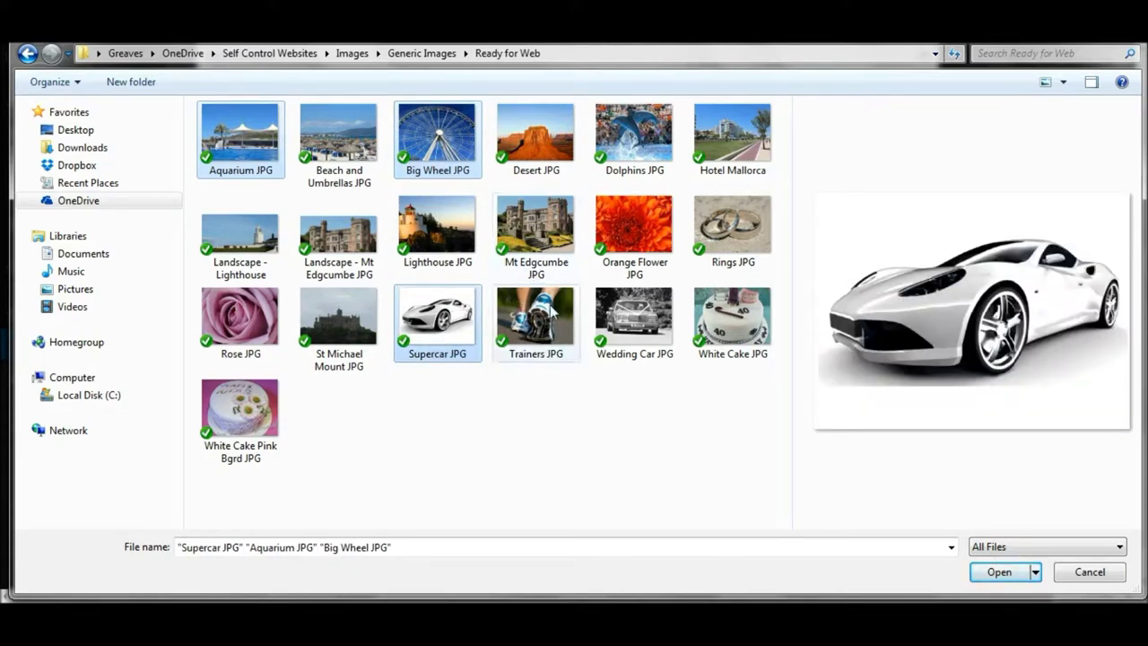
left_click(546, 328, "ctrl")
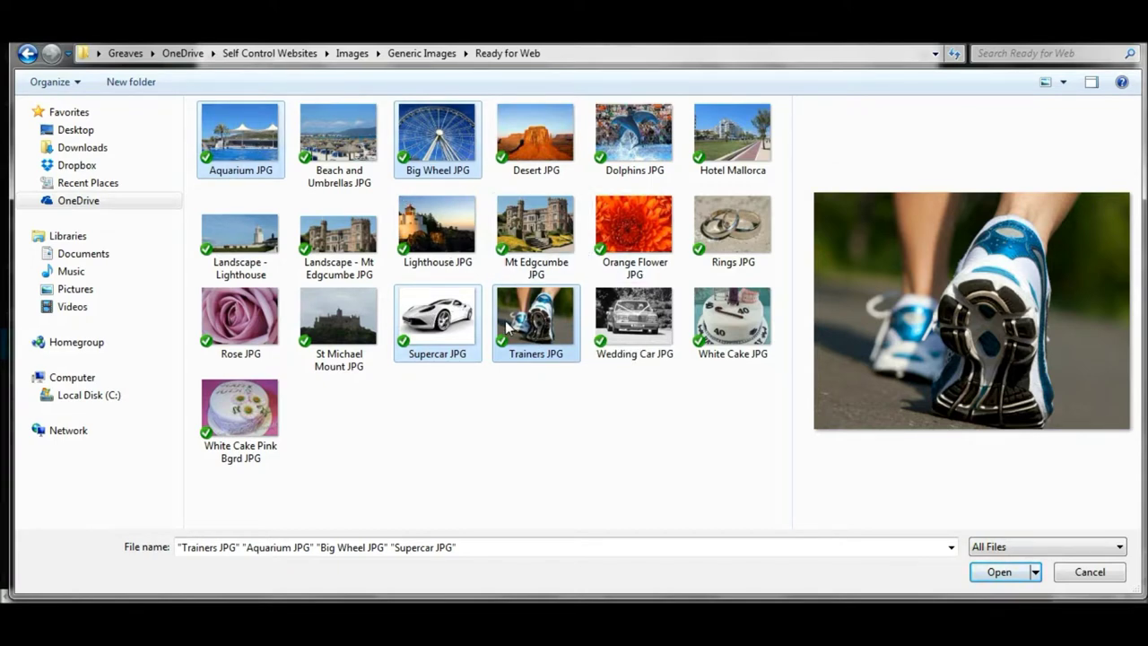
left_click(997, 578)
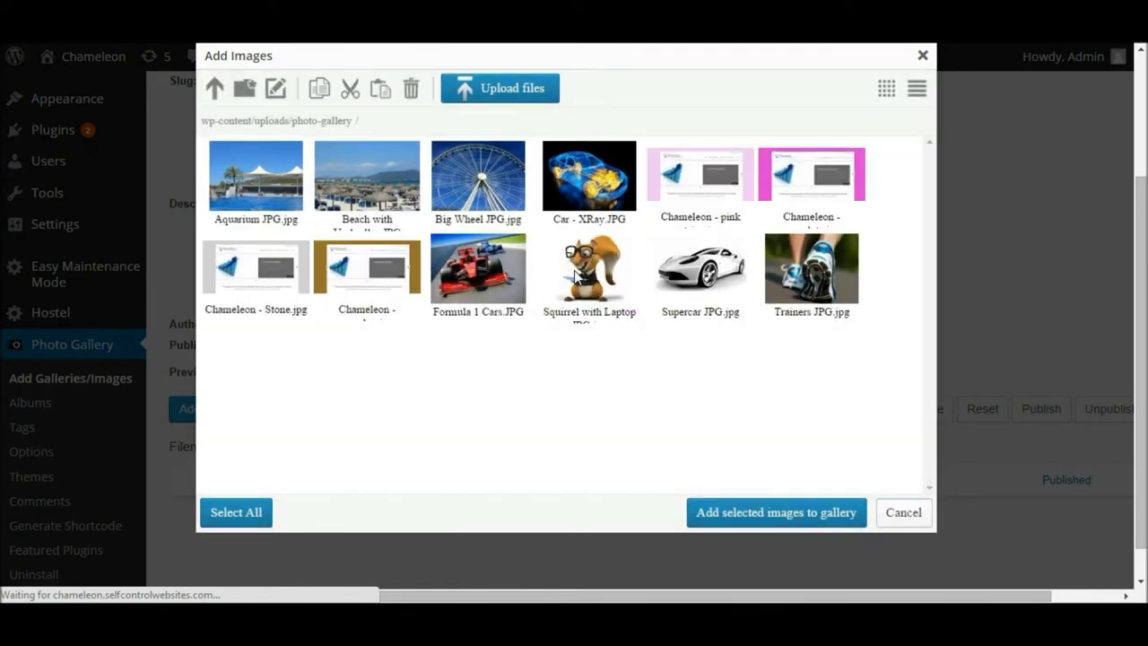
Add the uploaded Aquarium, Big Wheel, Supercar and Trainers images to the Generic Images gallery
left_click(574, 274)
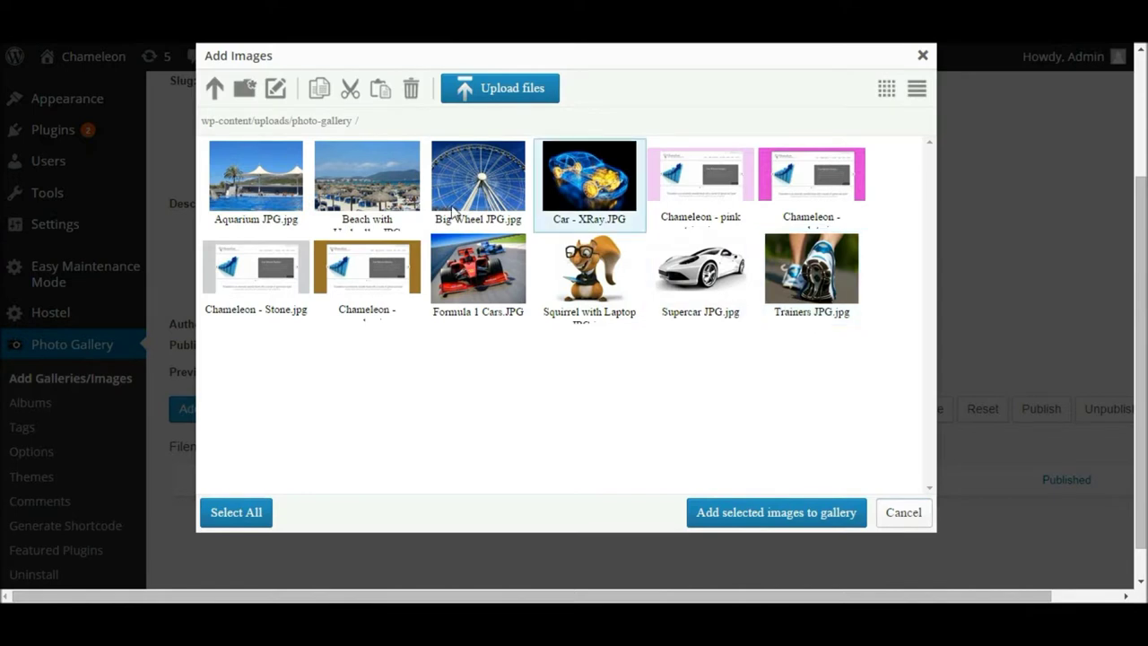
left_click(257, 179)
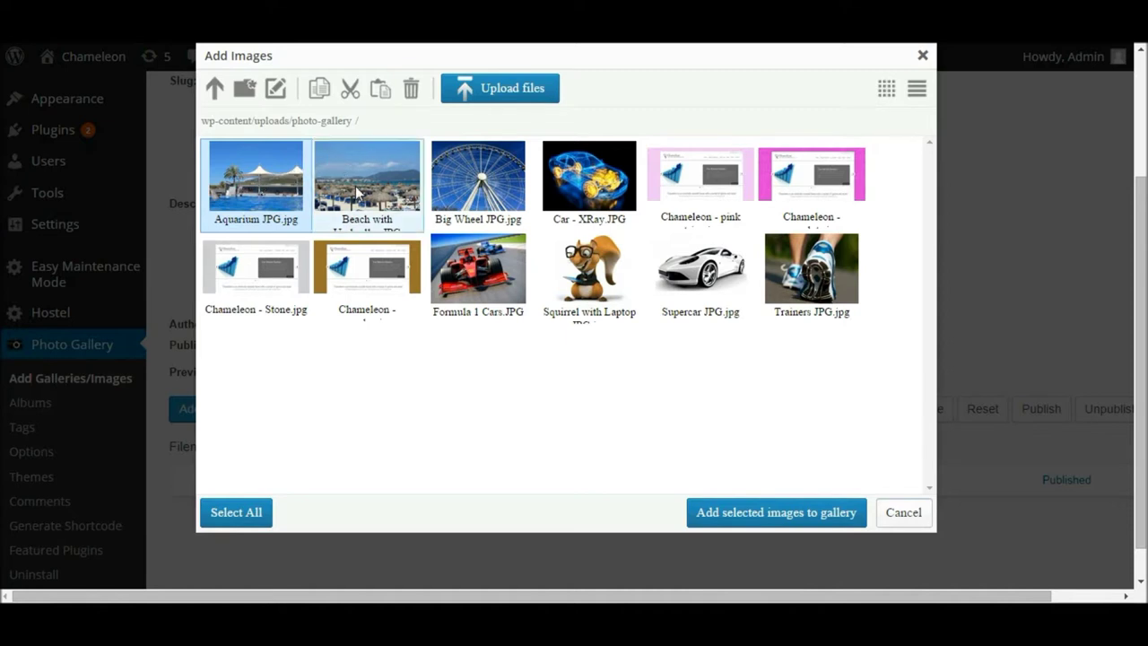
left_click(502, 198)
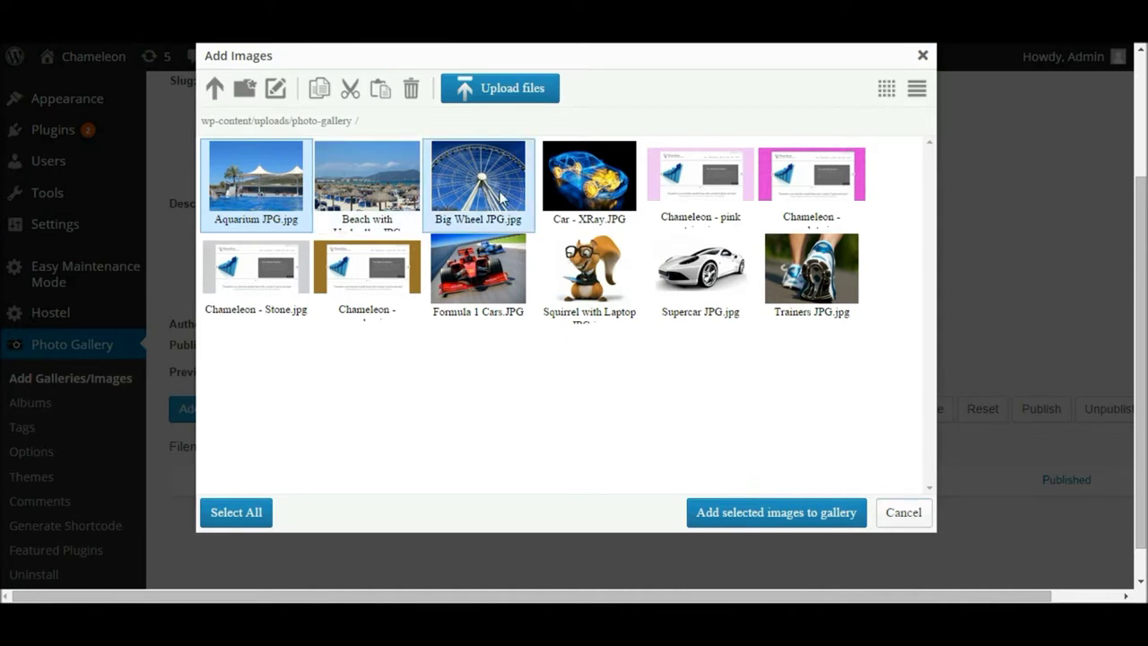
left_click(720, 274)
left_click(829, 278)
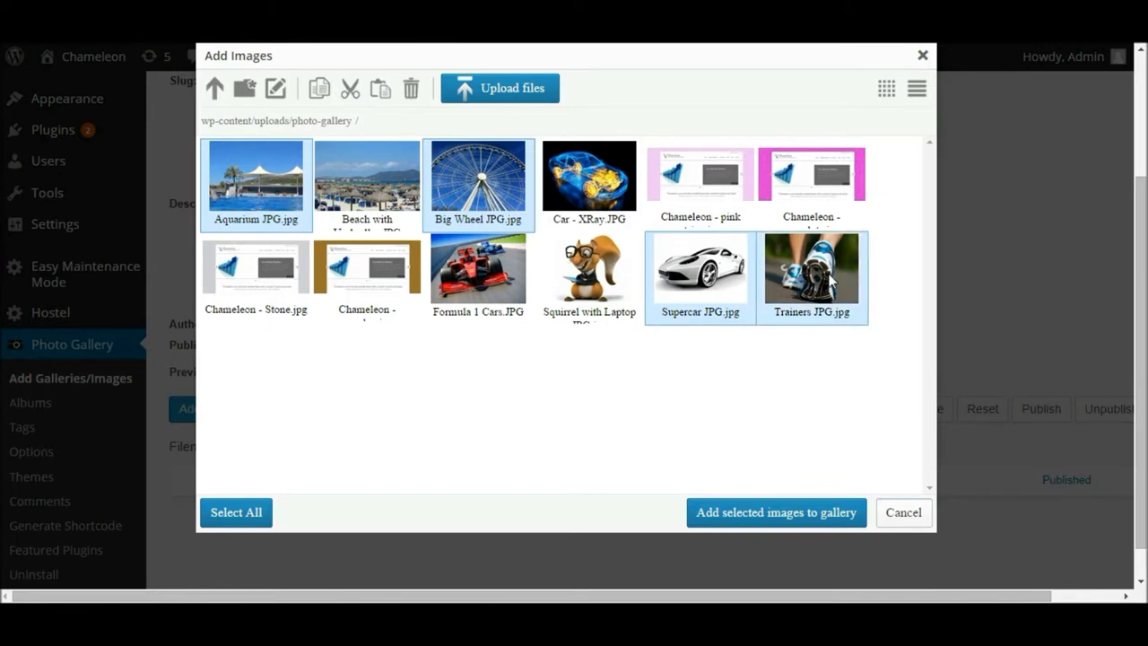
left_click(776, 515)
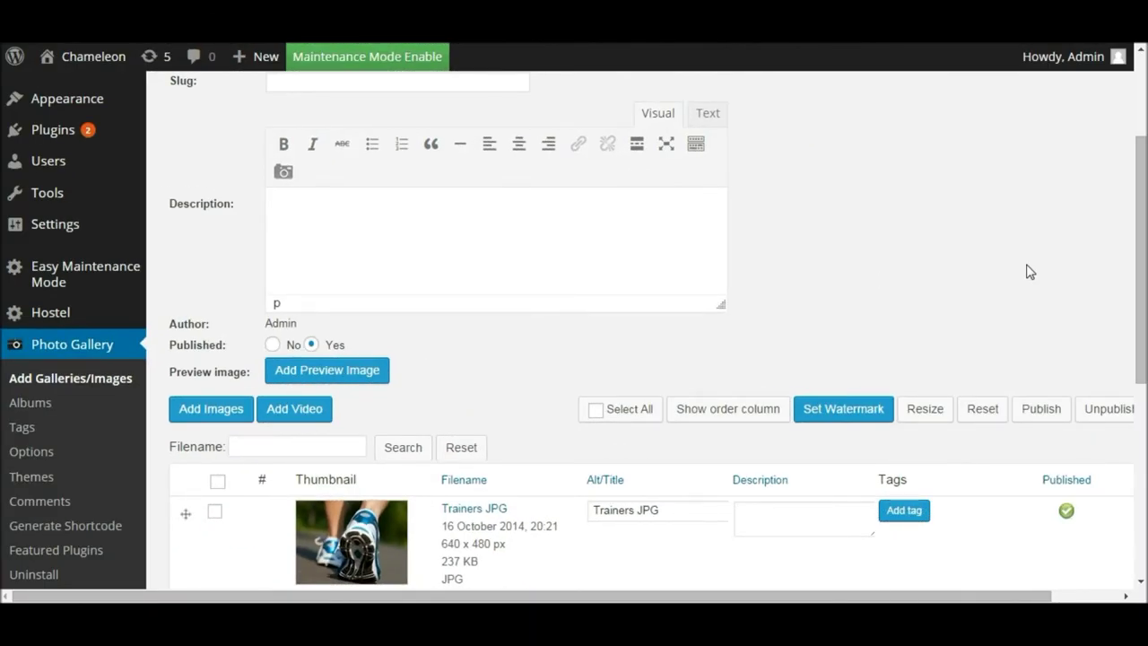
Check the images added to the Generic Images gallery, save it and locate it in the Galleries list
scroll(1029, 271, "down", 5)
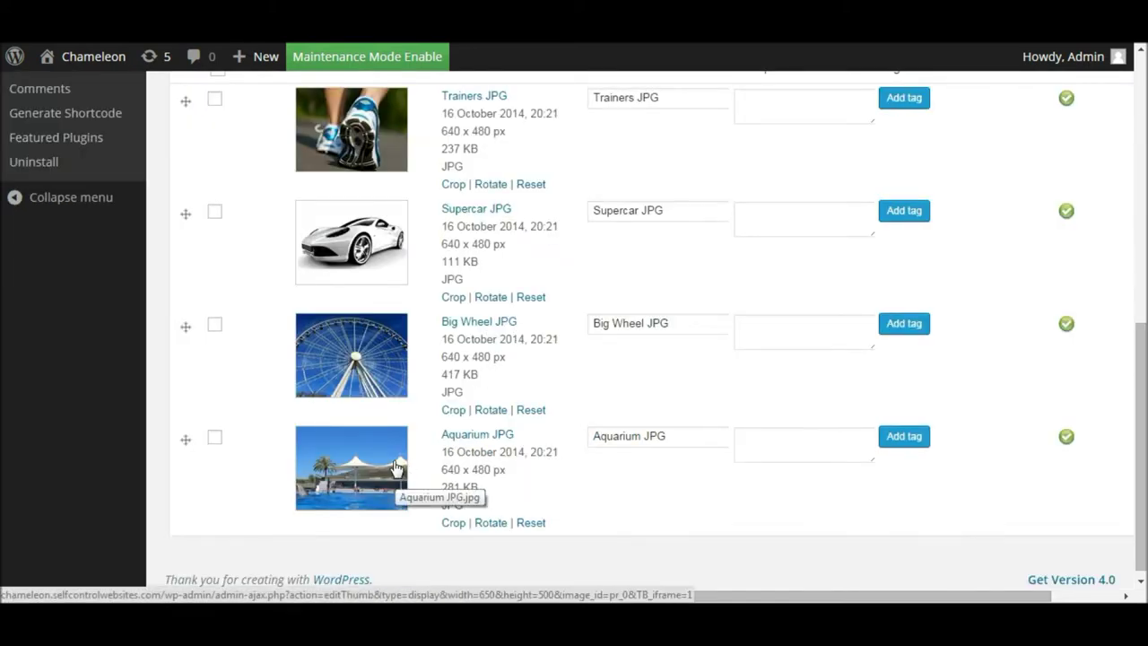
scroll(394, 472, "up", 2)
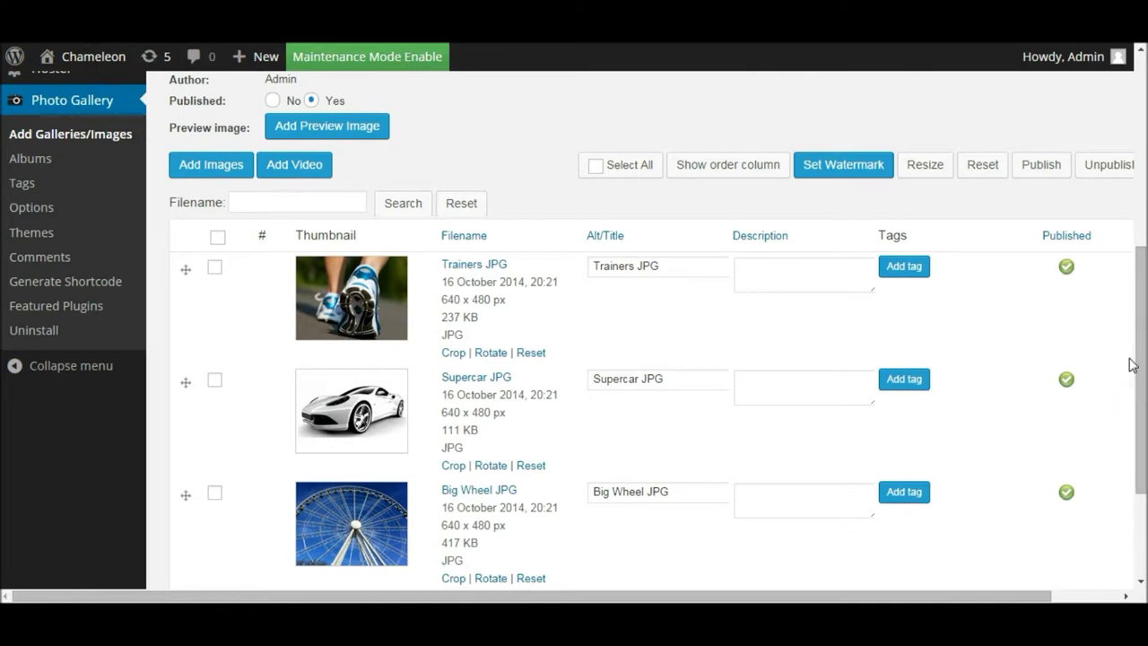
left_click_drag(1134, 366, 1145, 189)
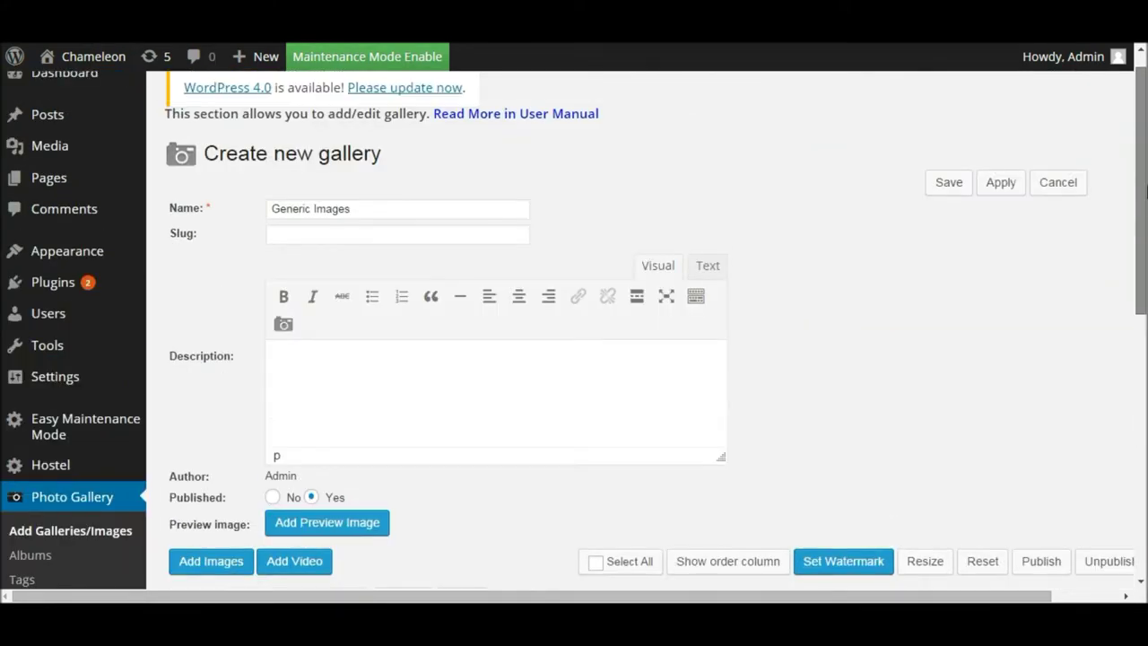
left_click(947, 184)
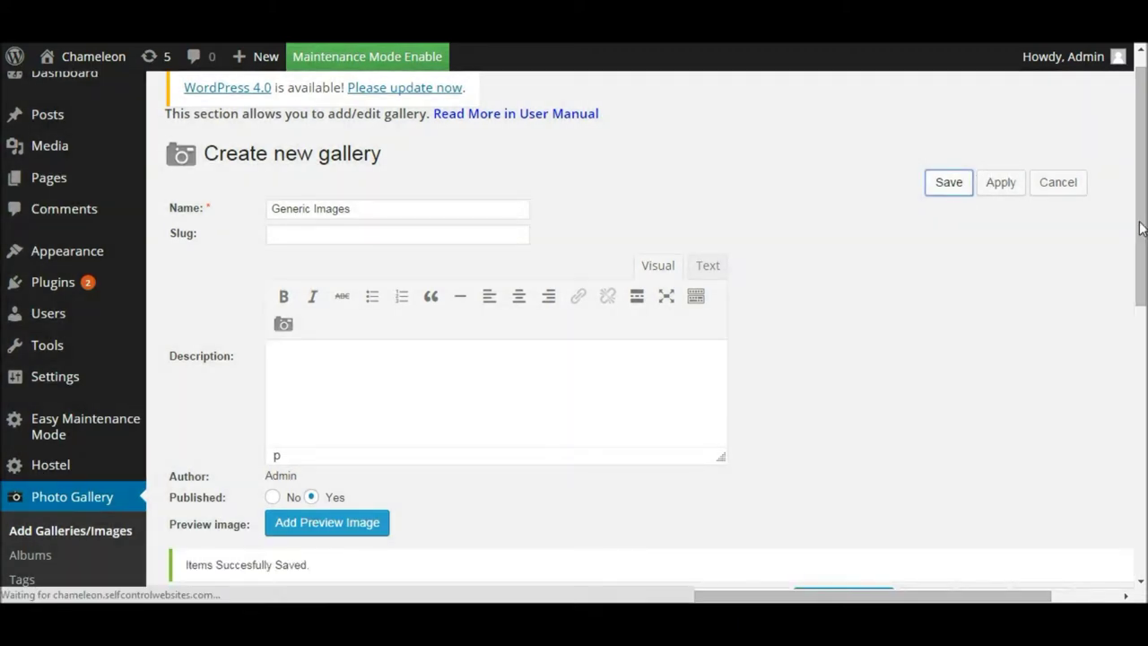
scroll(1126, 400, "down", 3)
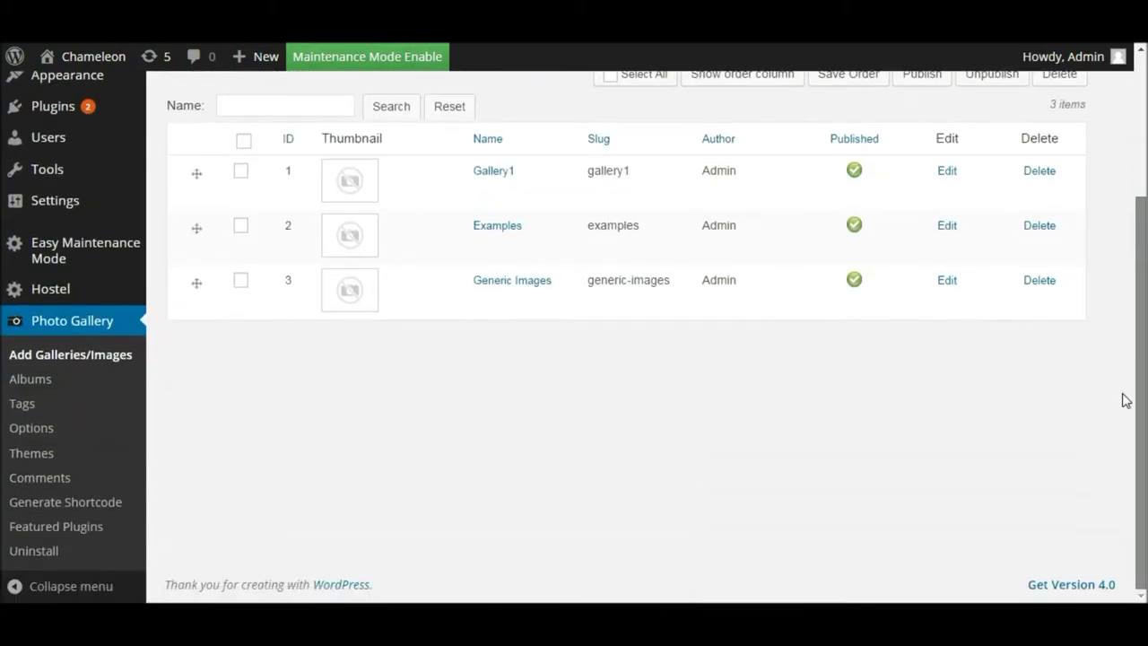
left_click(491, 285)
Open the site's list of all pages in a separate browser tab and open the Gallery Page for editing
scroll(226, 232, "up", 1)
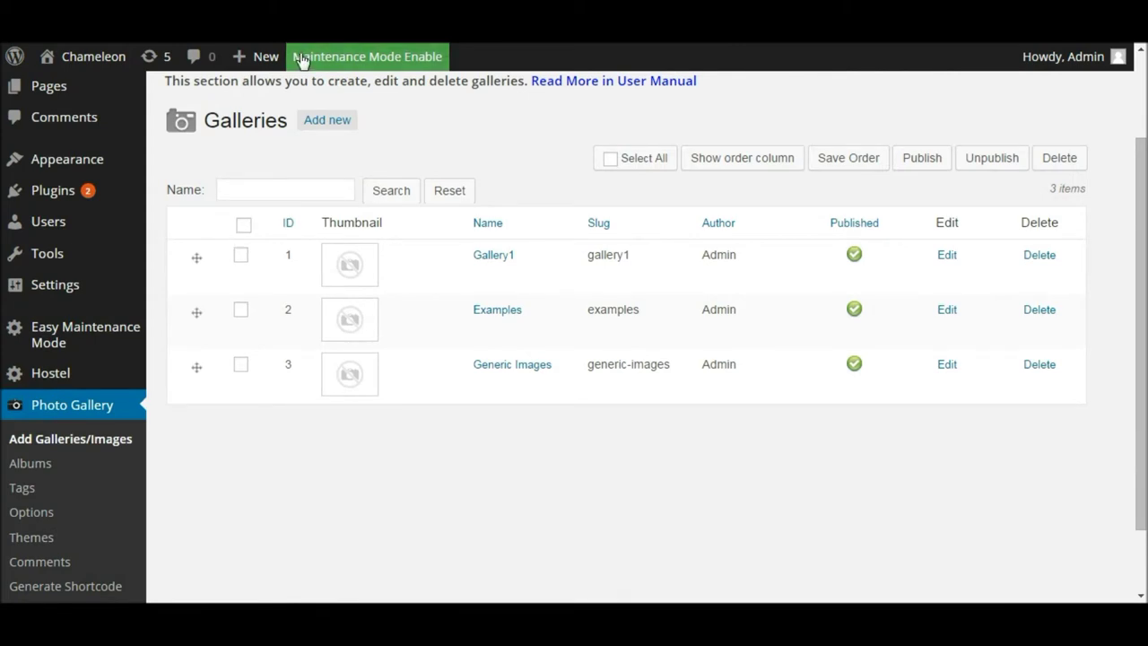
scroll(135, 174, "up", 2)
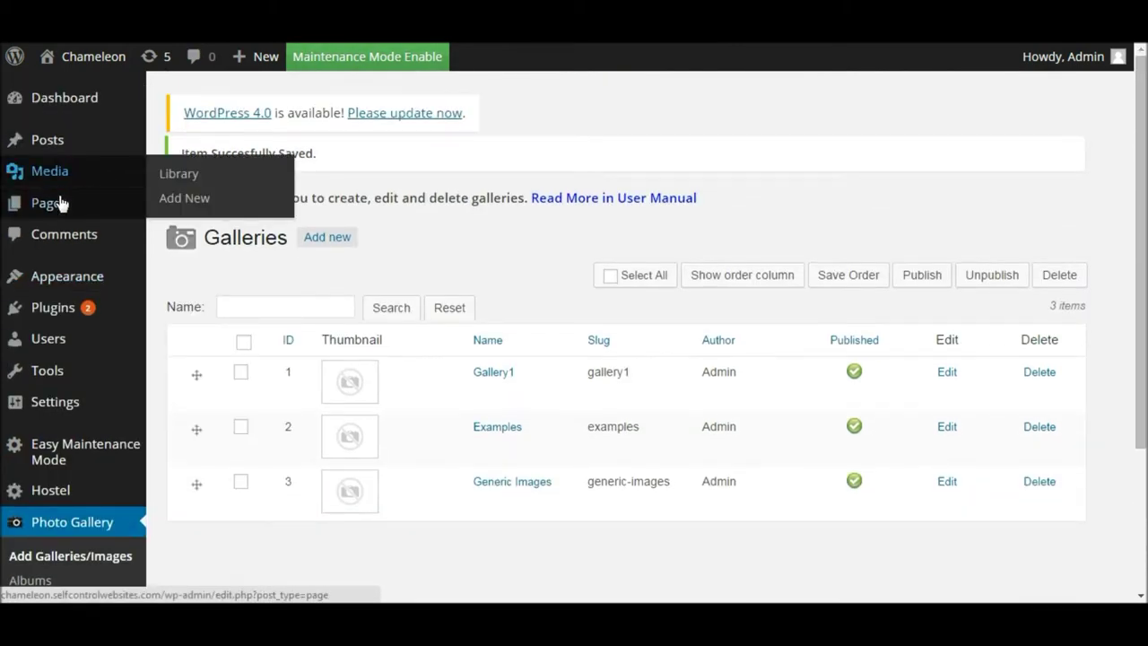
mouse_move(58, 207)
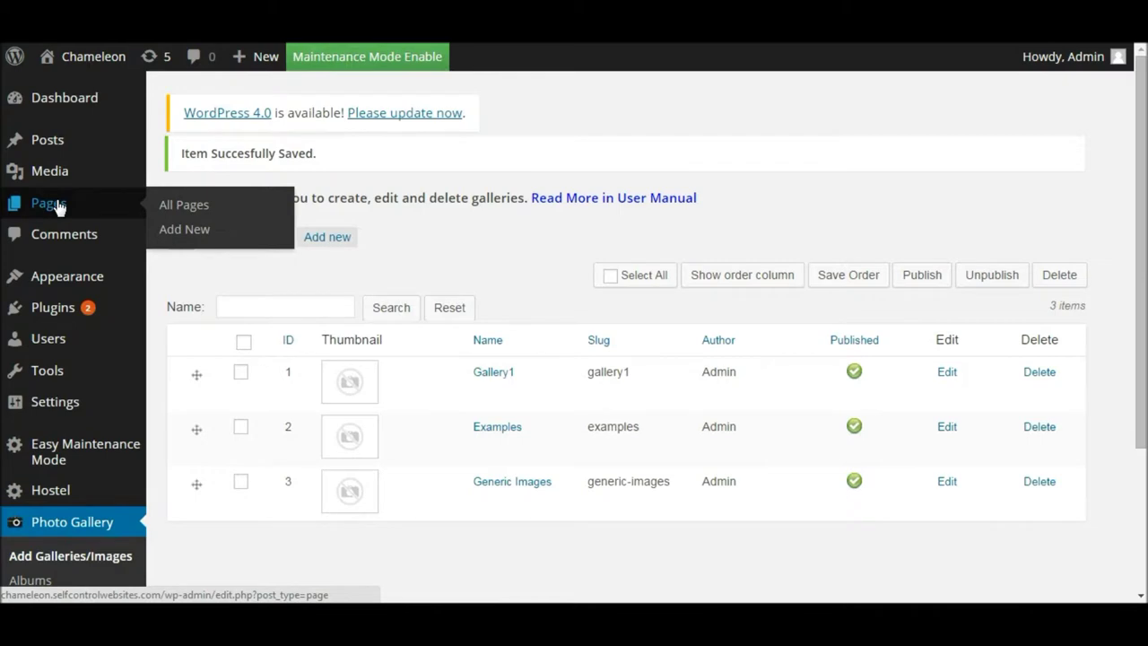
right_click(183, 206)
left_click(242, 218)
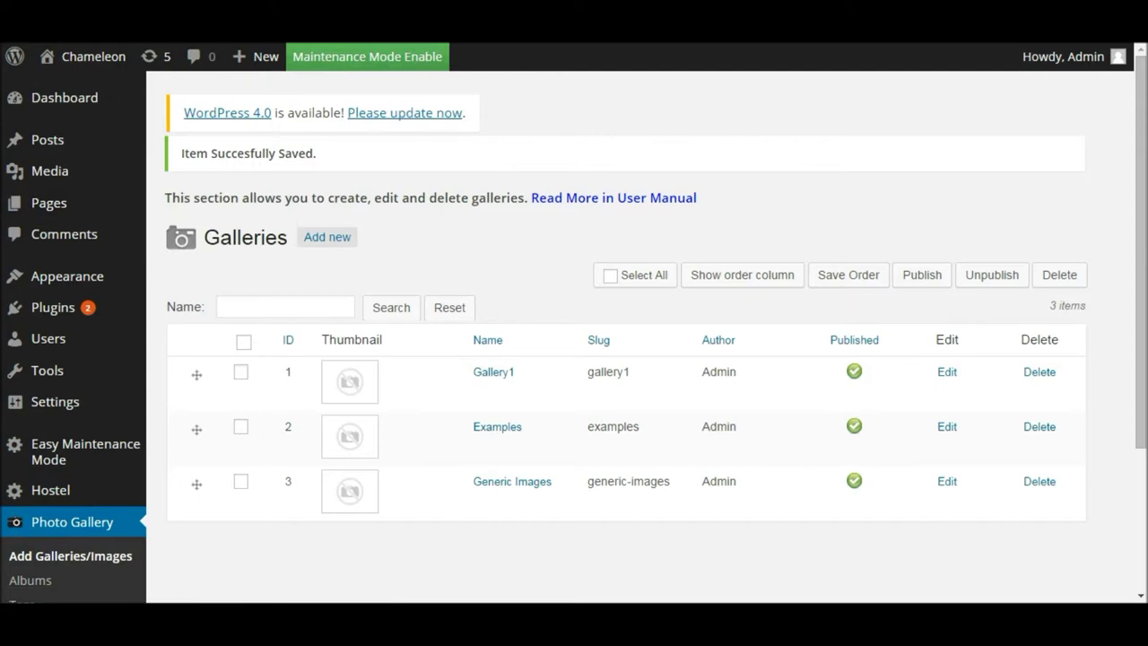
key("ctrl+Tab")
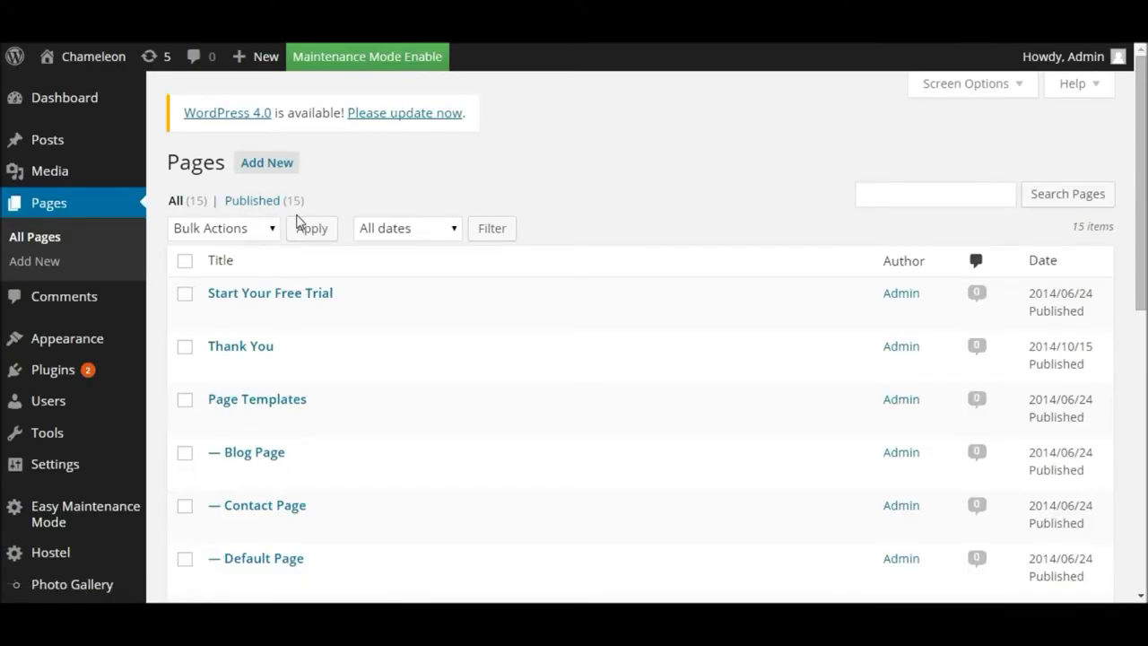
scroll(298, 221, "down", 2)
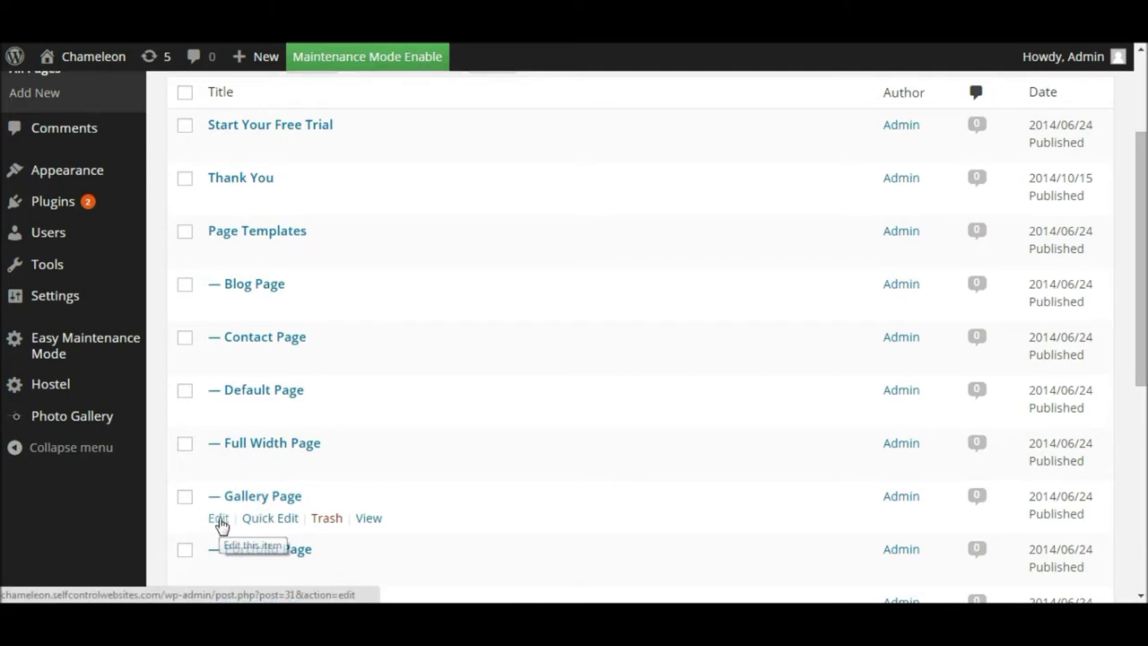
left_click(220, 520)
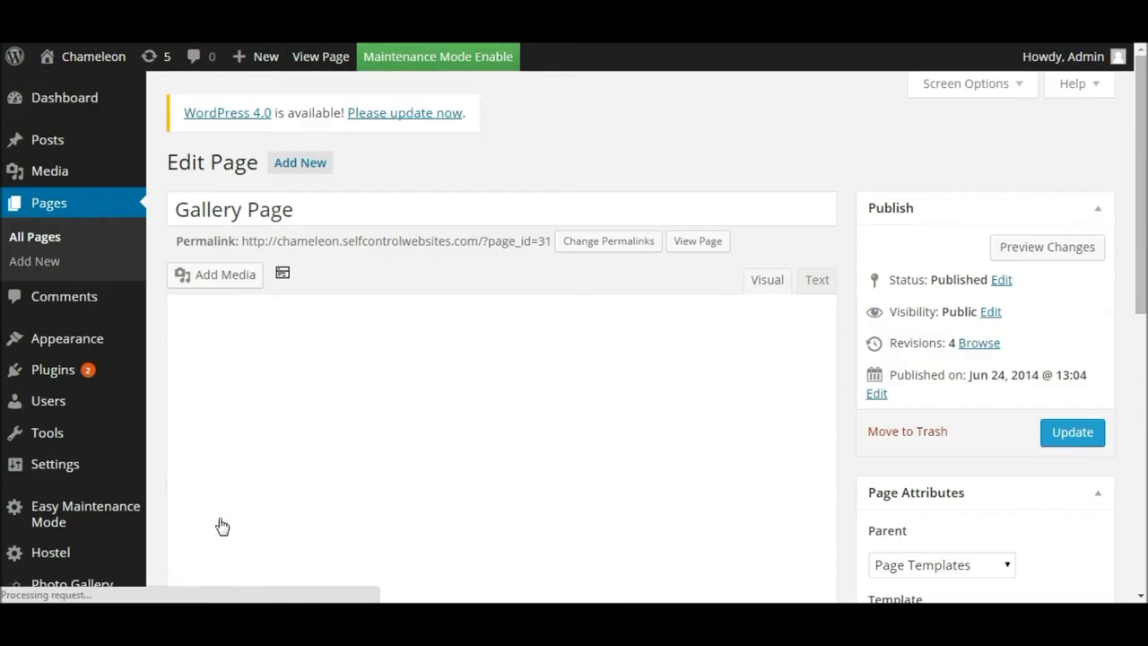
scroll(1143, 208, "down", 1)
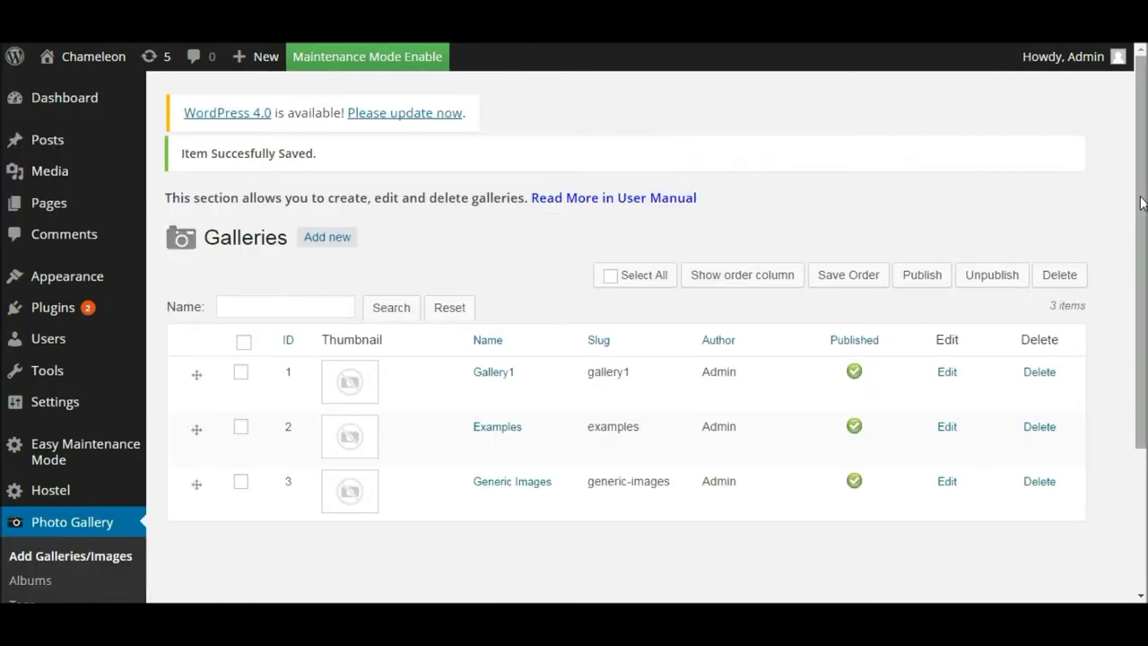
Return to the Photo Gallery plugin and open its Generate Shortcode section
scroll(1134, 311, "down", 3)
scroll(1134, 310, "down", 1)
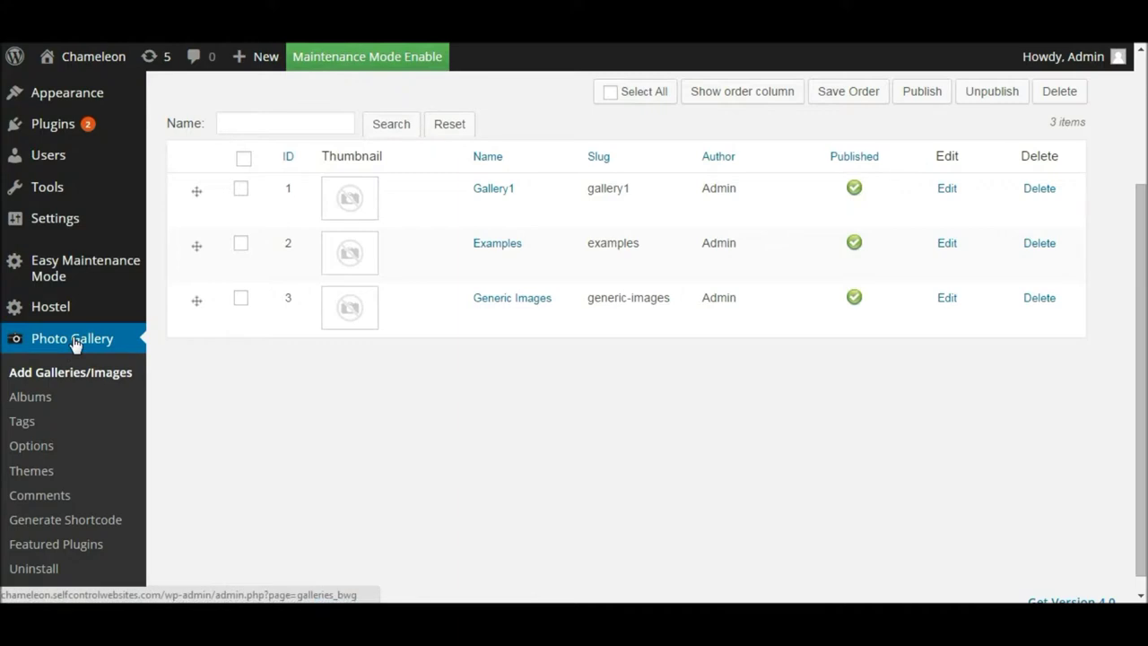
left_click(45, 520)
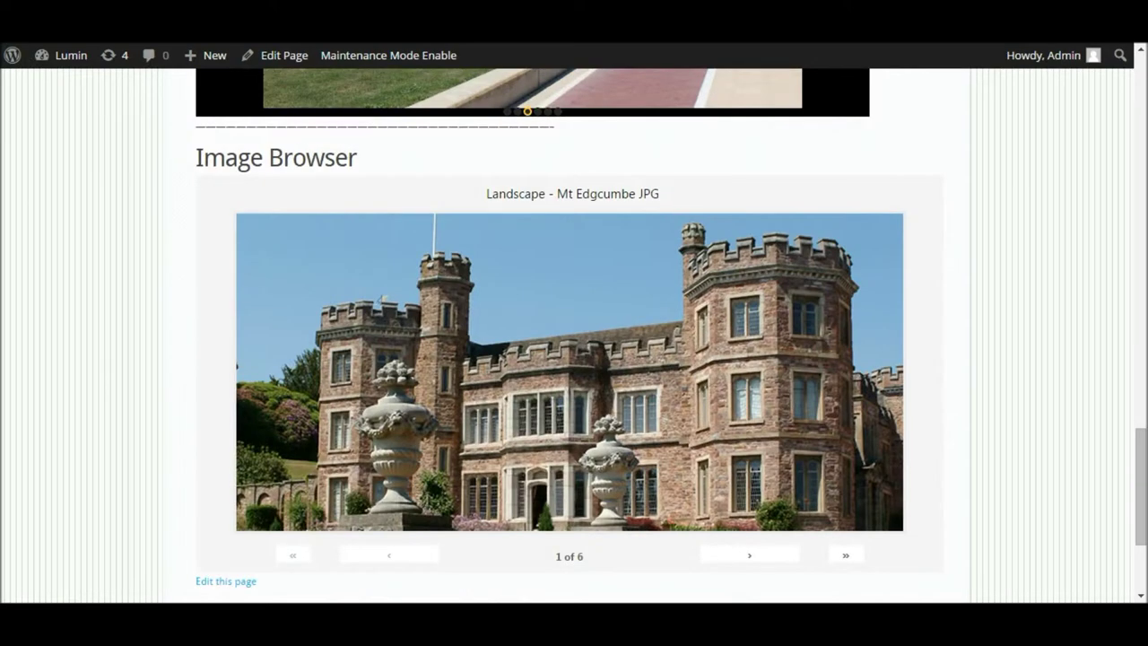
Examine the Lumin site's Gallery page for its Thumbnails, Masonry, Slideshow with and without filmstrip, and Image Browser layouts
left_click_drag(1145, 453, 1140, 107)
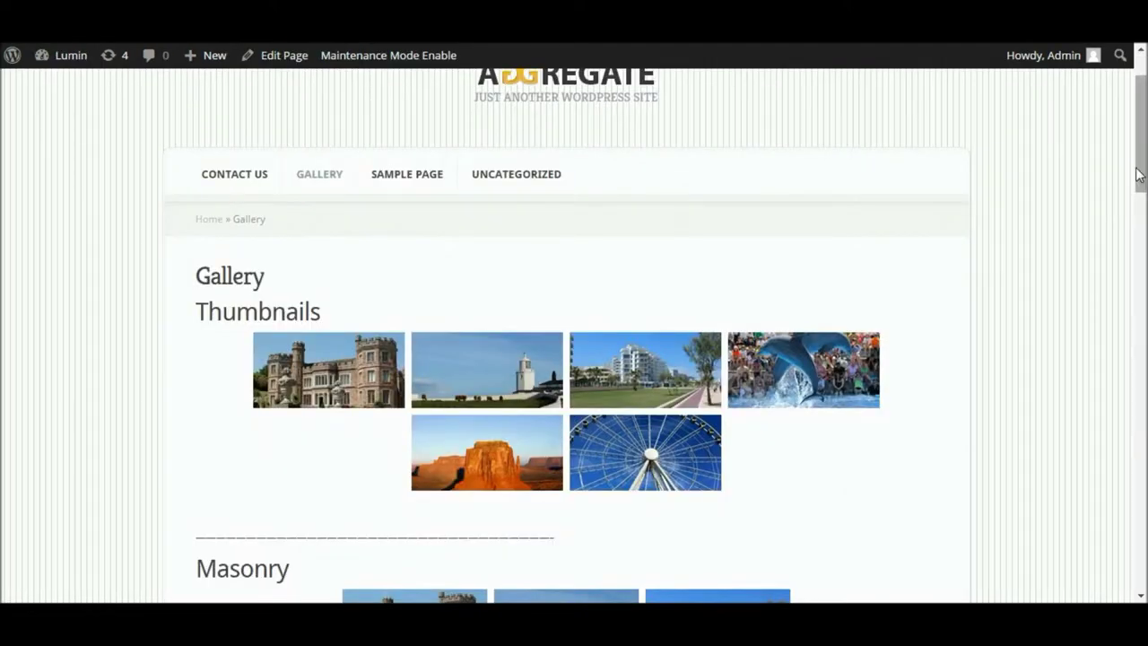
left_click_drag(1134, 188, 1132, 254)
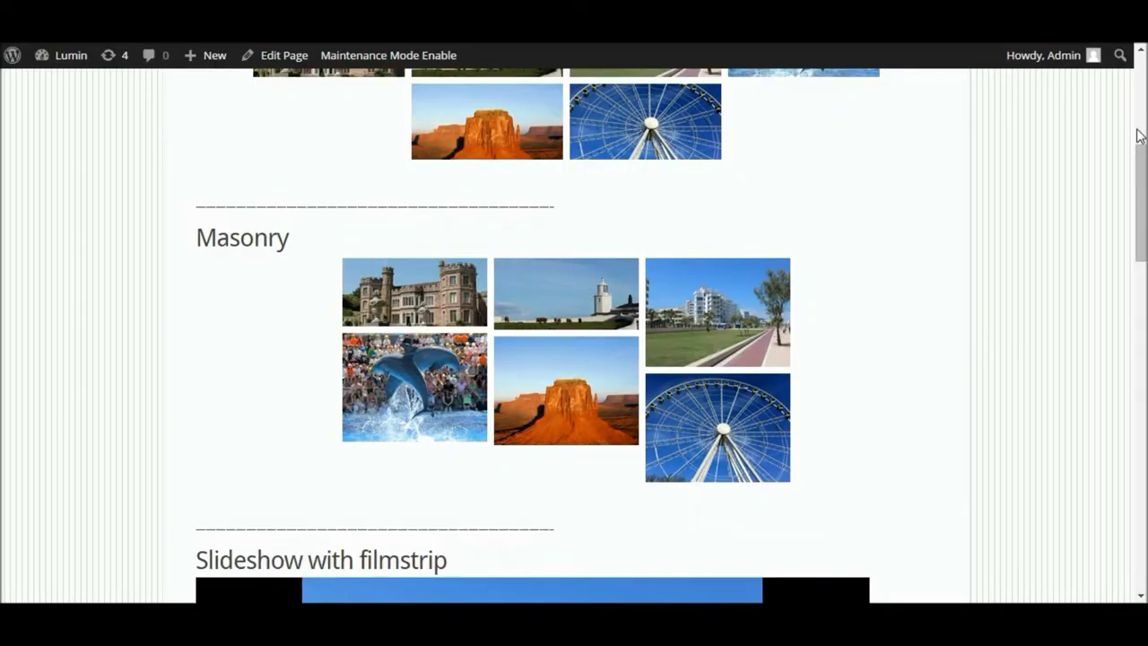
left_click_drag(1141, 174, 1142, 267)
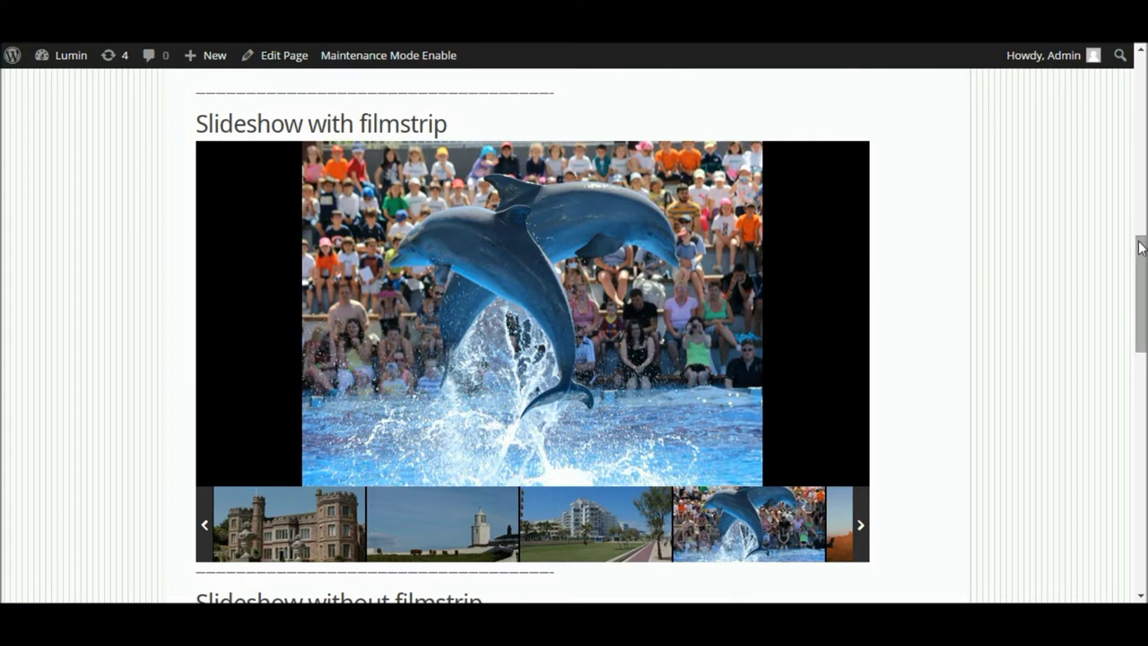
left_click_drag(1140, 267, 1138, 349)
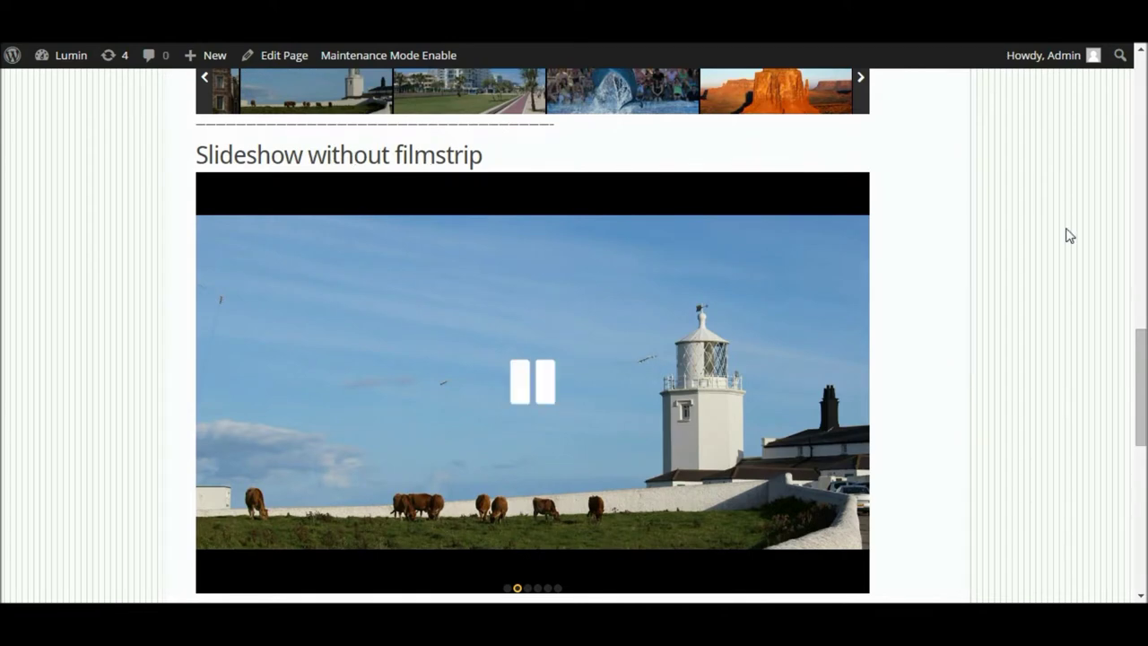
left_click_drag(1137, 365, 1141, 395)
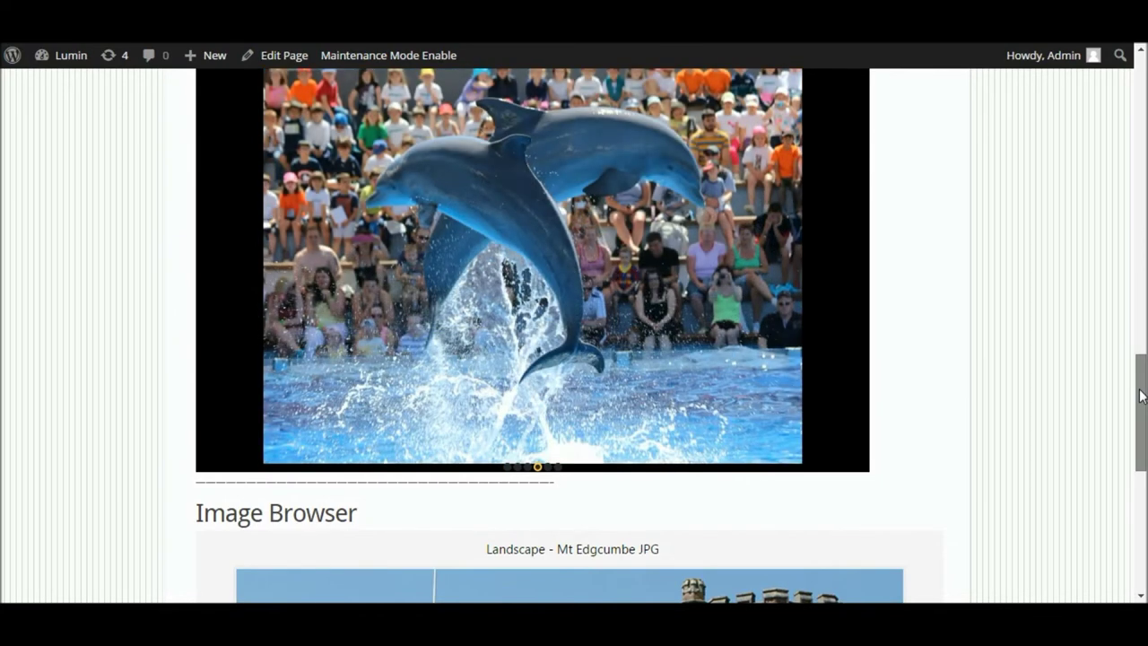
left_click_drag(1141, 395, 1078, 487)
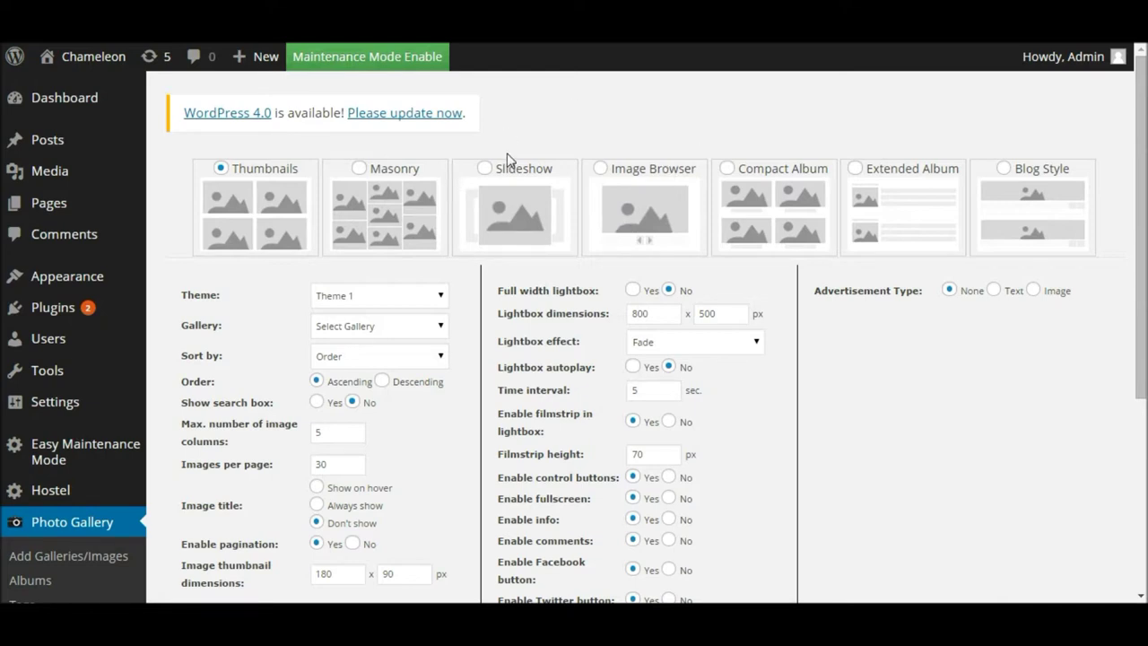
Compare the shortcode settings offered for the Slideshow, Masonry, Thumbnails and Image Browser gallery views
left_click(485, 169)
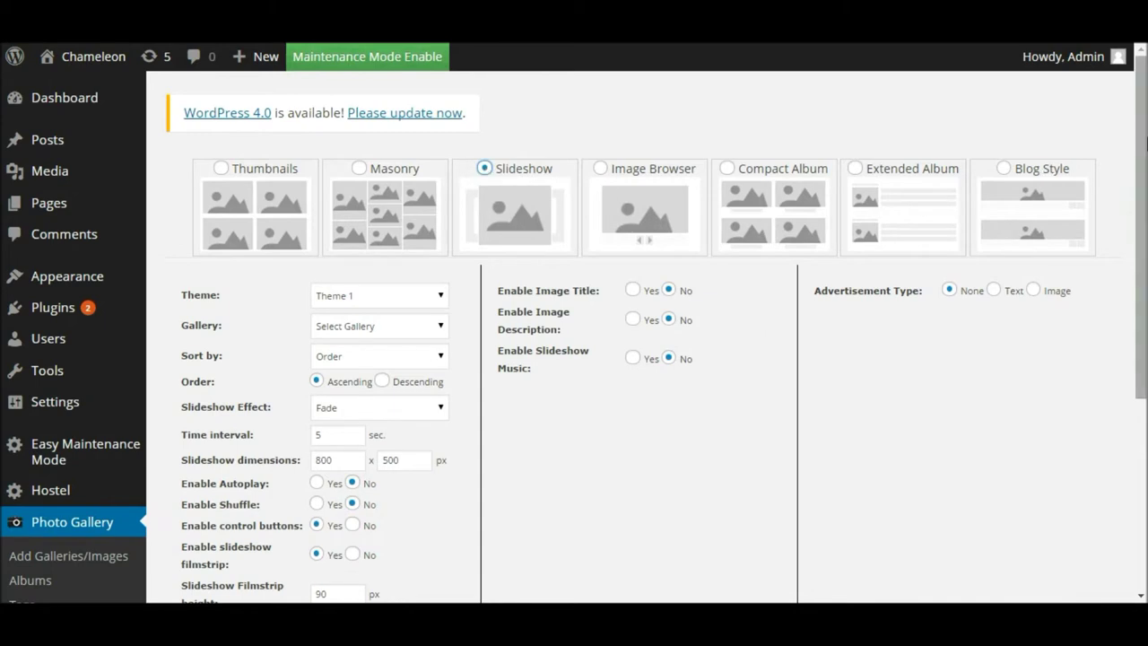
left_click(360, 171)
left_click(222, 169)
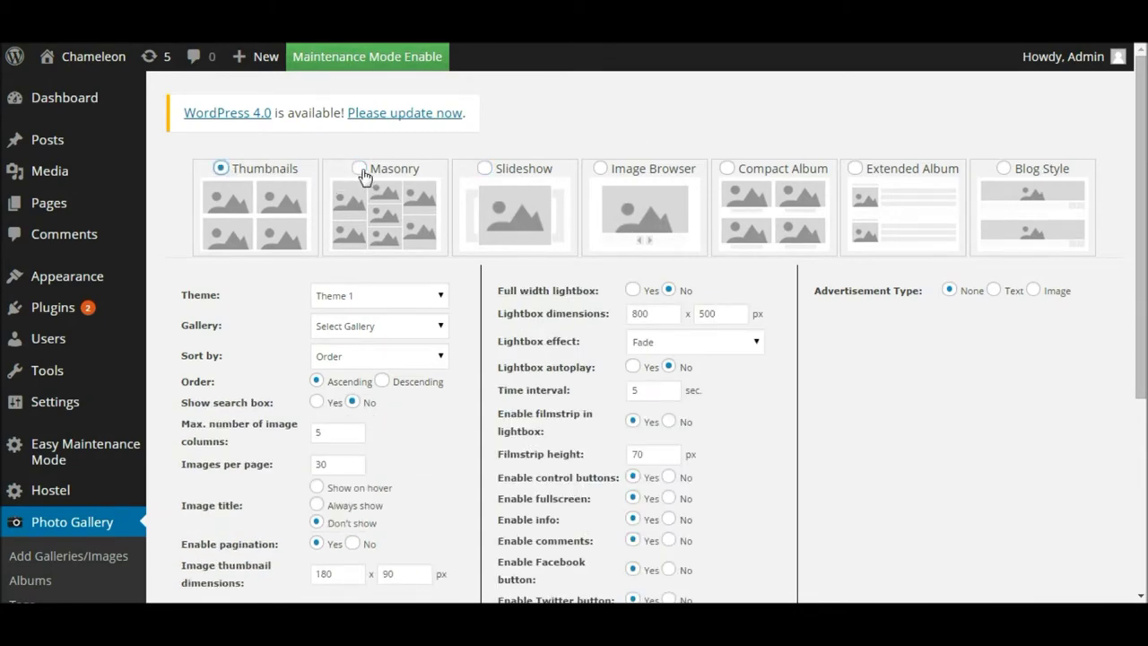
left_click(359, 169)
scroll(412, 246, "down", 1)
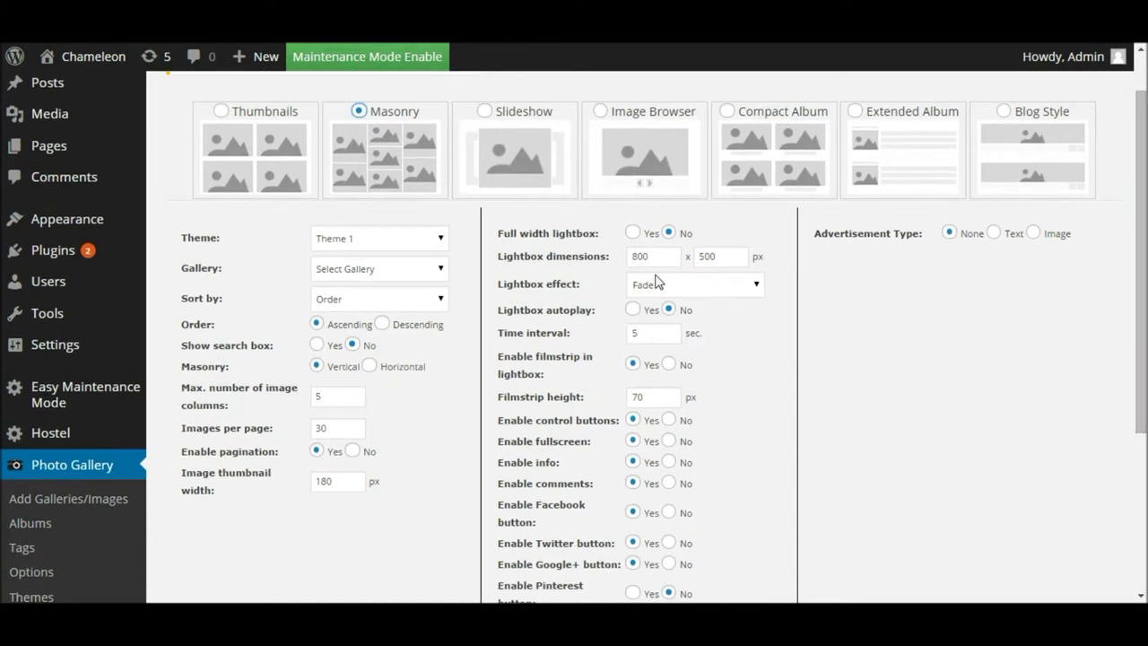
left_click(485, 112)
left_click(599, 113)
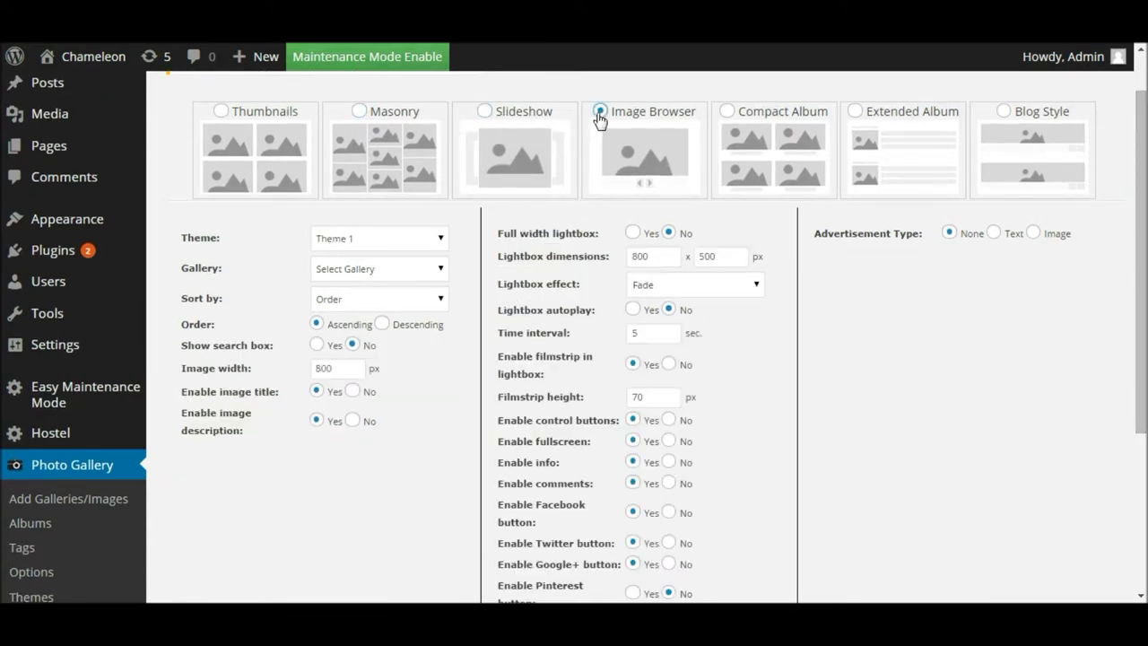
Set the shortcode to the Slideshow view with Theme 1 and the Generic Images gallery
left_click(725, 113)
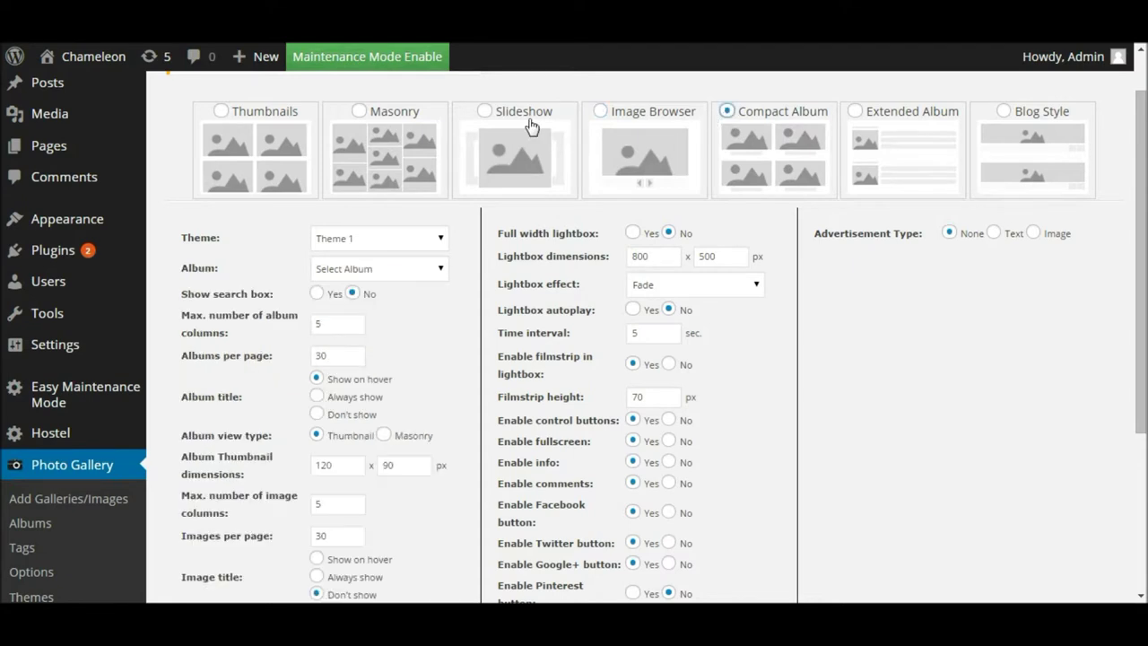
left_click(485, 112)
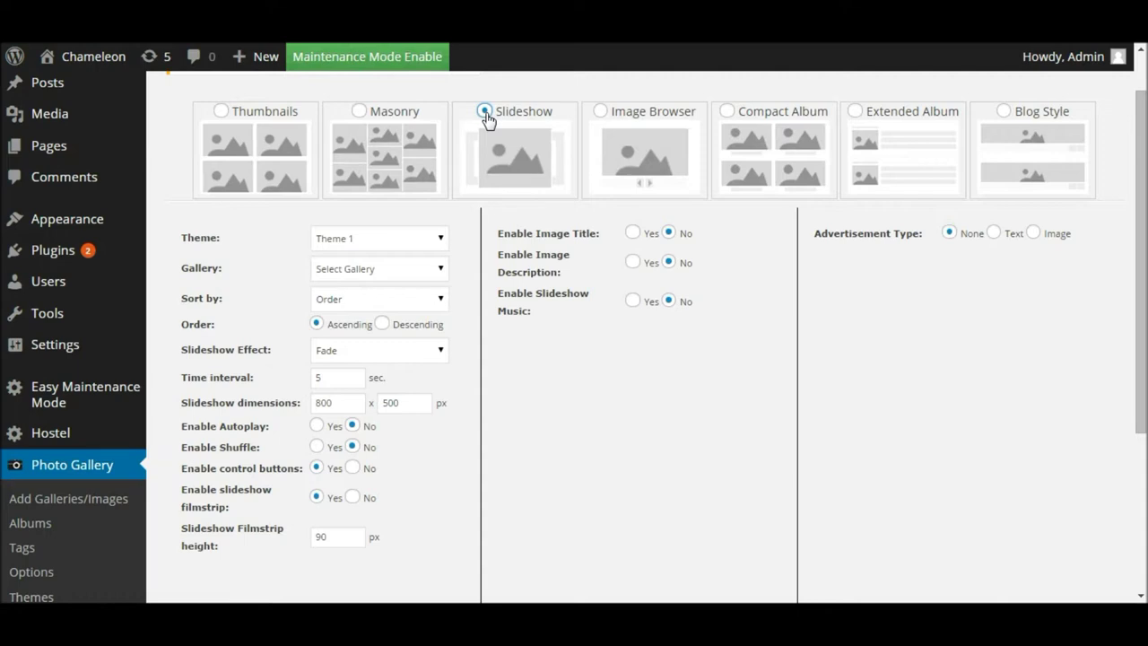
left_click(362, 240)
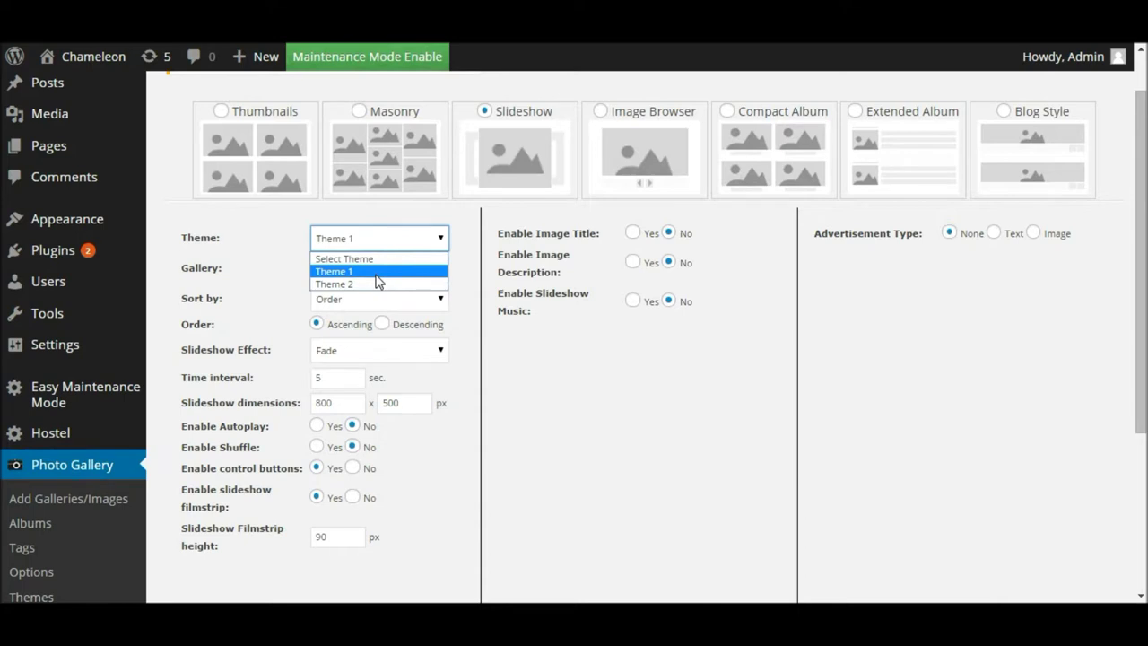
left_click(377, 278)
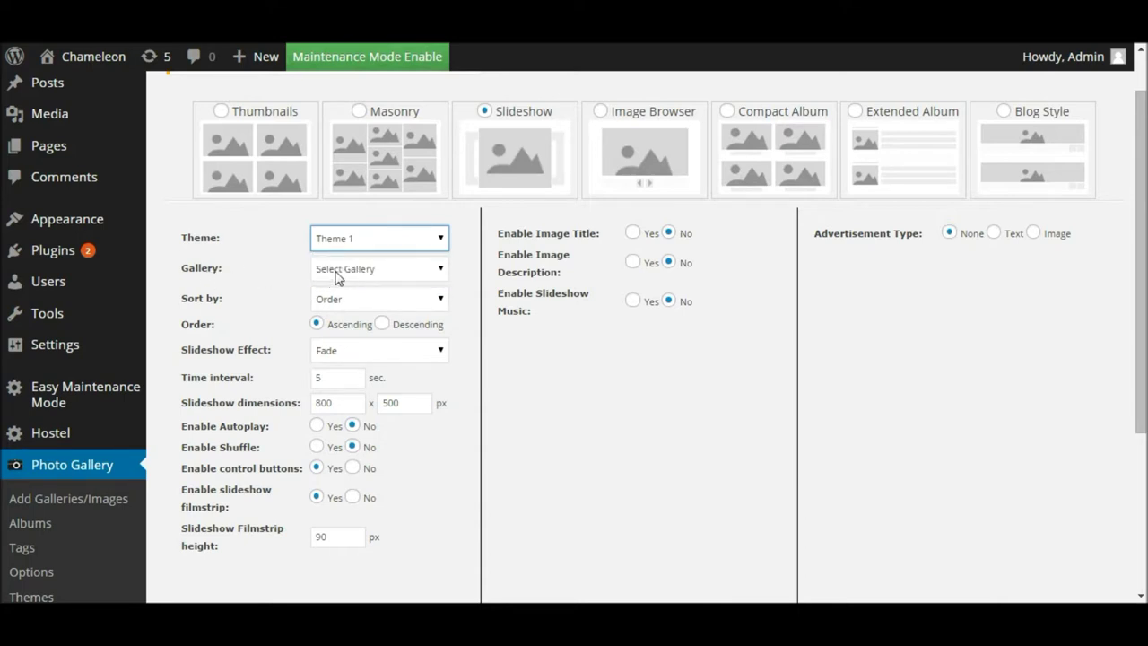
left_click(402, 274)
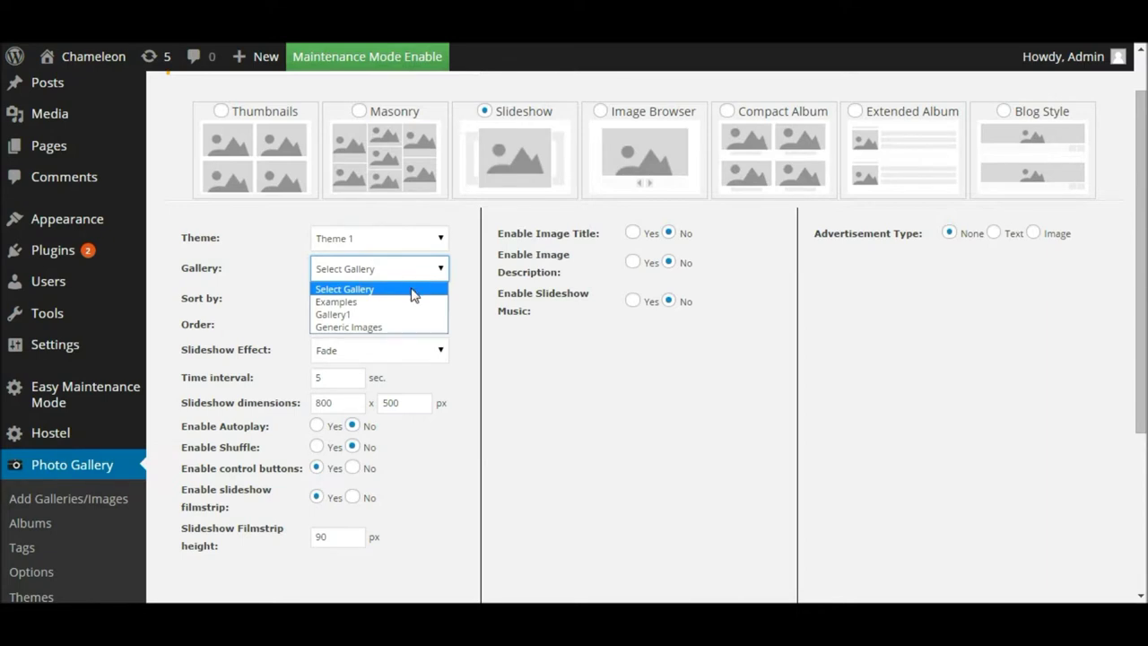
left_click(358, 327)
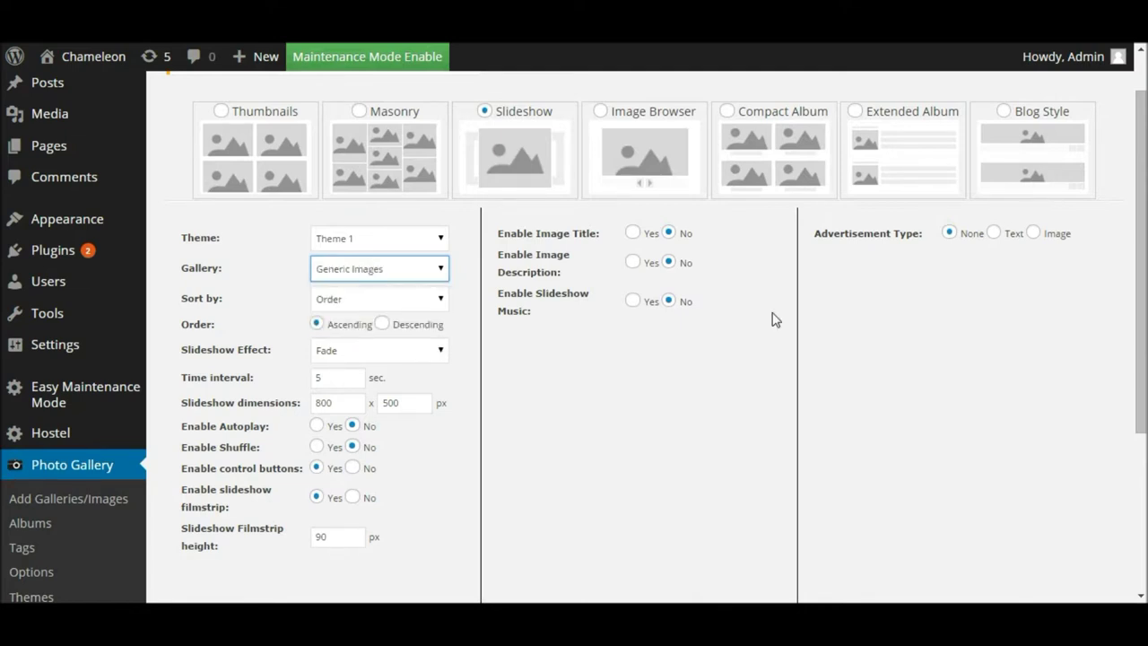
Enable autoplay for the slideshow with a time interval of 5 seconds
left_click_drag(1142, 201, 1145, 254)
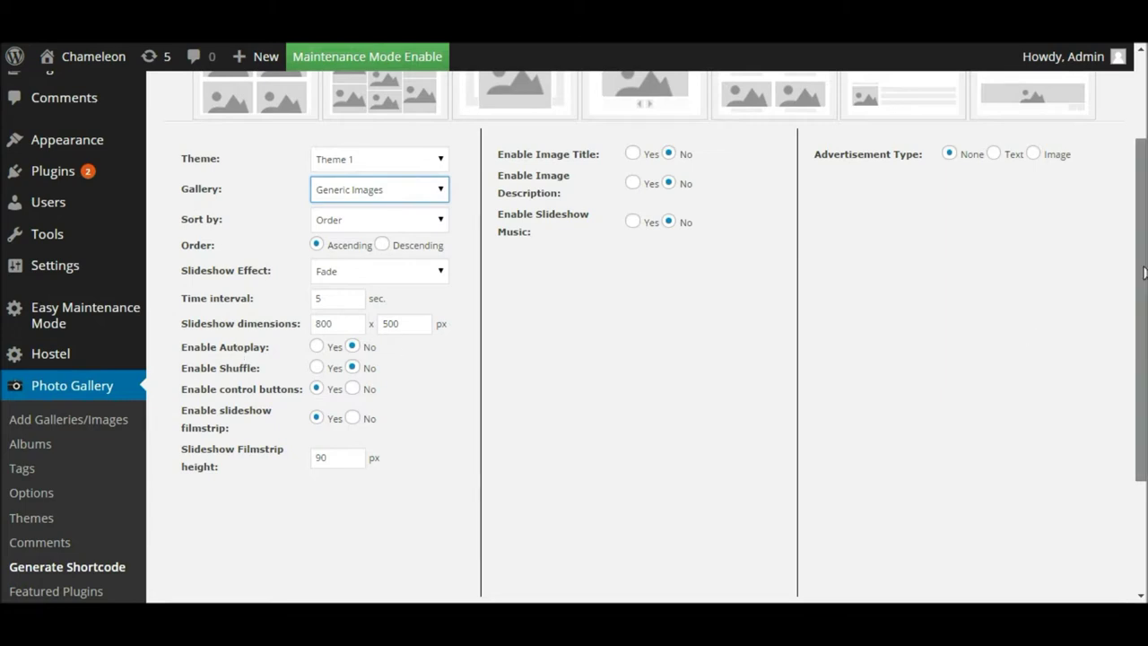
scroll(1141, 314, "up", 1)
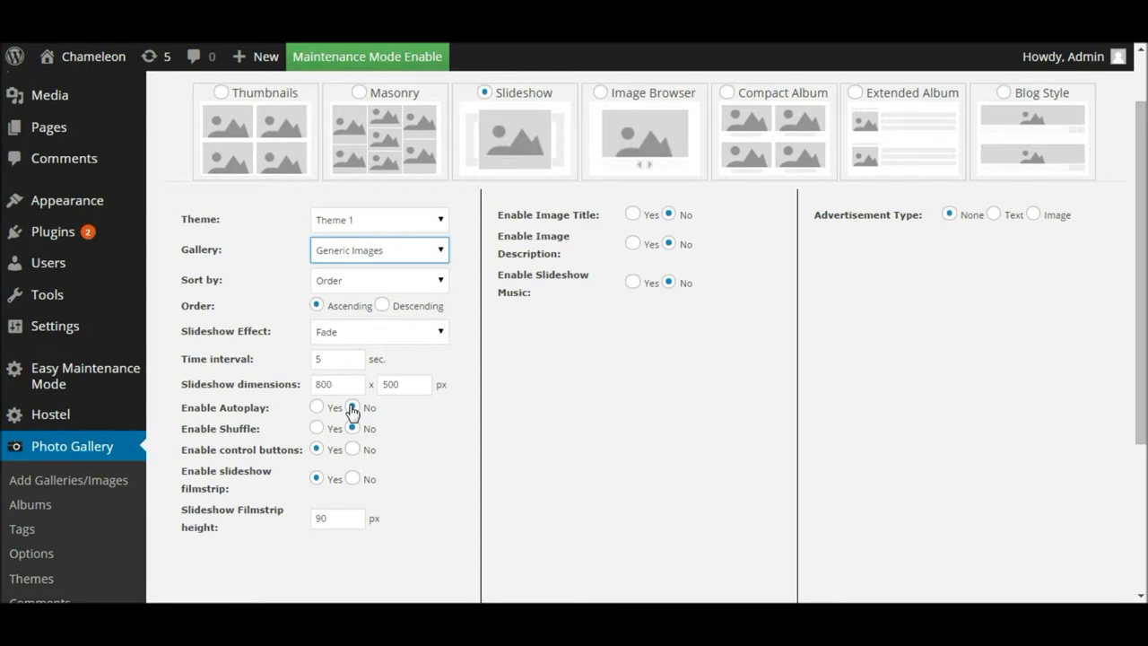
left_click(318, 408)
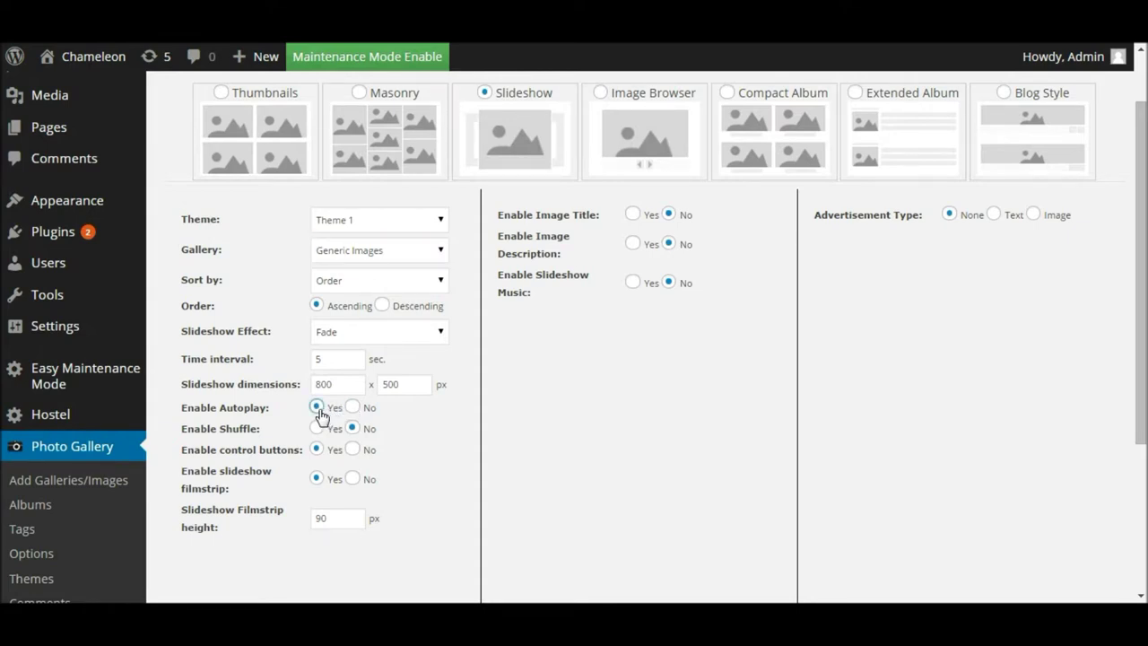
left_click(329, 359)
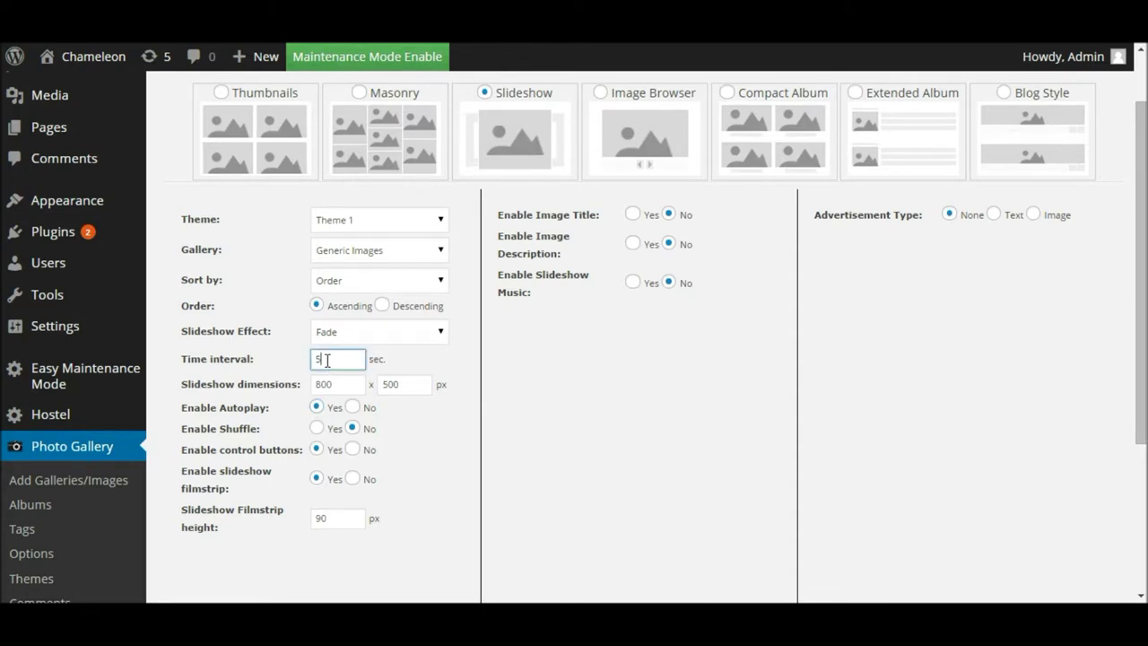
left_click_drag(329, 359, 308, 360)
type("1")
double_click(318, 358)
left_click_drag(348, 362, 303, 359)
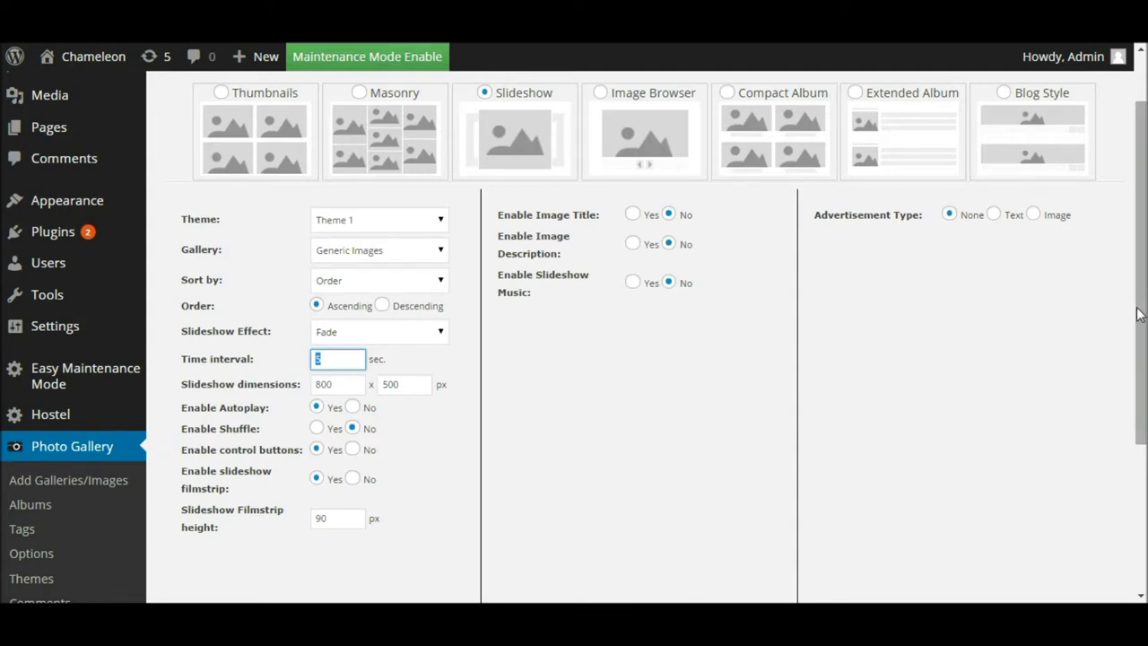
left_click(338, 359)
Set the slideshow's control buttons option to Yes
left_click_drag(1144, 285, 1144, 324)
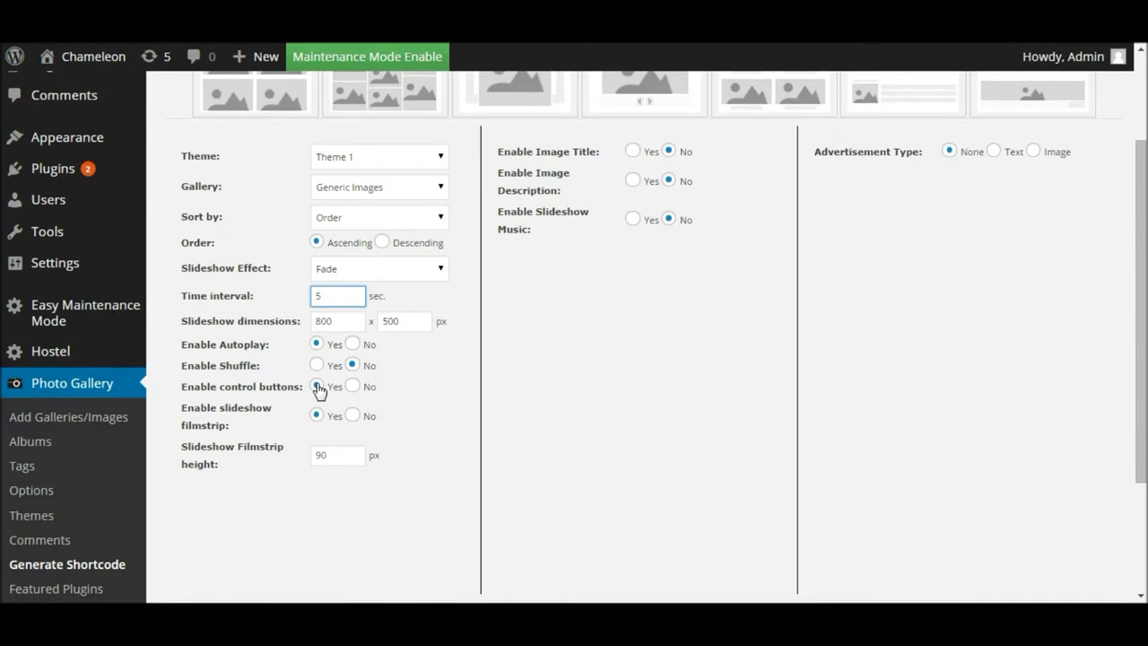
left_click(318, 386)
left_click(333, 386)
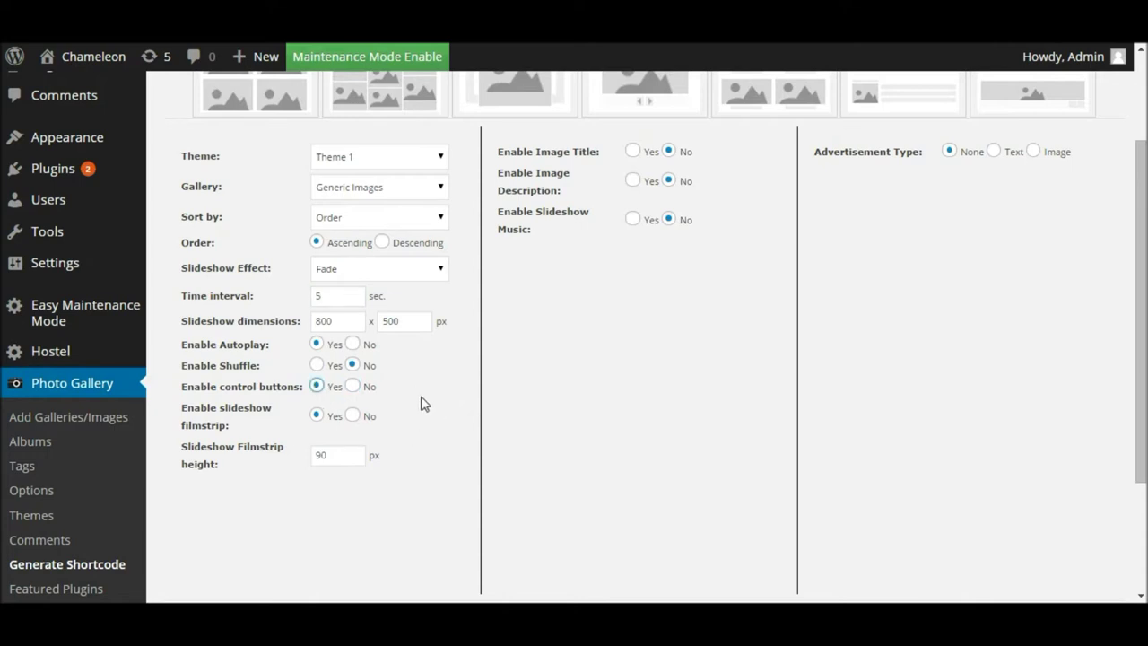
View the Lumin site's slideshow examples with and without filmstrip for comparison
left_click(217, 420)
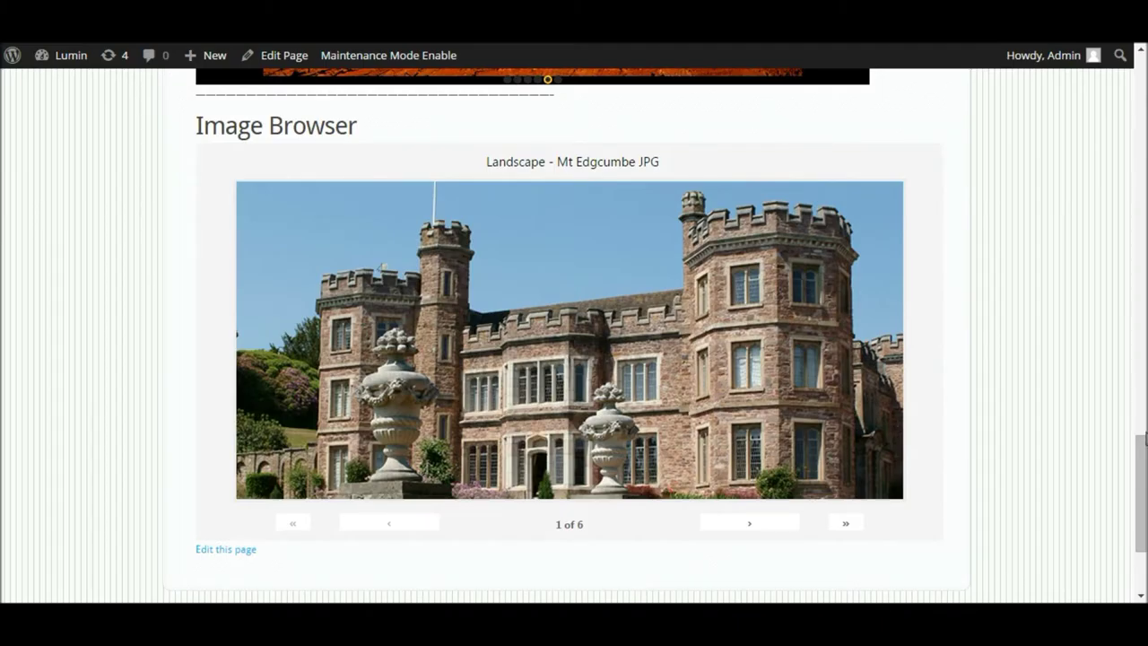
left_click_drag(1145, 437, 1144, 260)
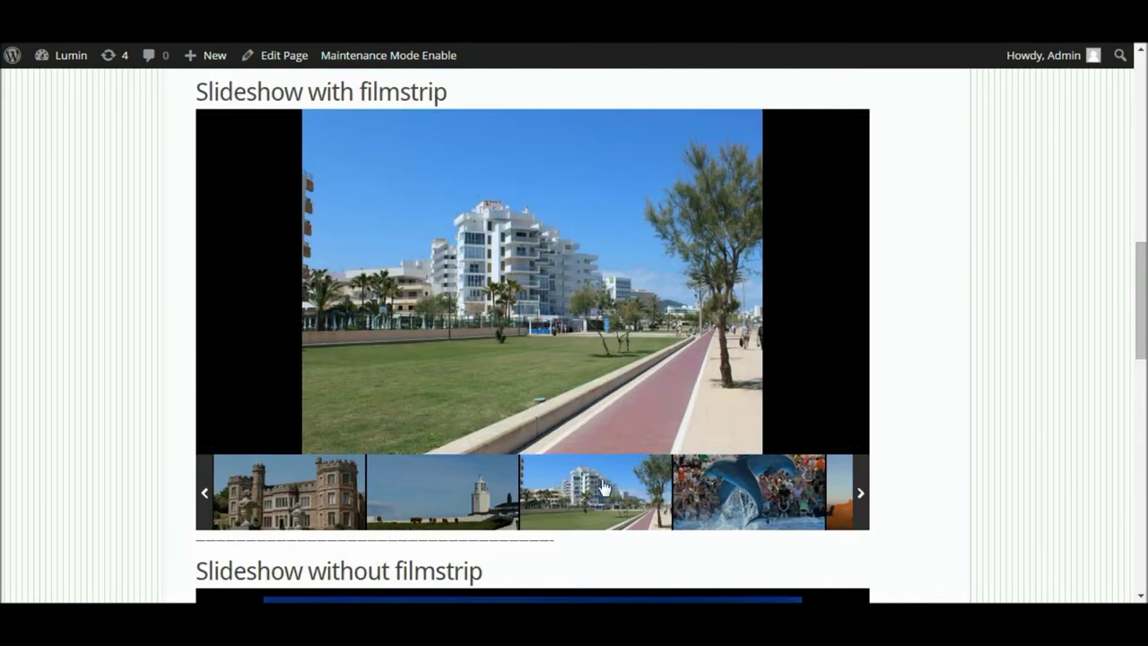
left_click_drag(1141, 269, 1142, 359)
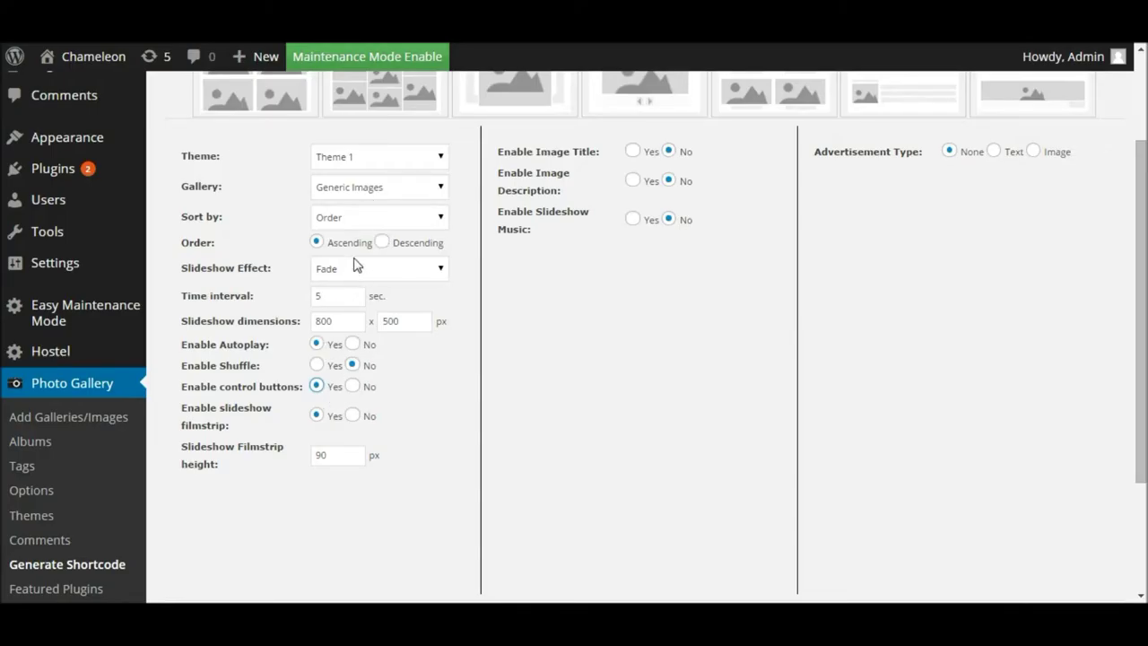
Set the slideshow shortcode's theme to Theme 2 and its filmstrip height to 90 px
left_click(364, 158)
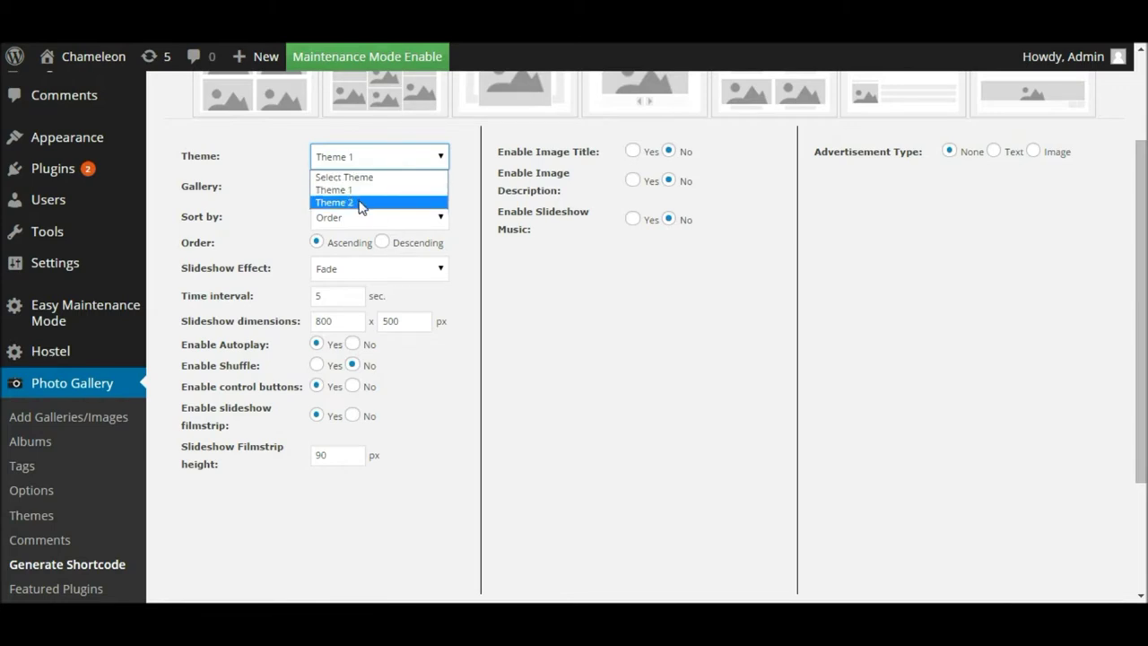
left_click(415, 403)
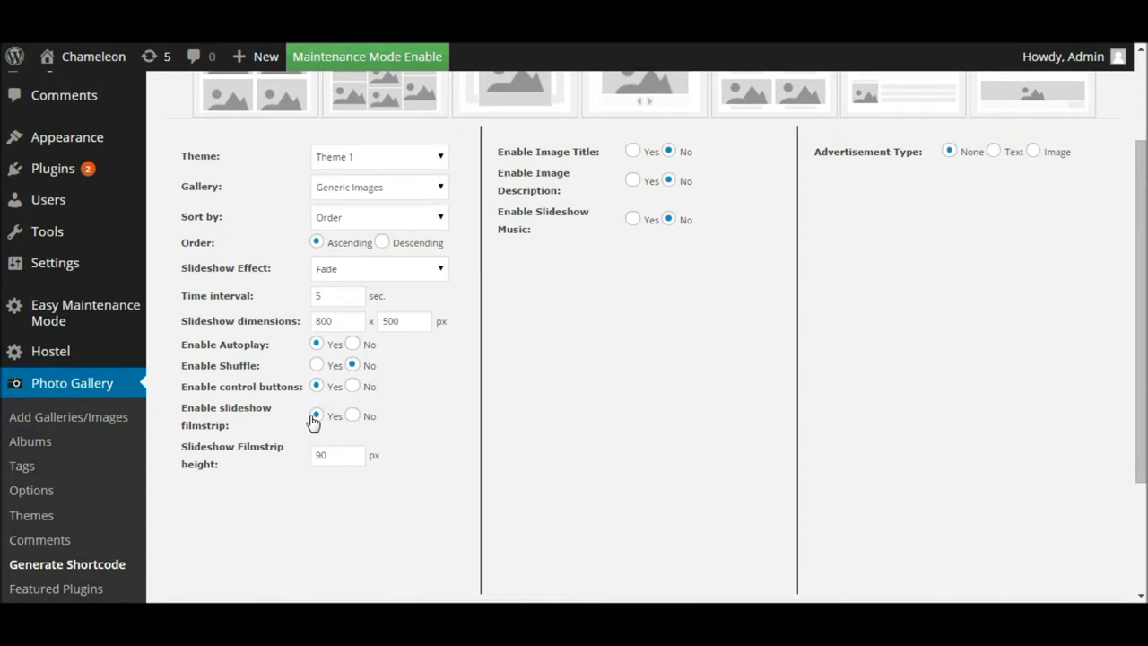
left_click(375, 158)
left_click(360, 203)
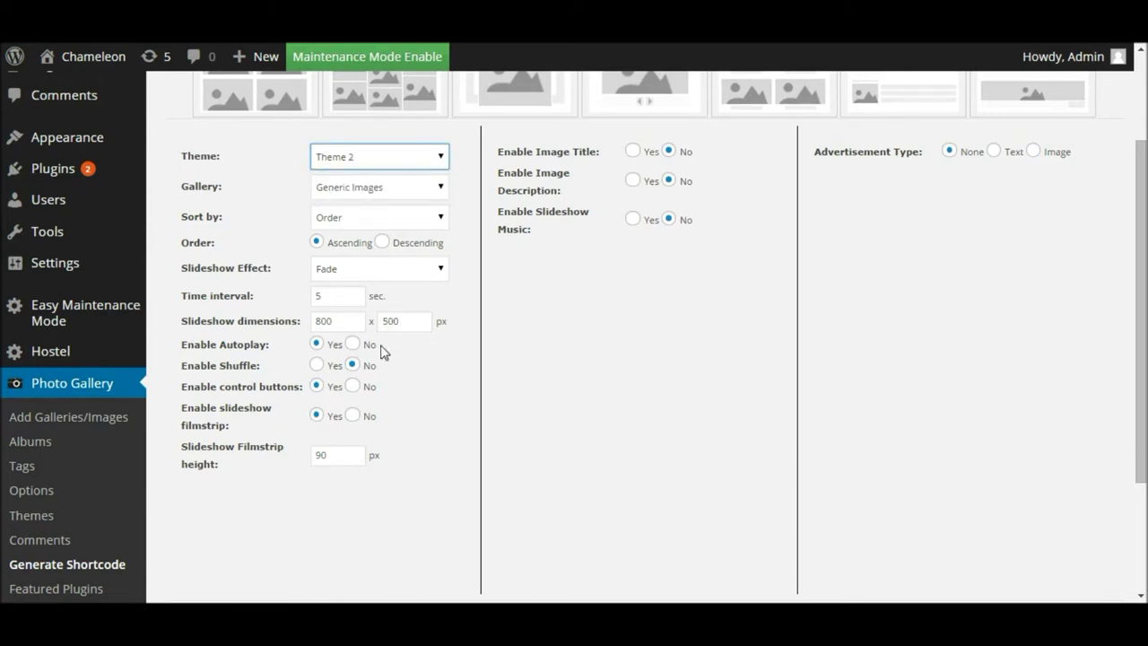
left_click_drag(334, 453, 312, 455)
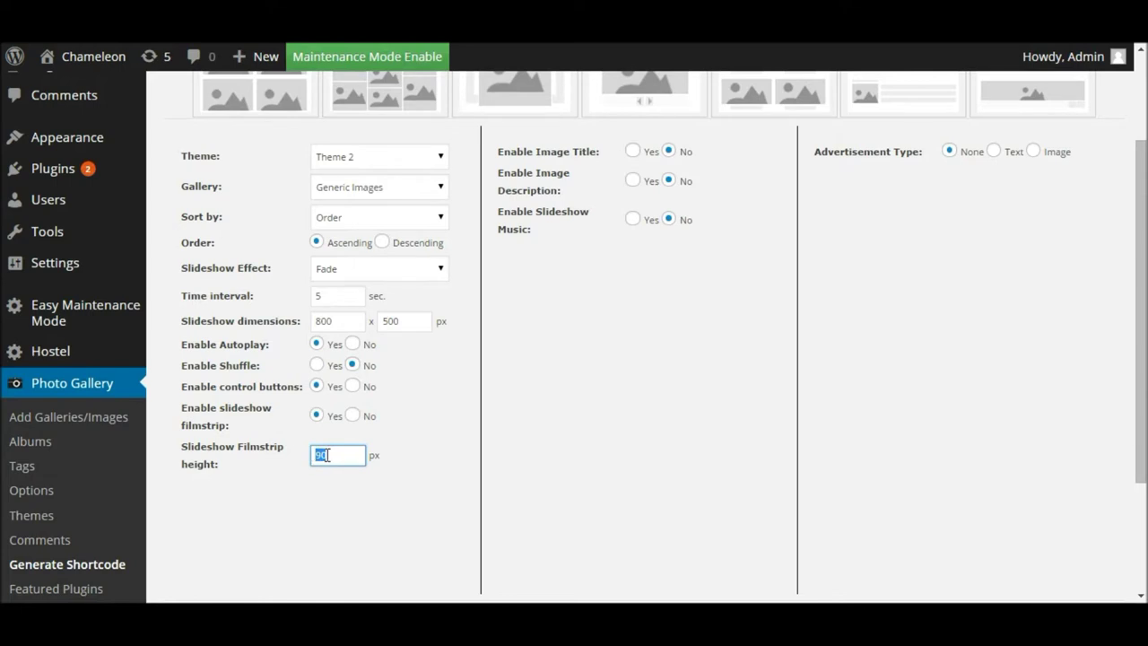
left_click(350, 458)
double_click(345, 457)
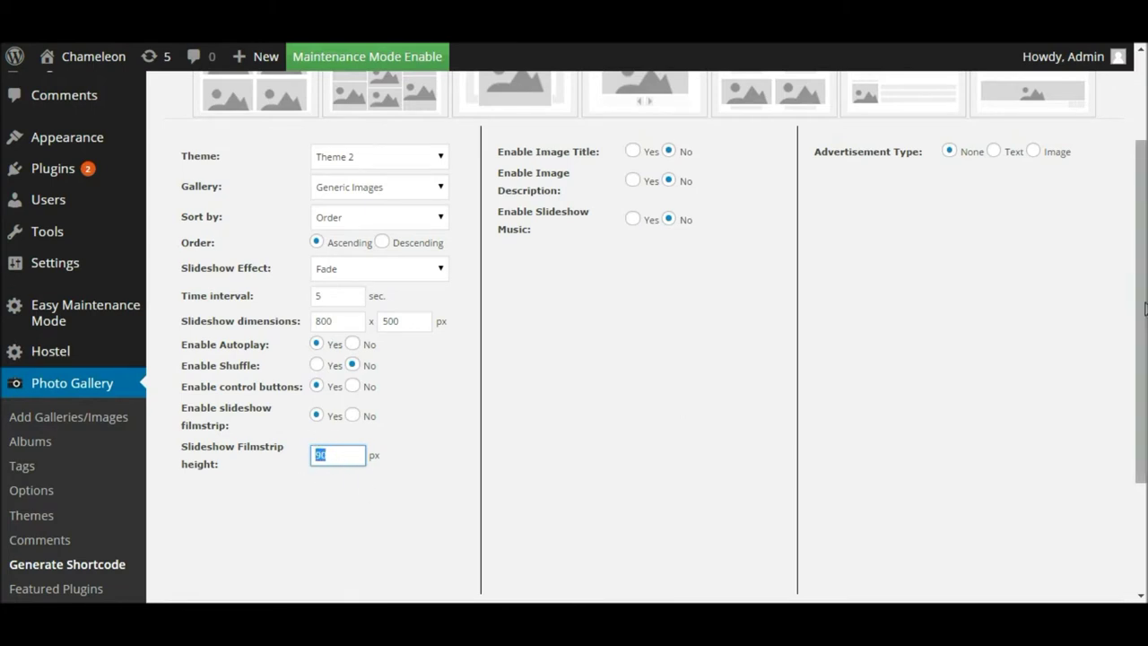
scroll(1143, 316, "up", 1)
left_click(344, 478)
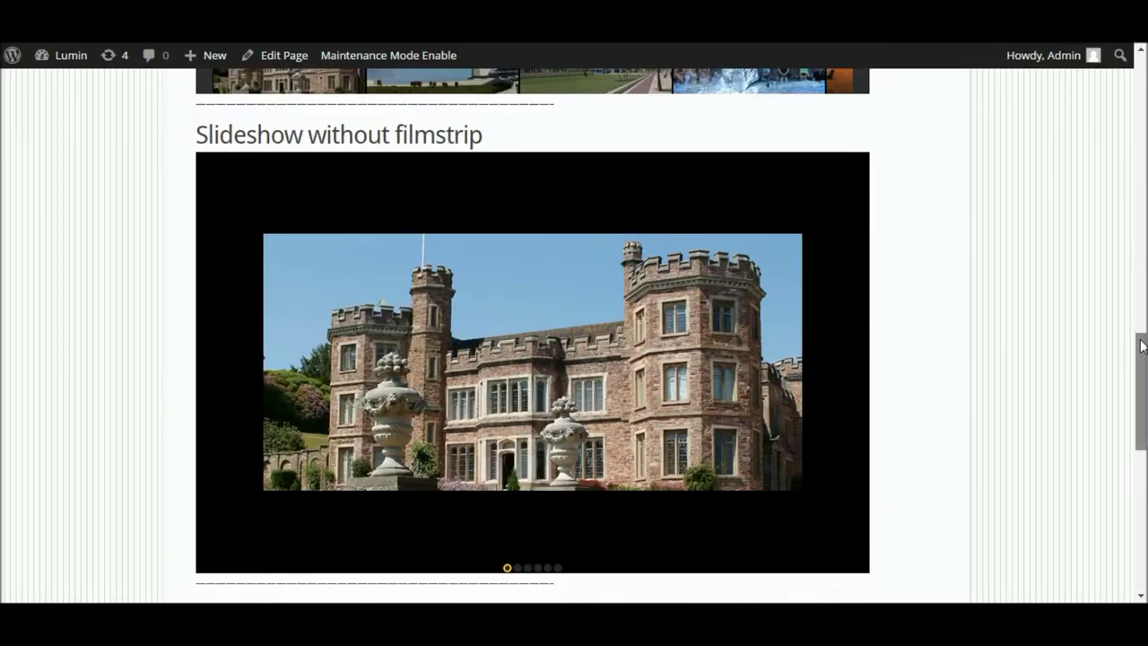
Generate the gallery shortcode from the chosen slideshow settings
scroll(1140, 332, "up", 3)
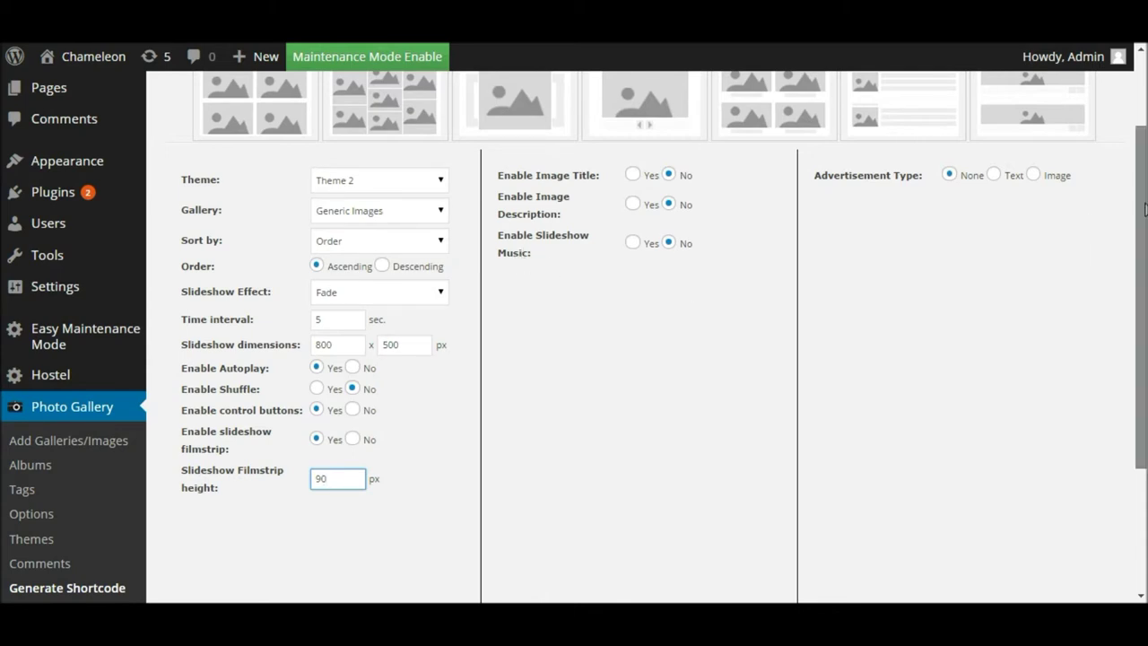
scroll(1141, 170, "up", 1)
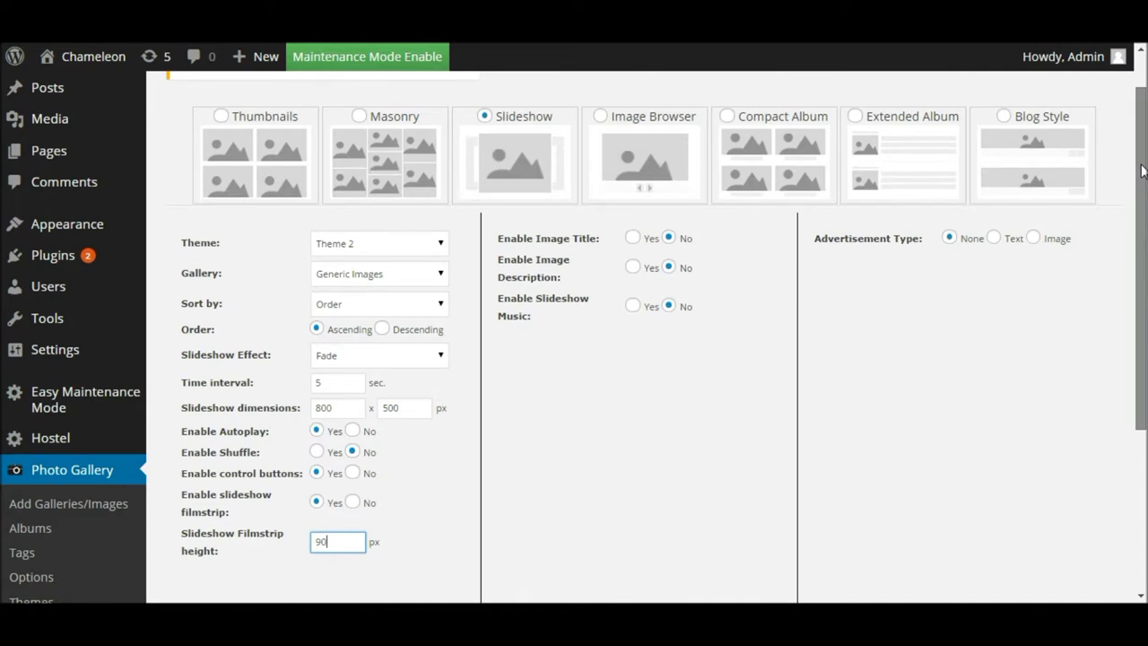
left_click_drag(1142, 170, 1120, 351)
left_click(203, 448)
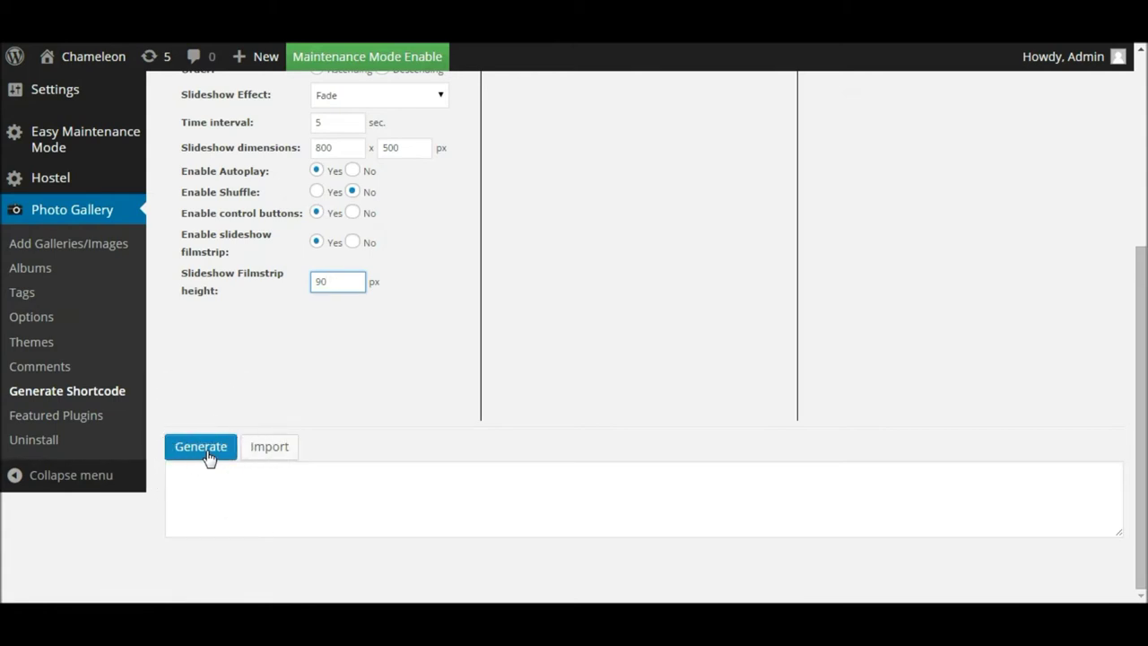
left_click(205, 448)
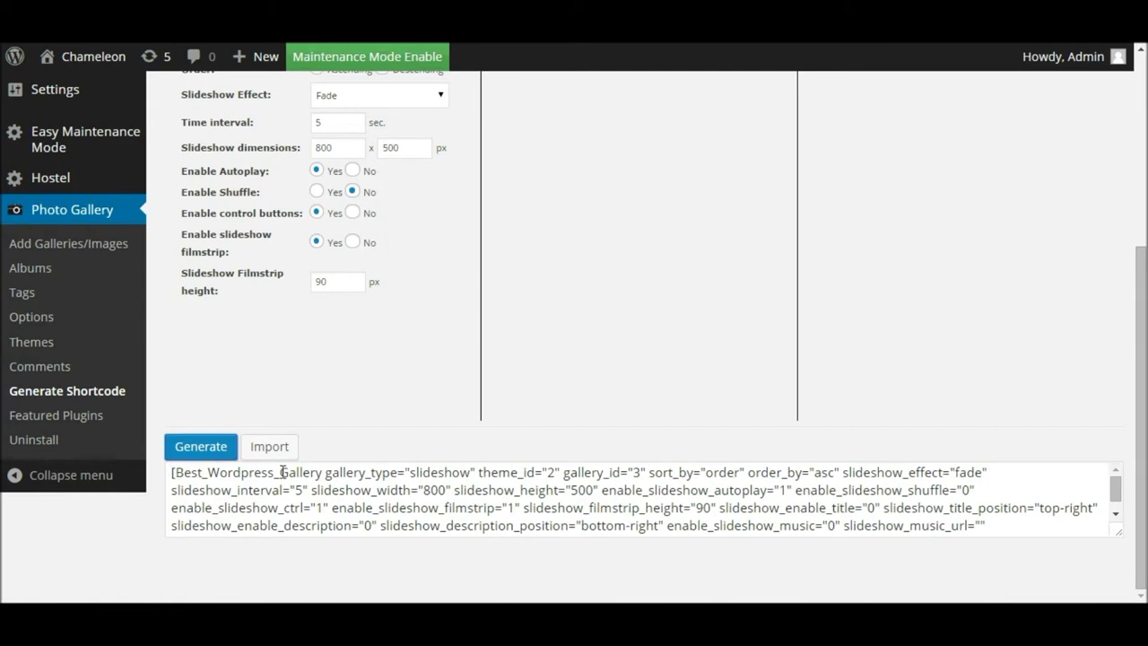
Select the entire generated slideshow shortcode and copy it
left_click(172, 472)
left_click_drag(171, 471, 1032, 545)
left_click(492, 508)
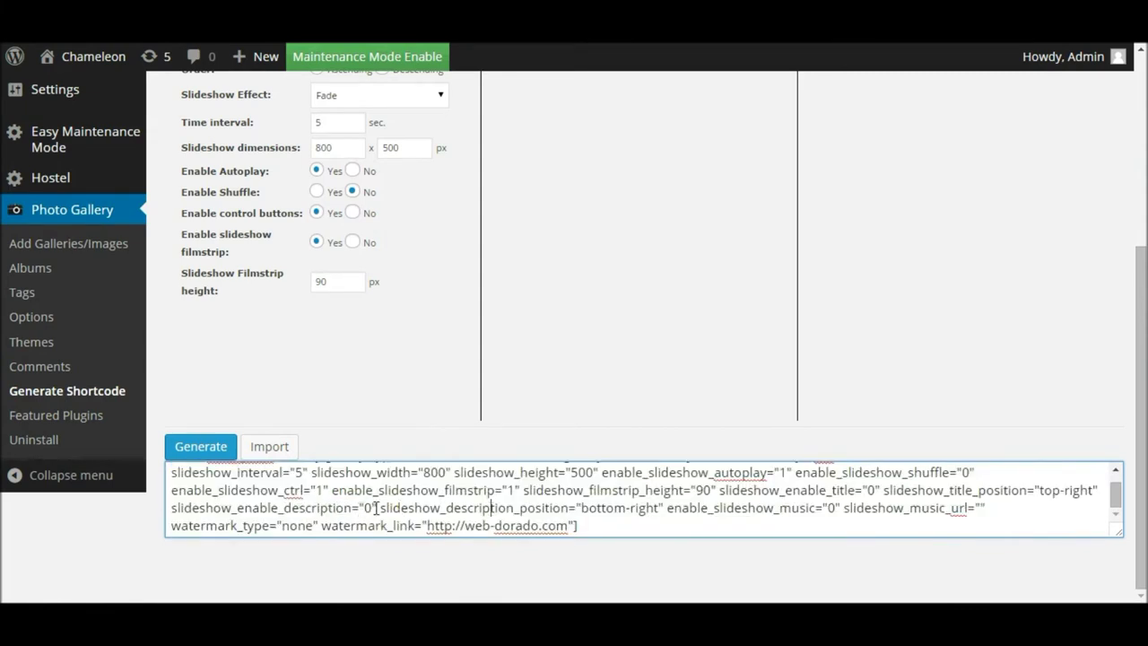
scroll(376, 509, "up", 1)
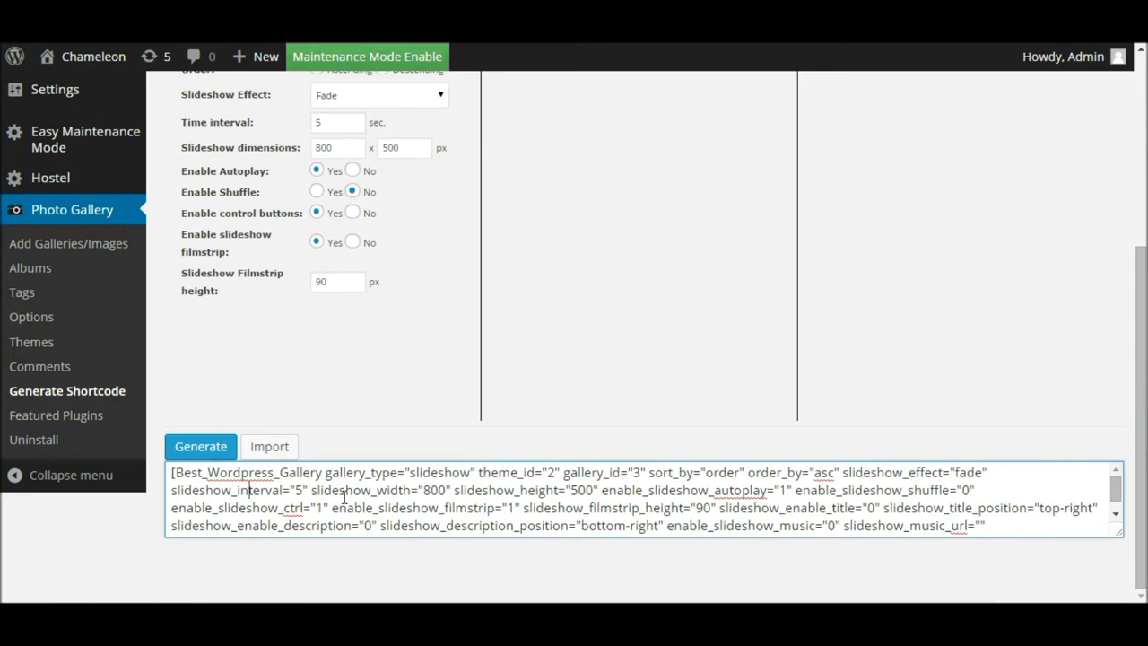
key("ctrl+a")
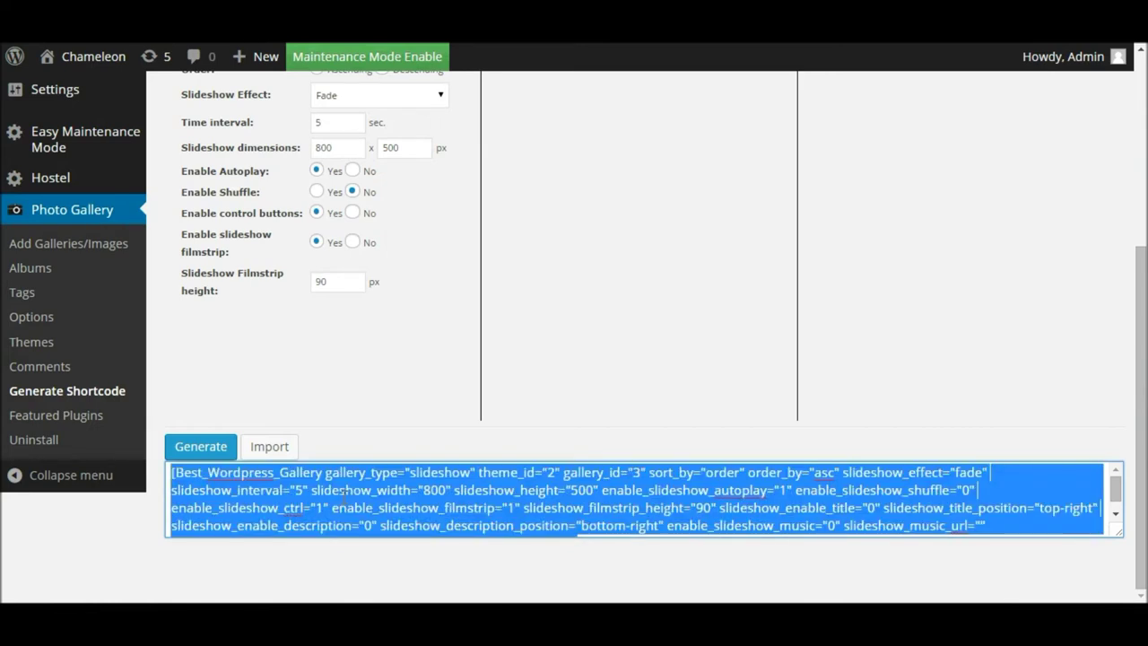
right_click(332, 489)
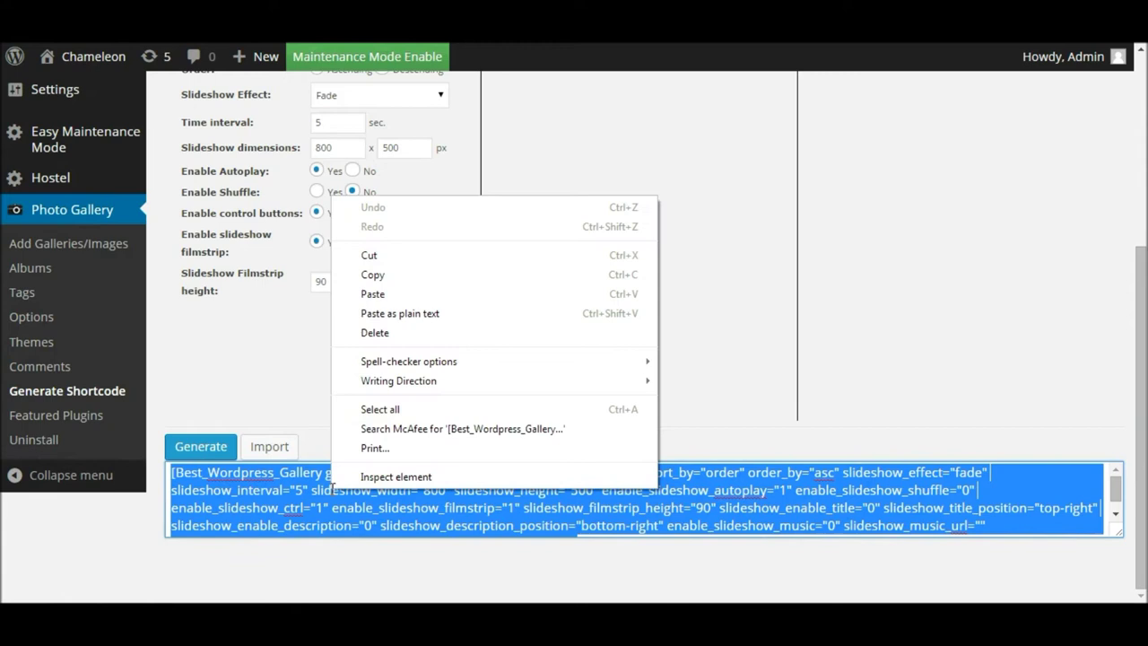
left_click(377, 275)
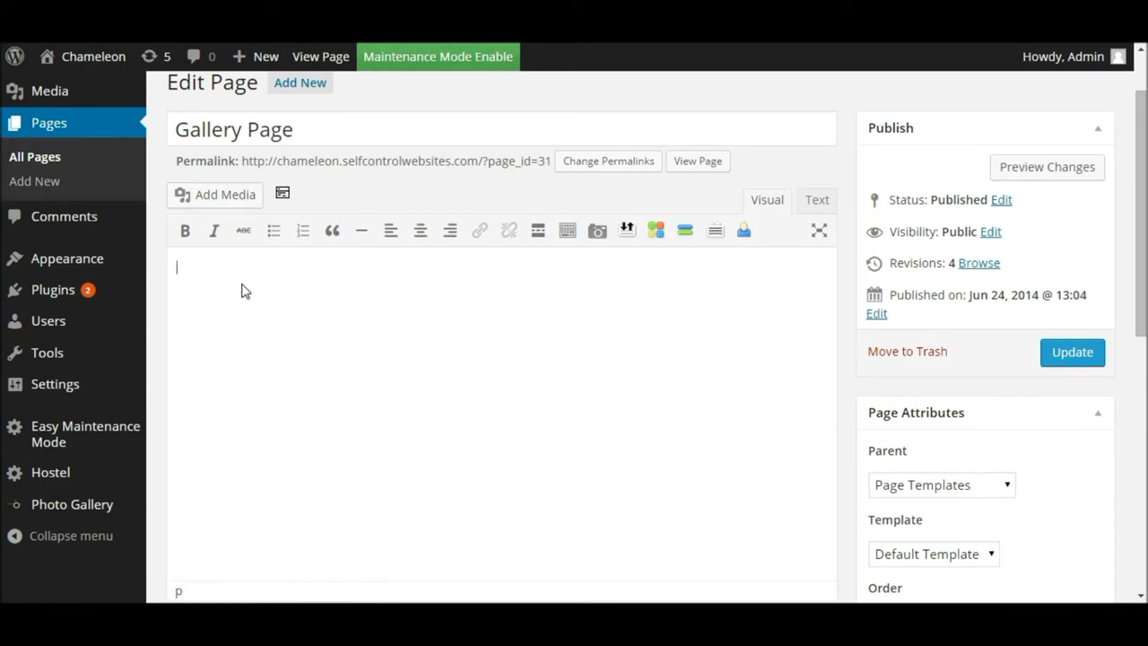
Update the Gallery Page with the copied slideshow shortcode pasted as its content, and view the page on the site
right_click(210, 274)
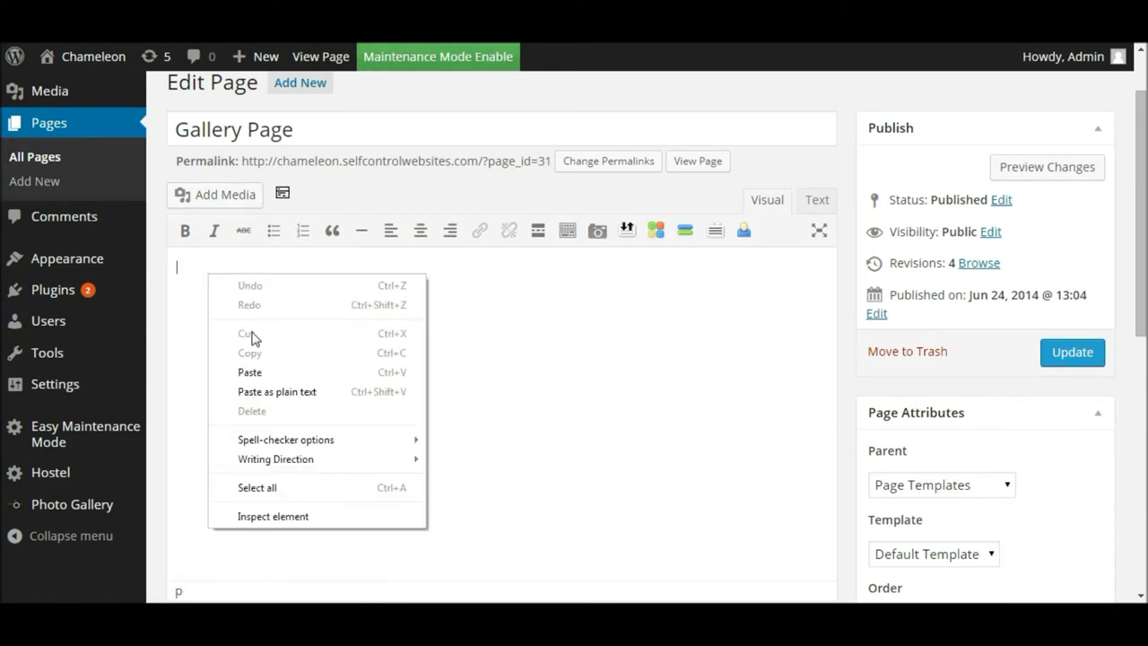
left_click(258, 373)
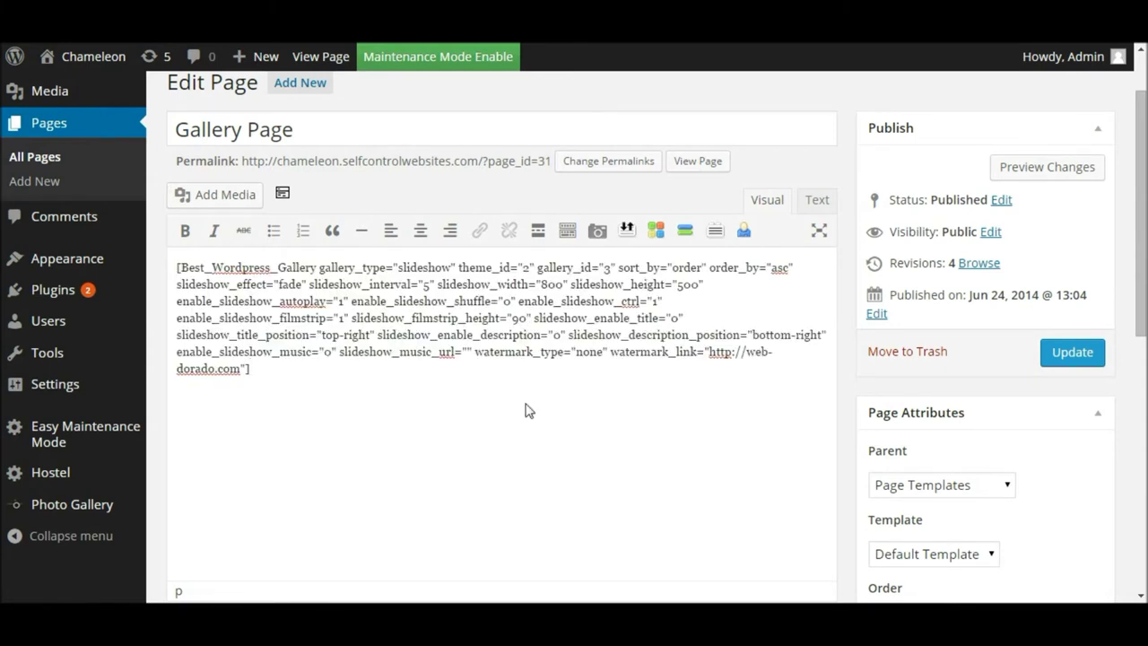
left_click(1064, 357)
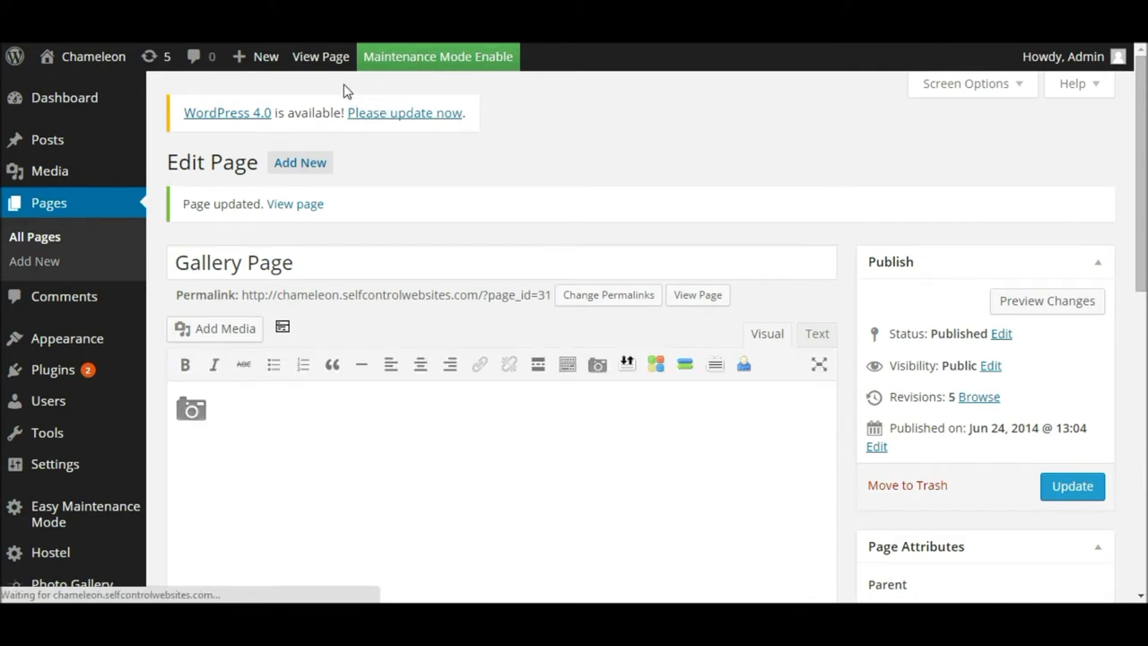
left_click(319, 59)
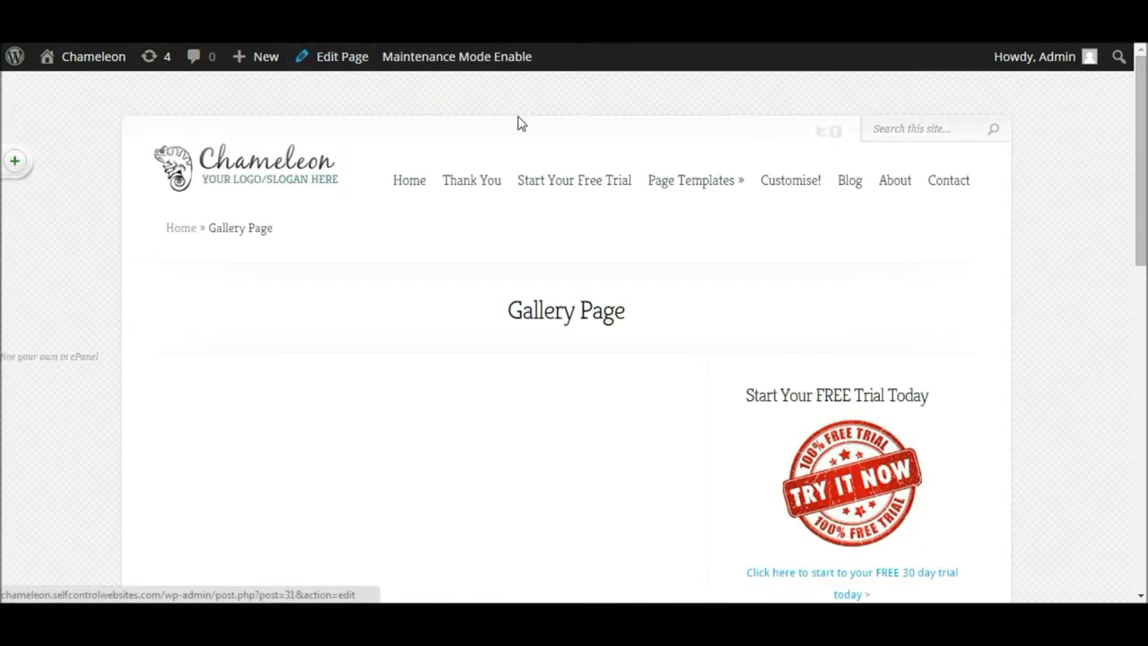
Disable the slideshow filmstrip in the Photo Gallery shortcode settings and generate the shortcode again
left_click_drag(1139, 142, 1107, 203)
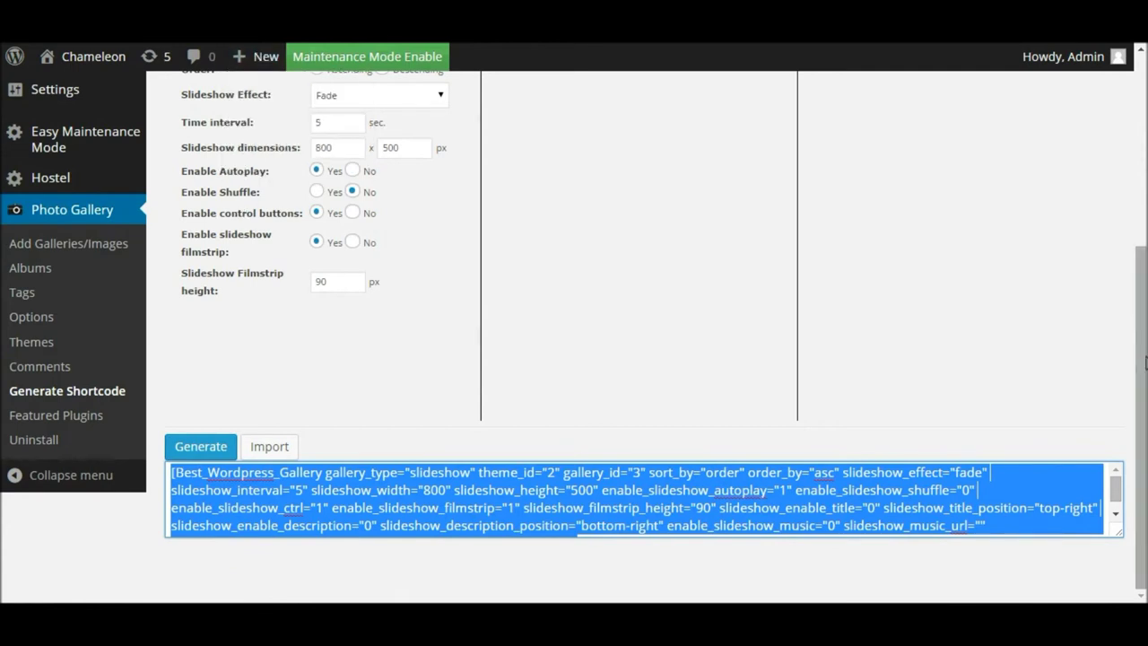
scroll(574, 332, "up", 1)
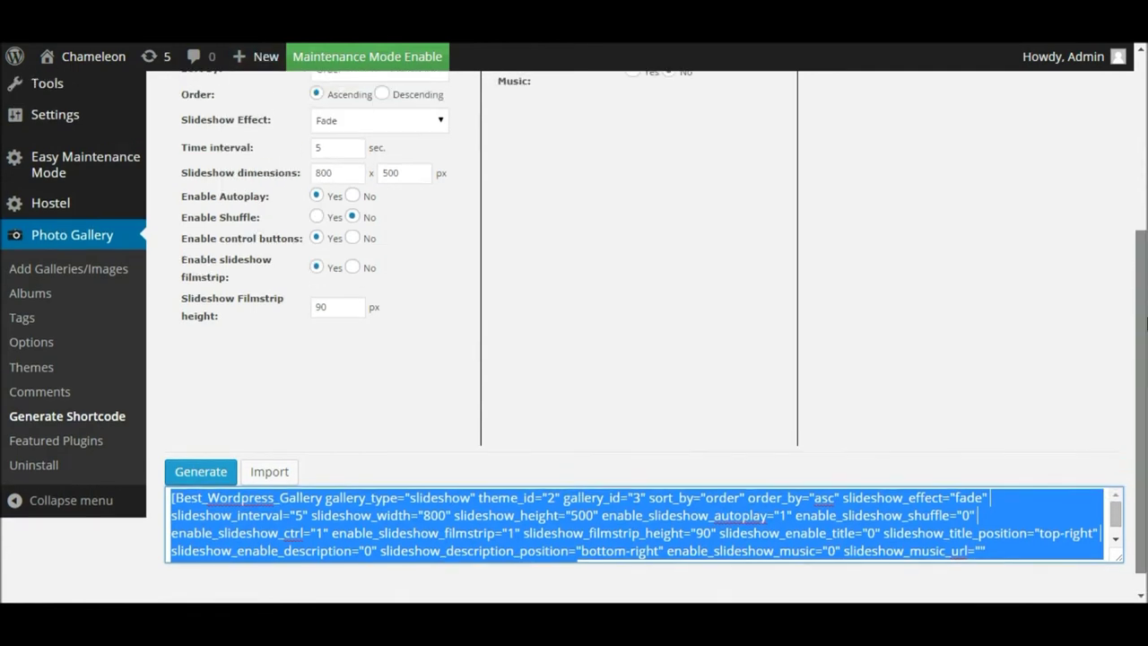
scroll(1129, 242, "up", 3)
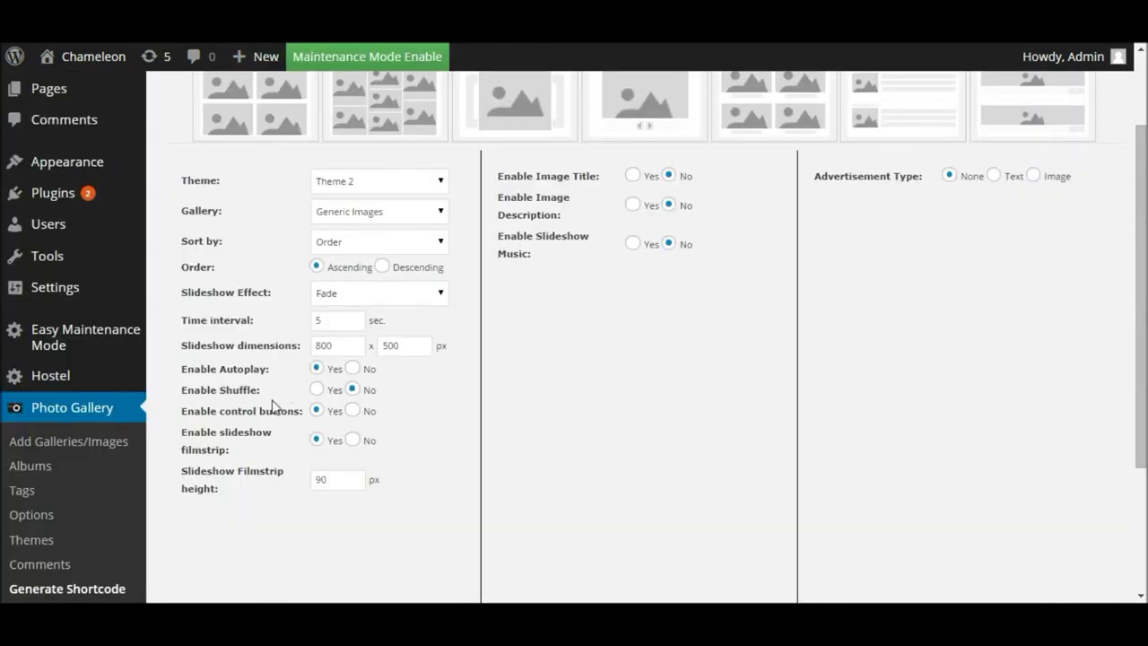
left_click(354, 440)
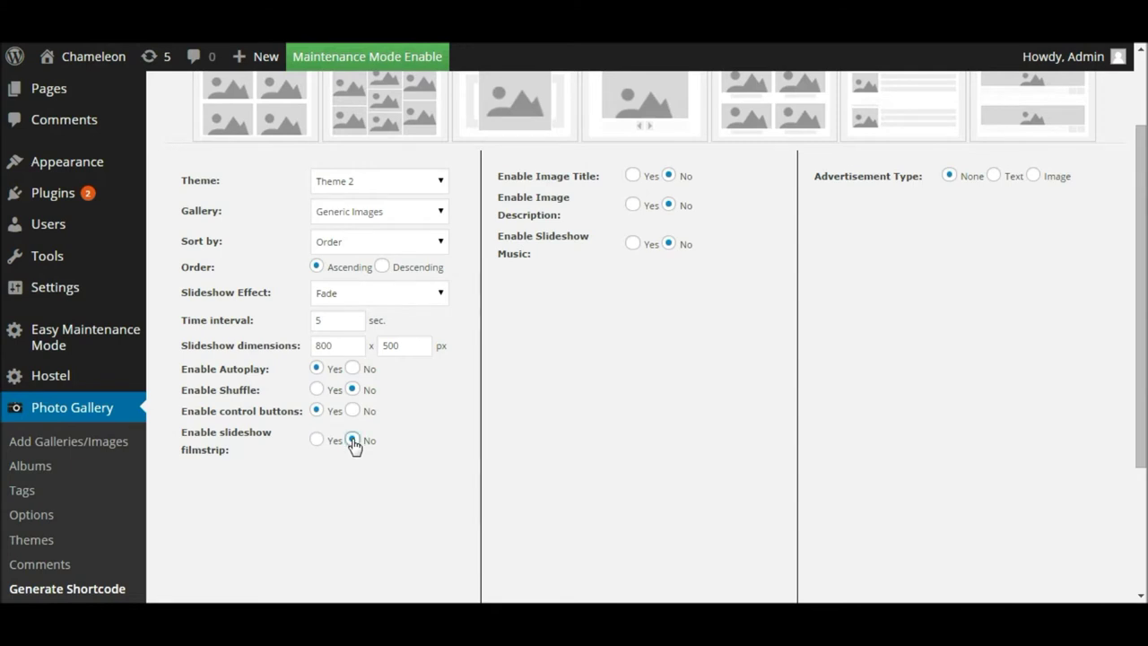
left_click_drag(1143, 297, 1122, 408)
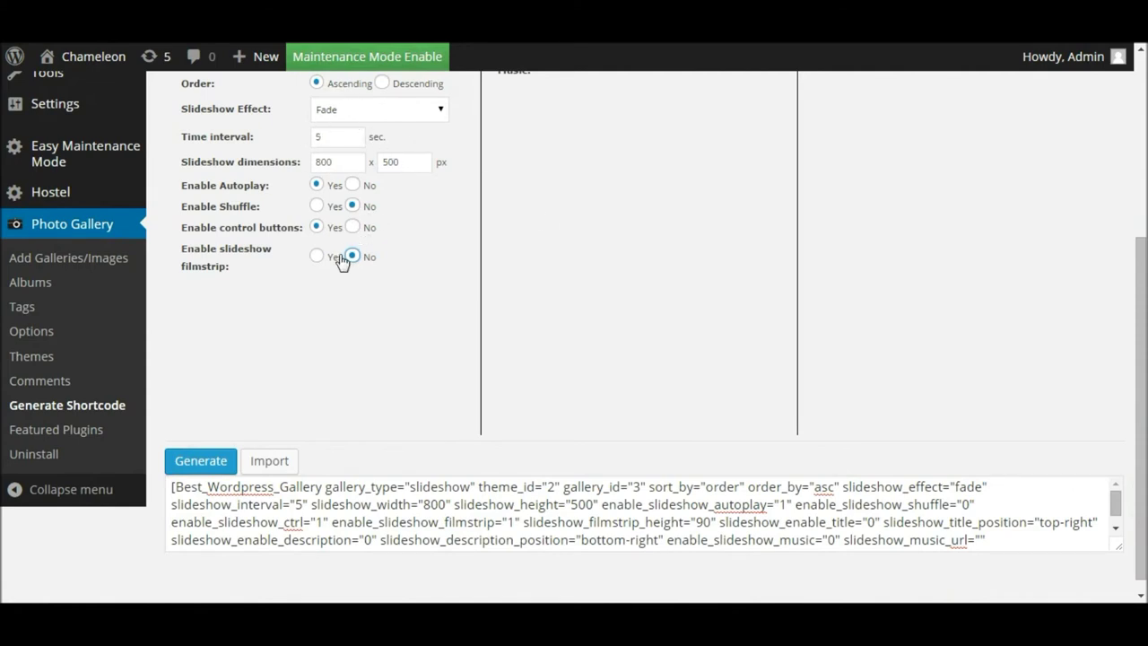
left_click(192, 463)
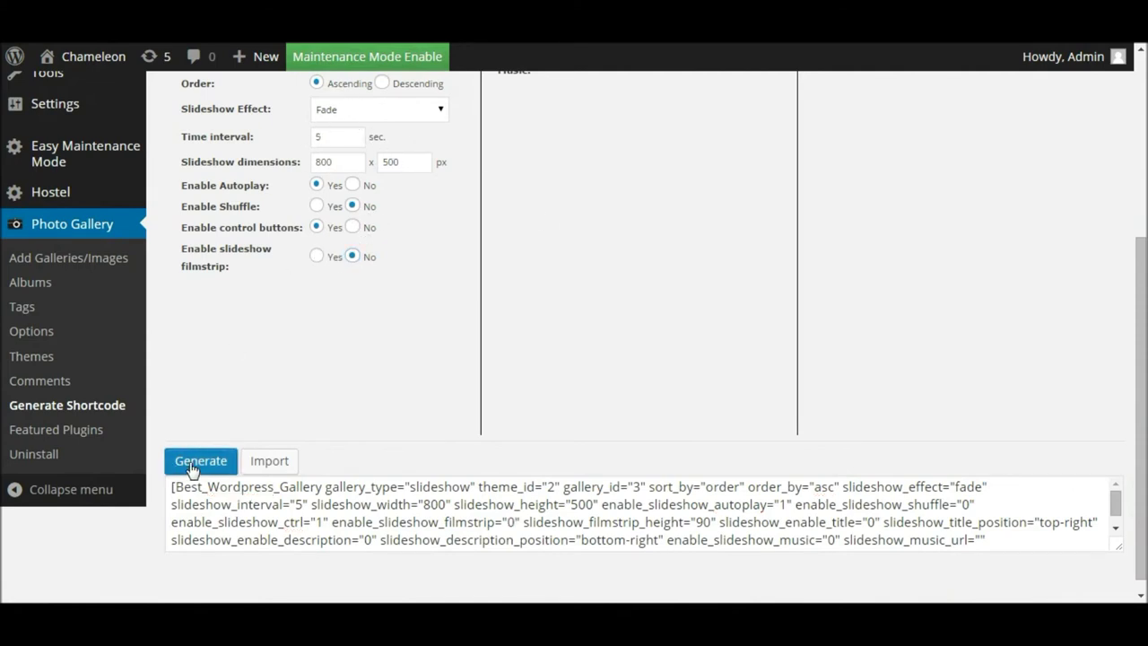
Copy the entire regenerated slideshow shortcode
left_click(231, 503)
key("ctrl+a")
key("ctrl+c")
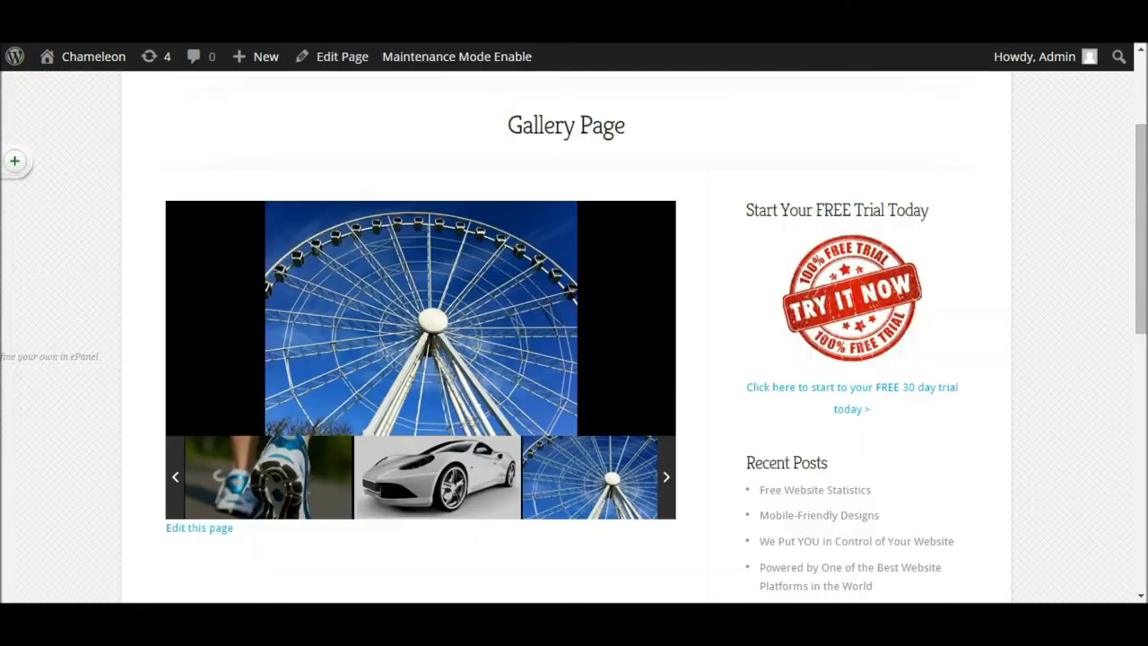
Open the Gallery Page for editing and replace its existing gallery placeholder with the copied shortcode
left_click(337, 58)
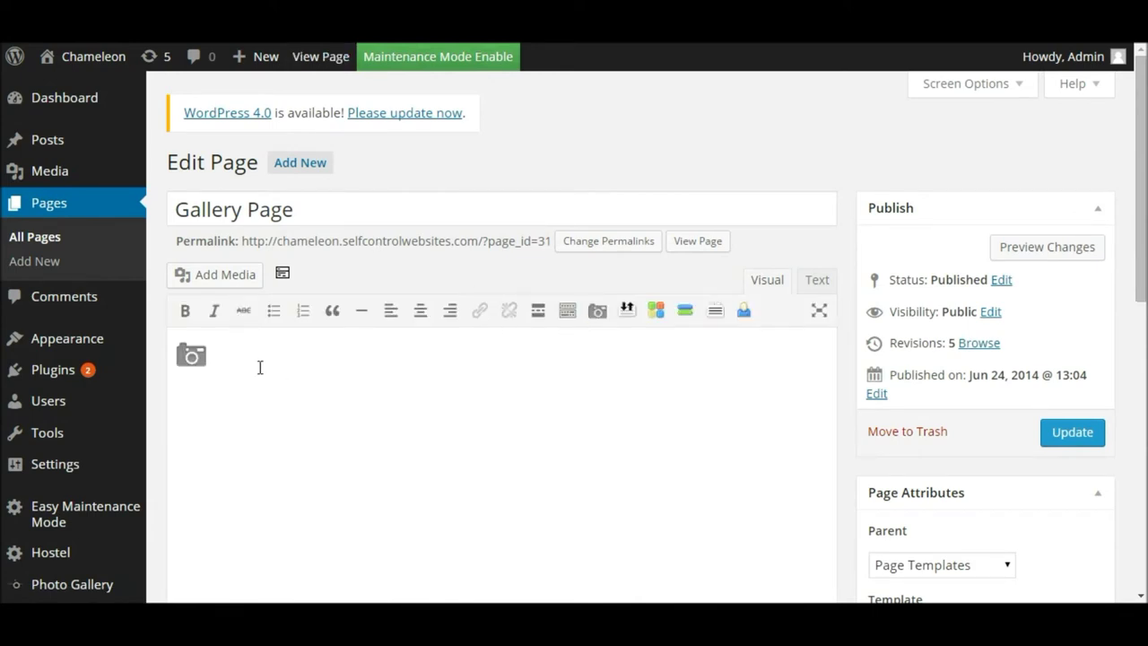
left_click(166, 357)
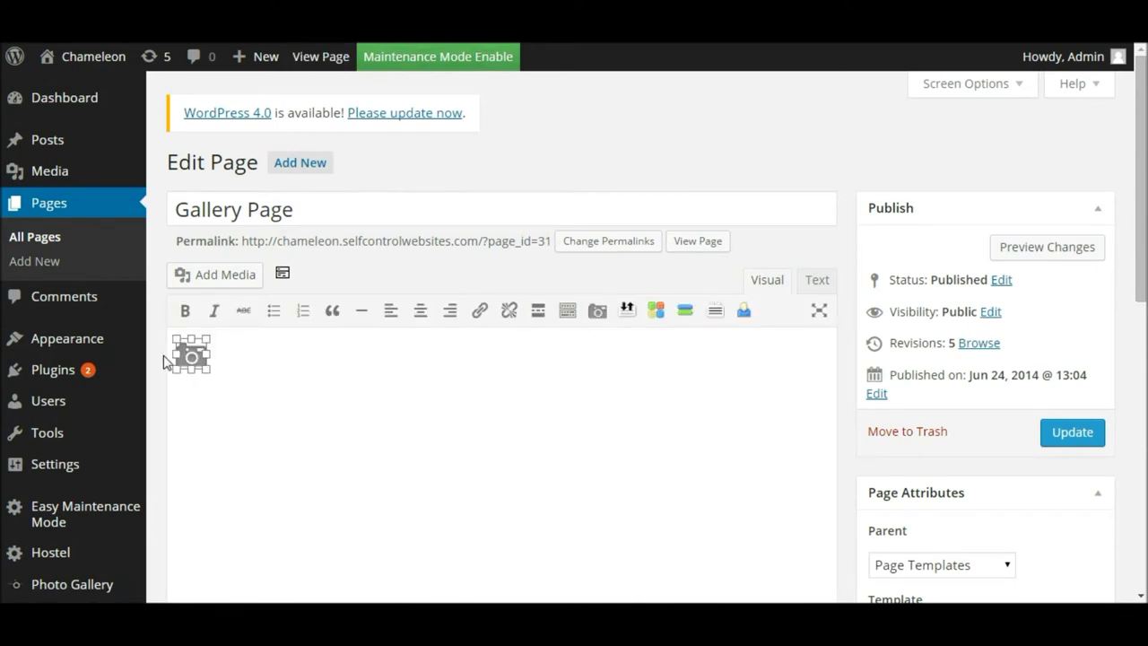
key("Delete")
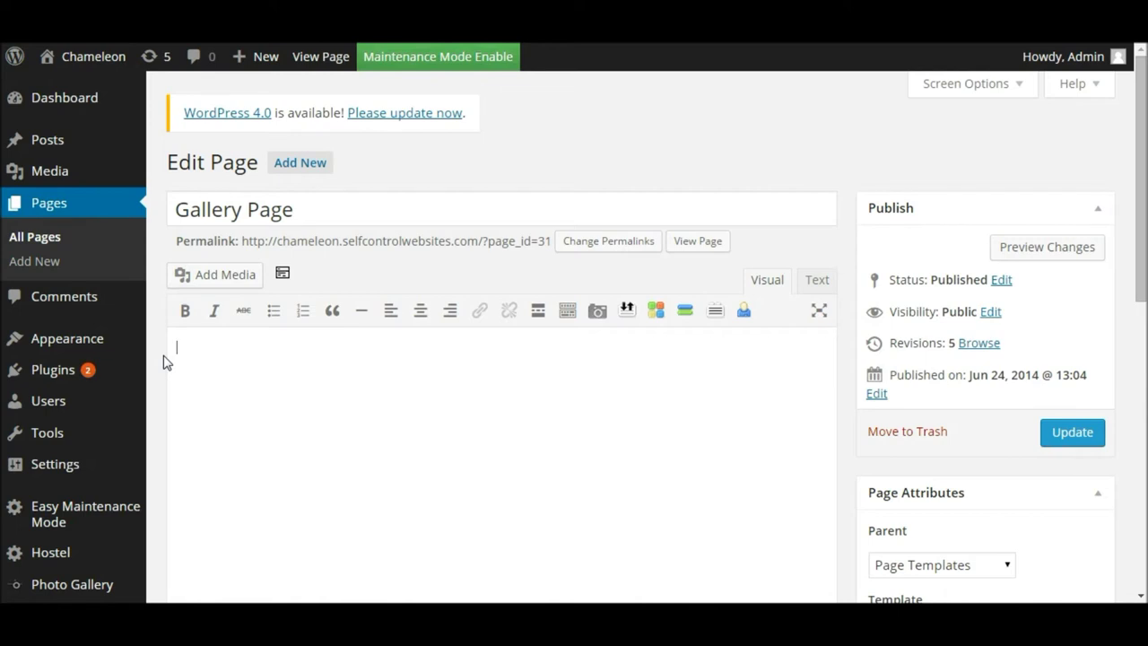
key("ctrl+v")
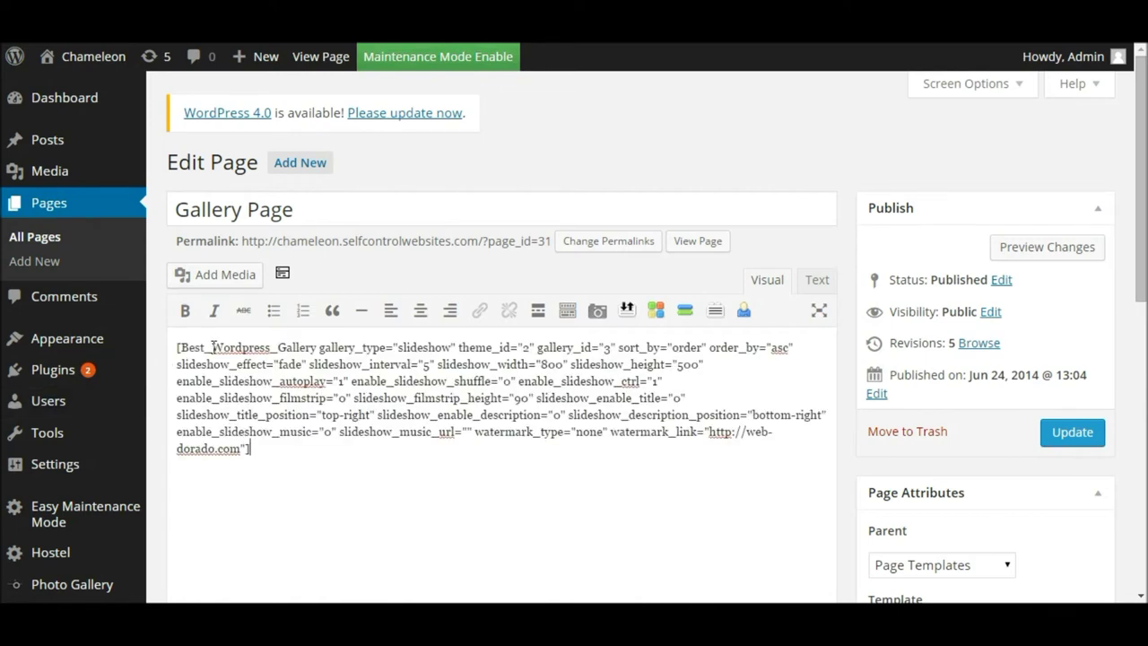
Update the Gallery Page and view its slideshow on the site
left_click(1065, 431)
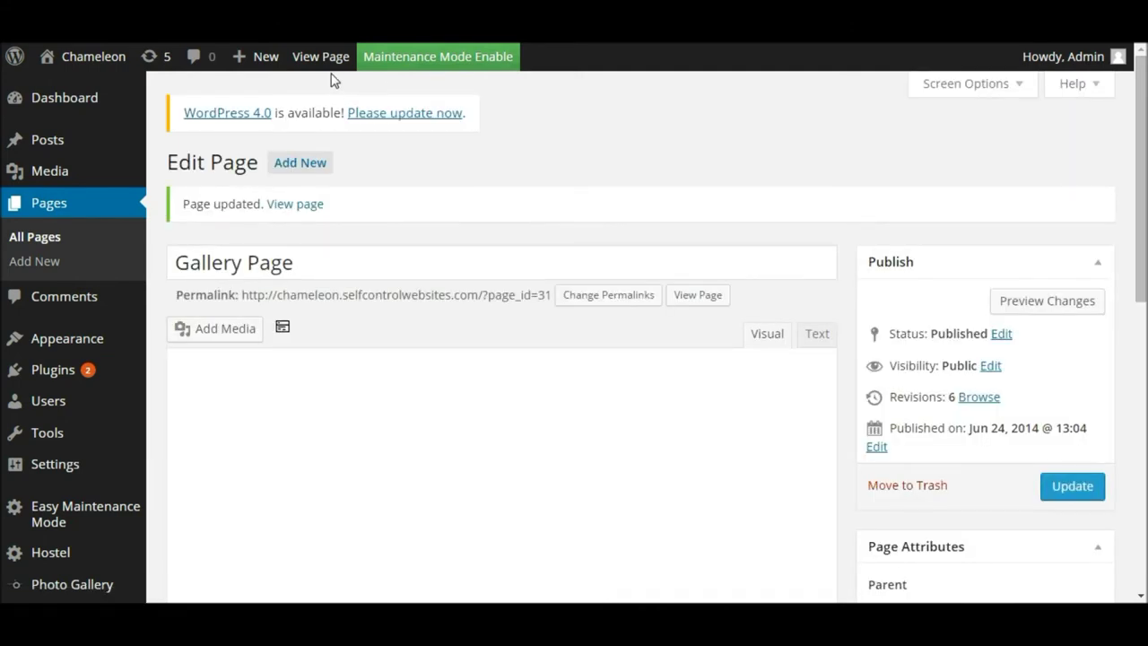
left_click(323, 59)
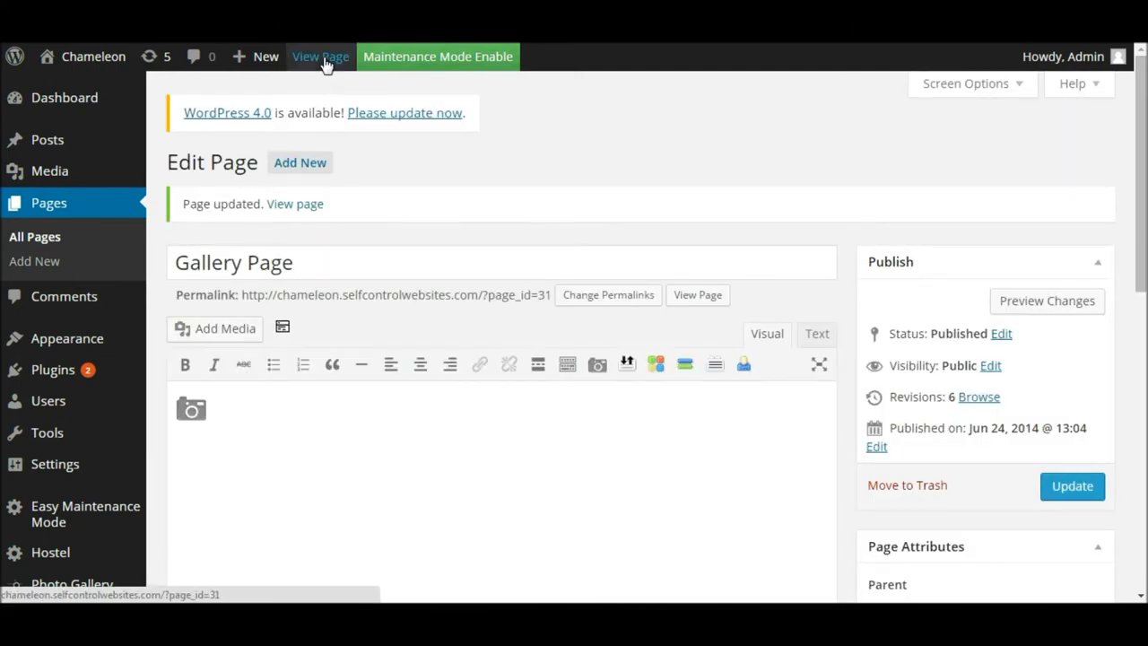
left_click(324, 61)
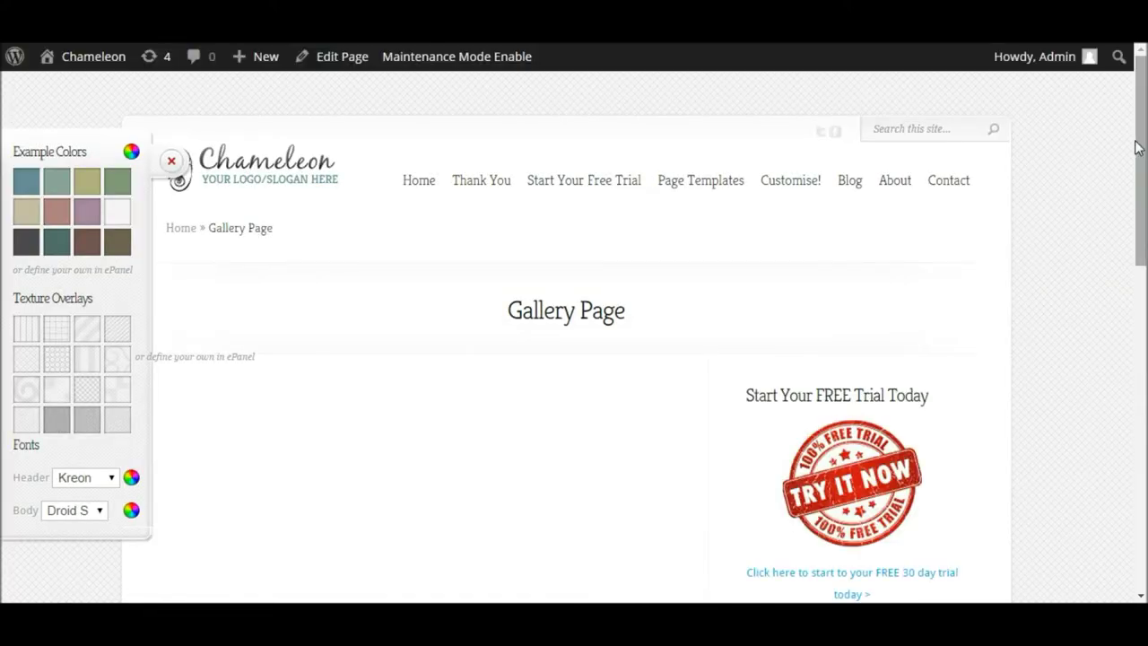
left_click_drag(1141, 151, 1135, 224)
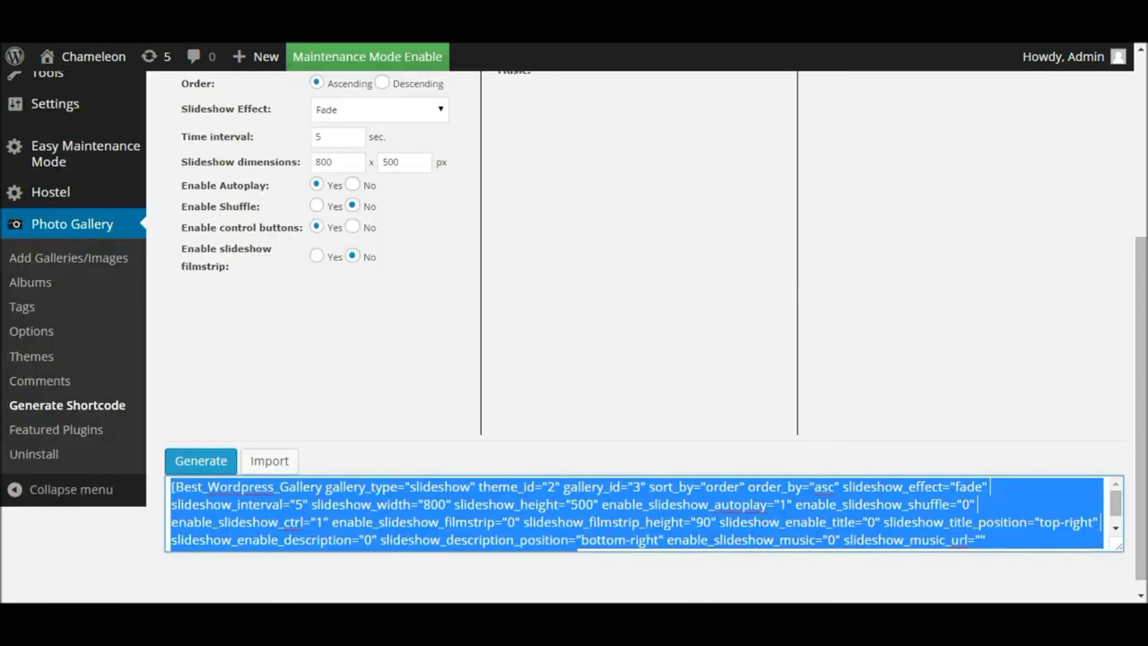
In the Photo Gallery shortcode generator, switch the gallery type to Thumbnails and set its theme to Theme 1
scroll(1144, 328, "up", 5)
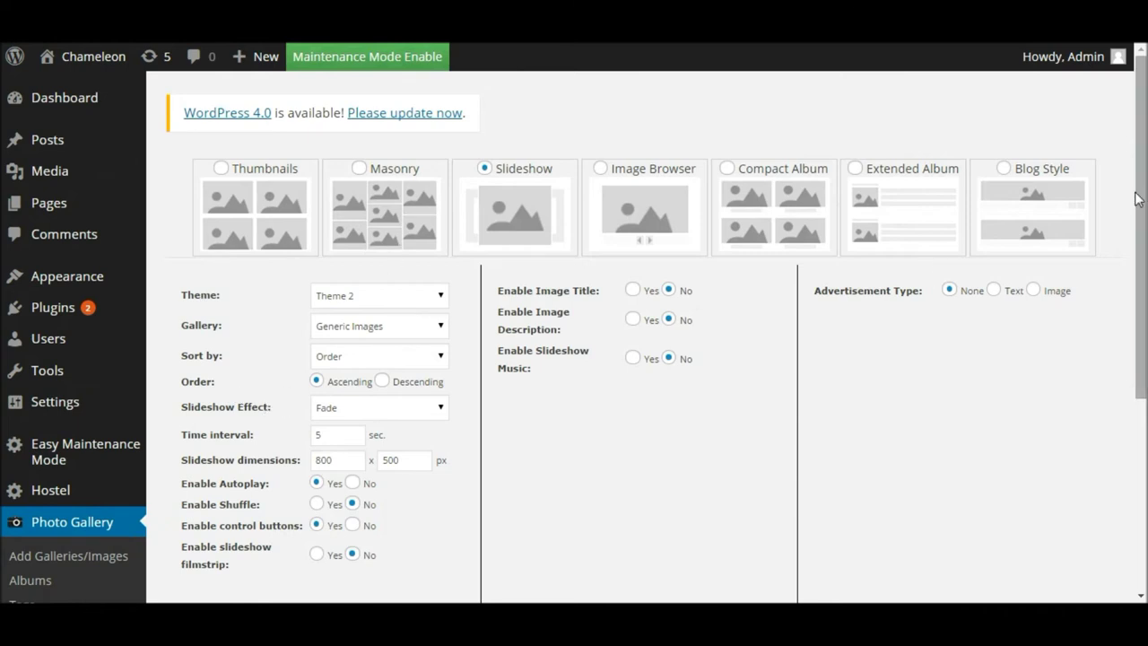
scroll(854, 329, "down", 3)
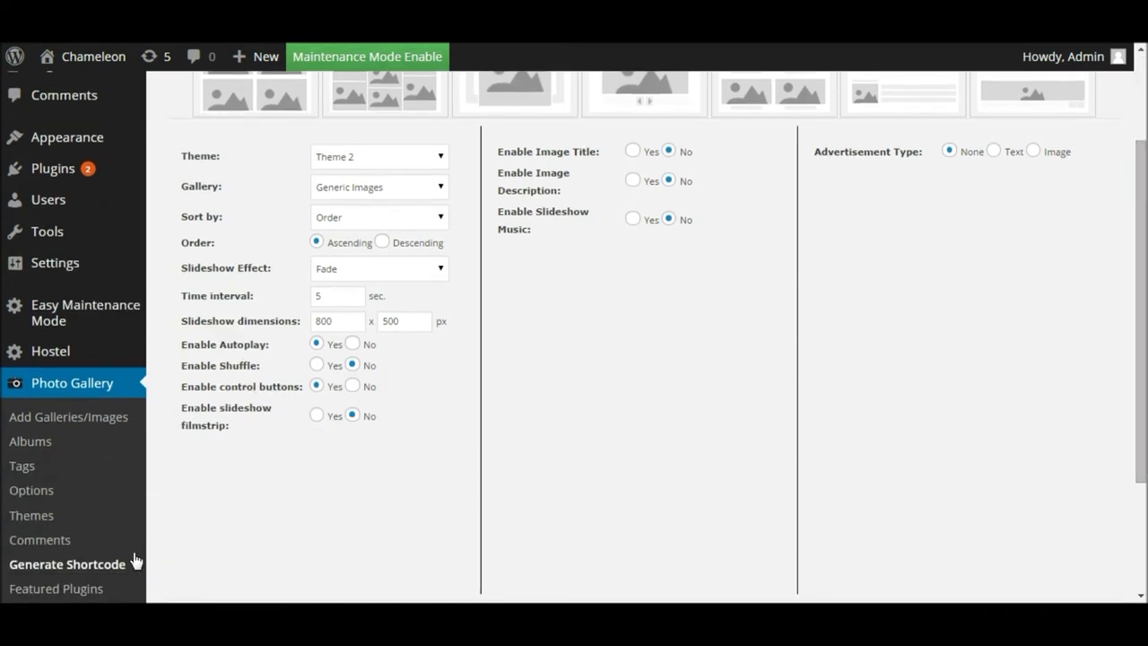
left_click(87, 568)
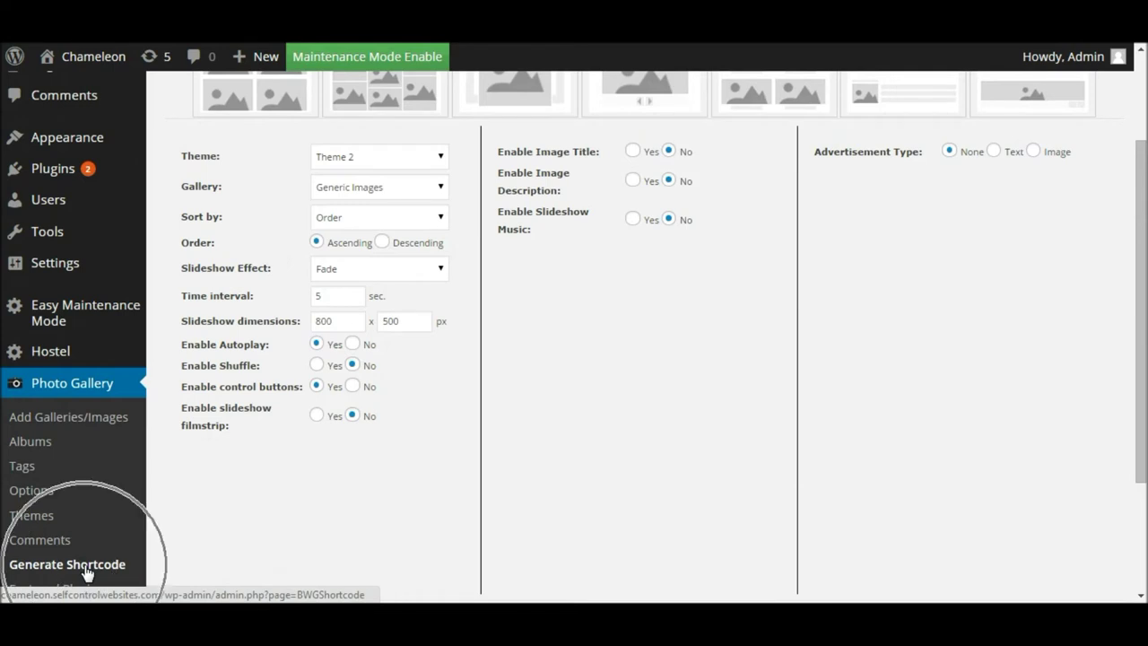
left_click_drag(1143, 459, 1144, 348)
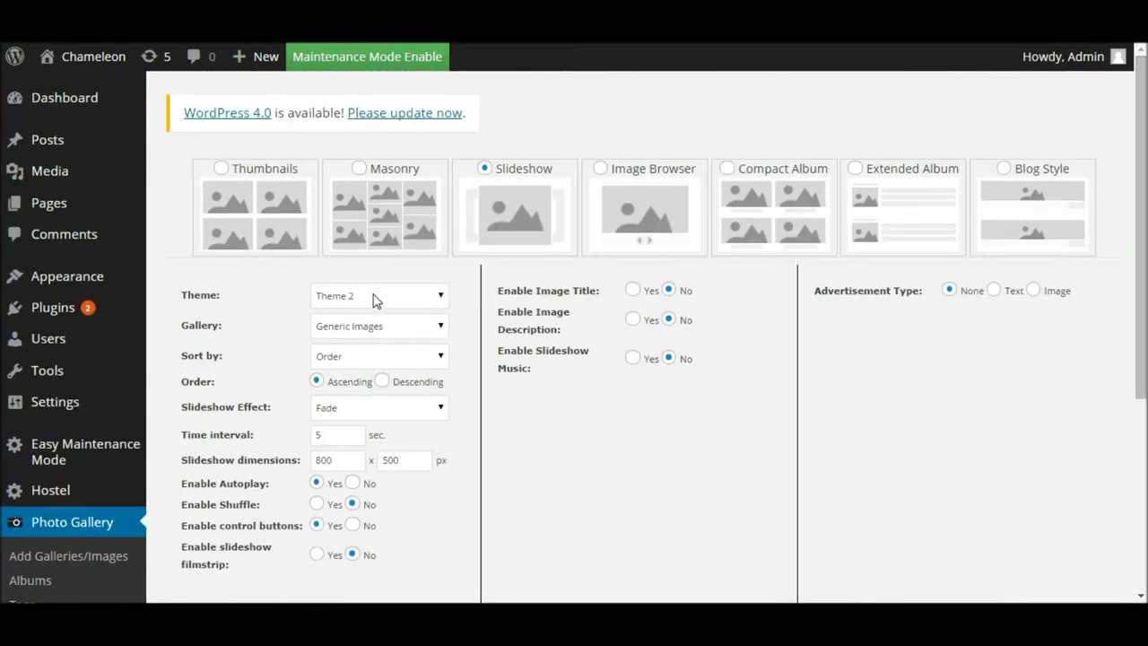
left_click(220, 169)
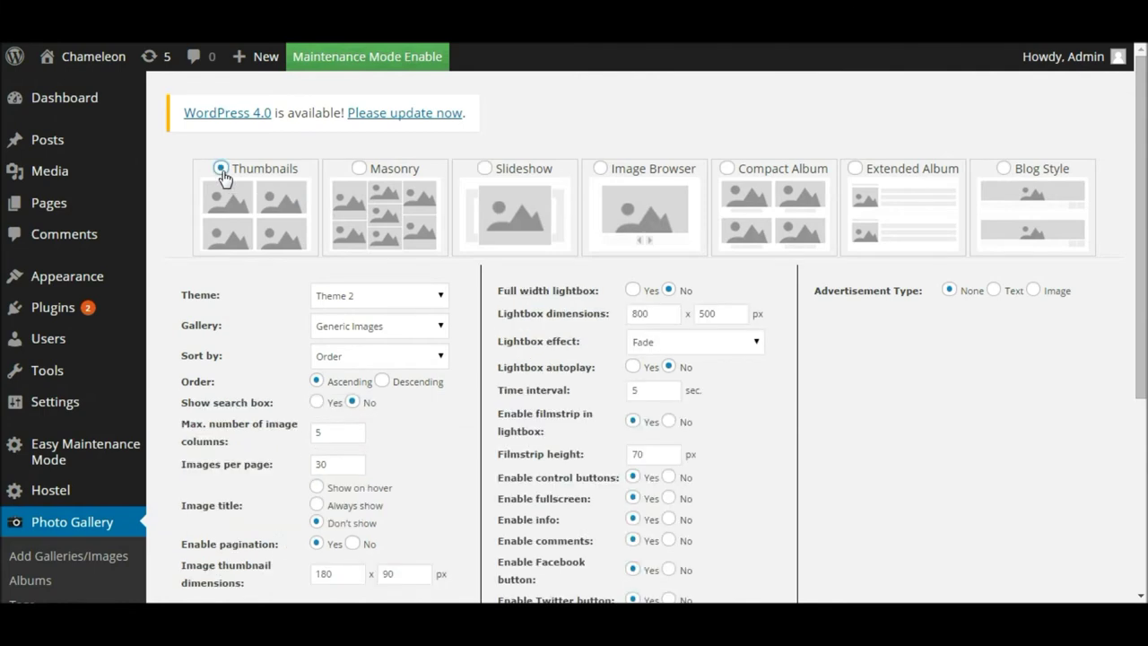
left_click(408, 296)
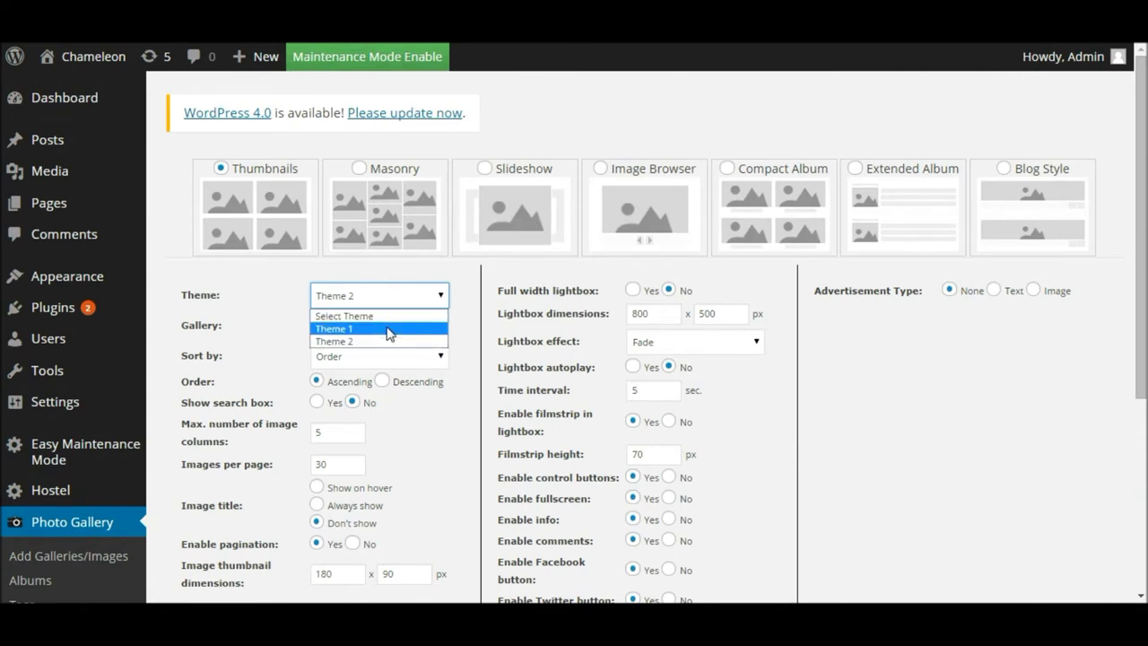
left_click(391, 330)
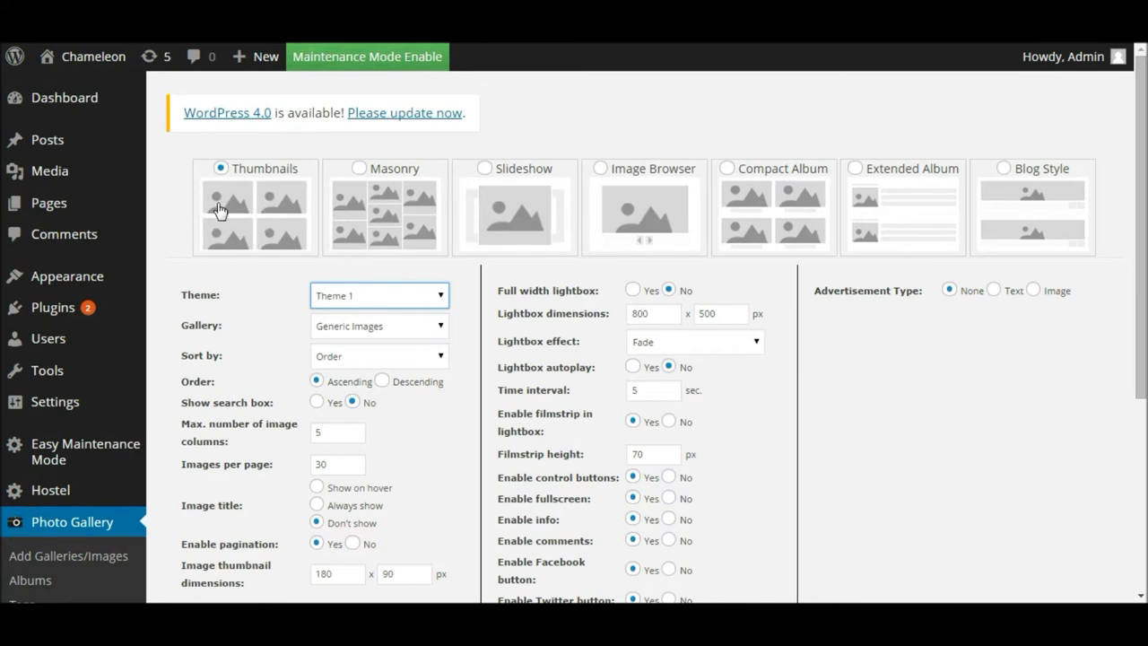
Try Theme 2 for the thumbnails gallery and return to Theme 1
left_click(360, 297)
left_click(359, 341)
left_click(374, 297)
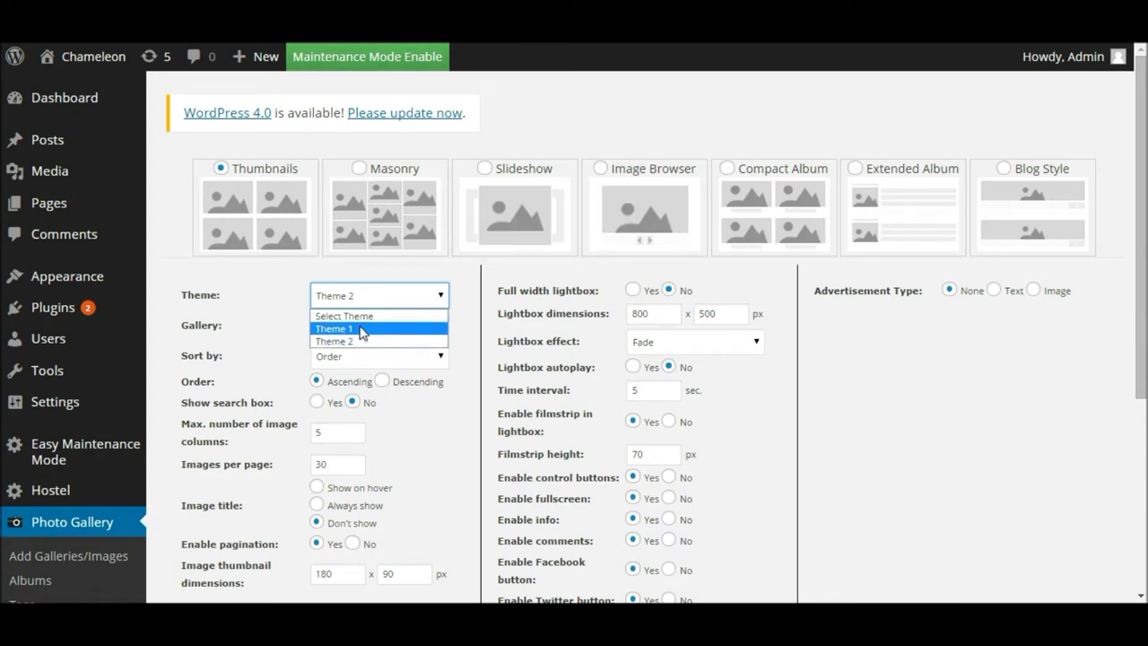
left_click(362, 330)
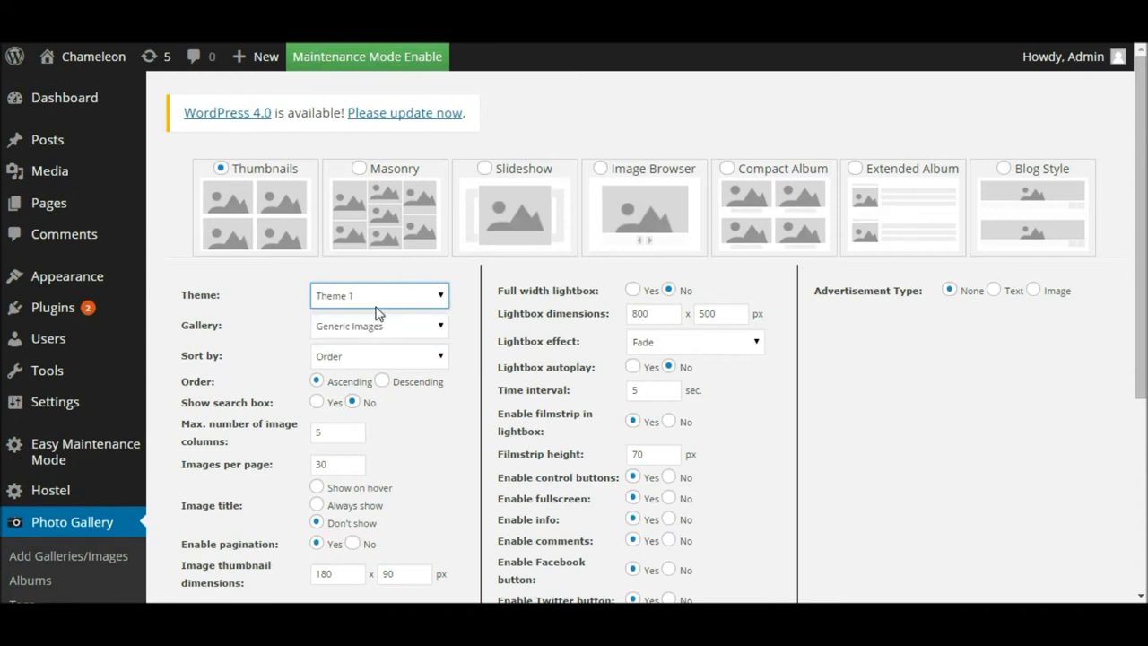
Choose Generic Images as the gallery for the thumbnails view and sort its images by Order
scroll(1130, 345, "down", 1)
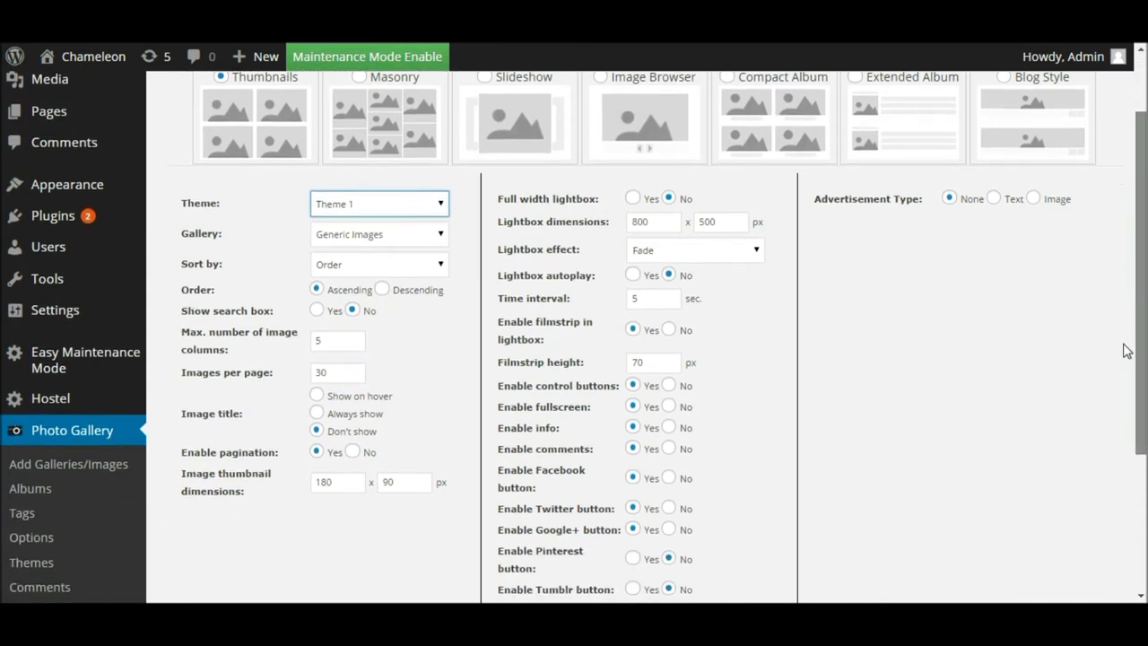
left_click(416, 242)
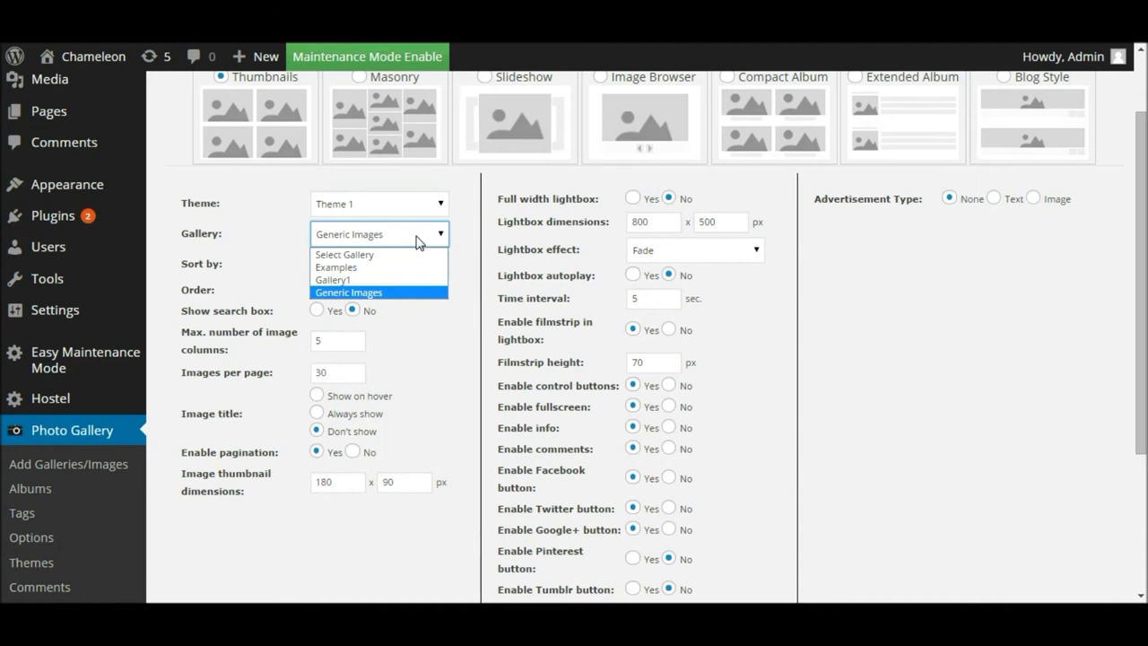
left_click(359, 293)
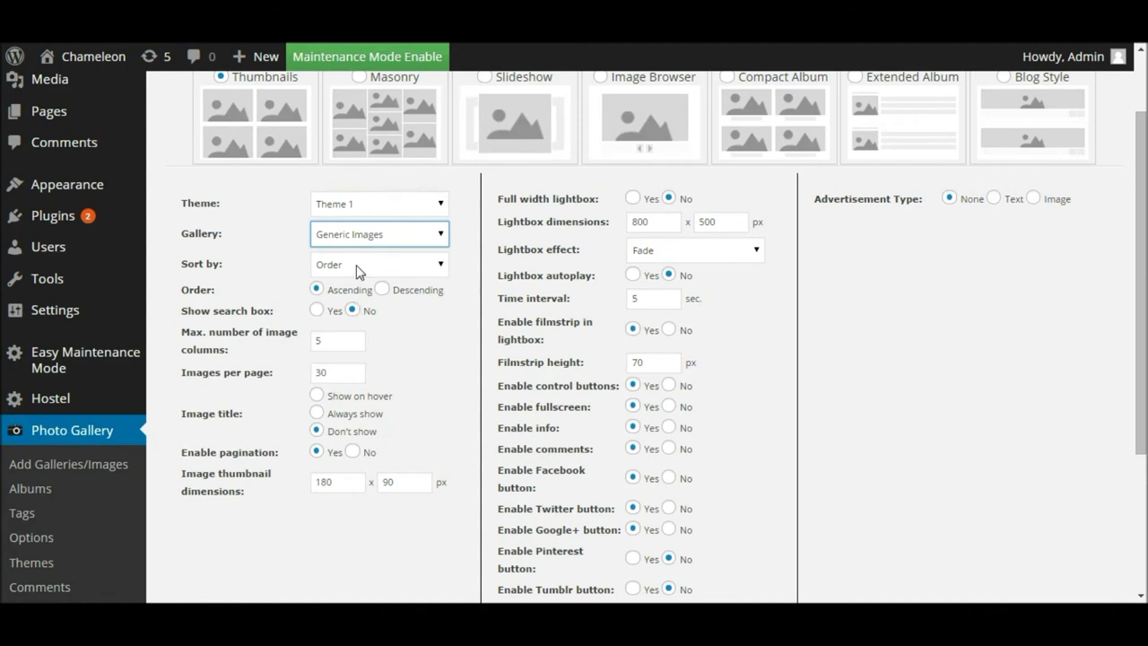
left_click(356, 269)
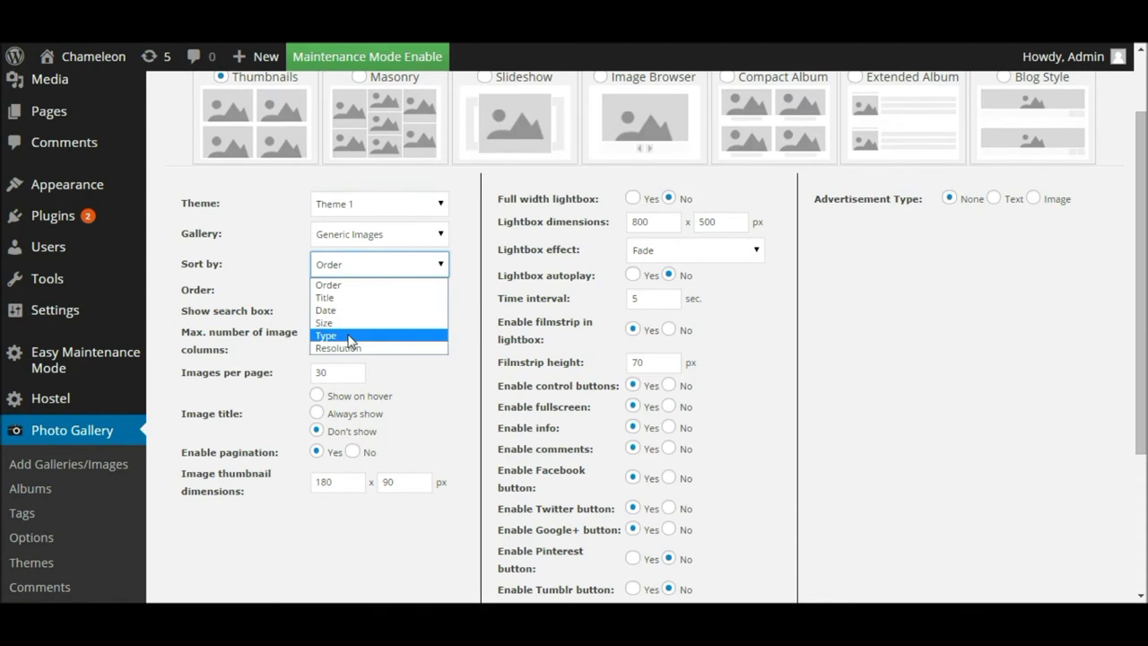
left_click(365, 283)
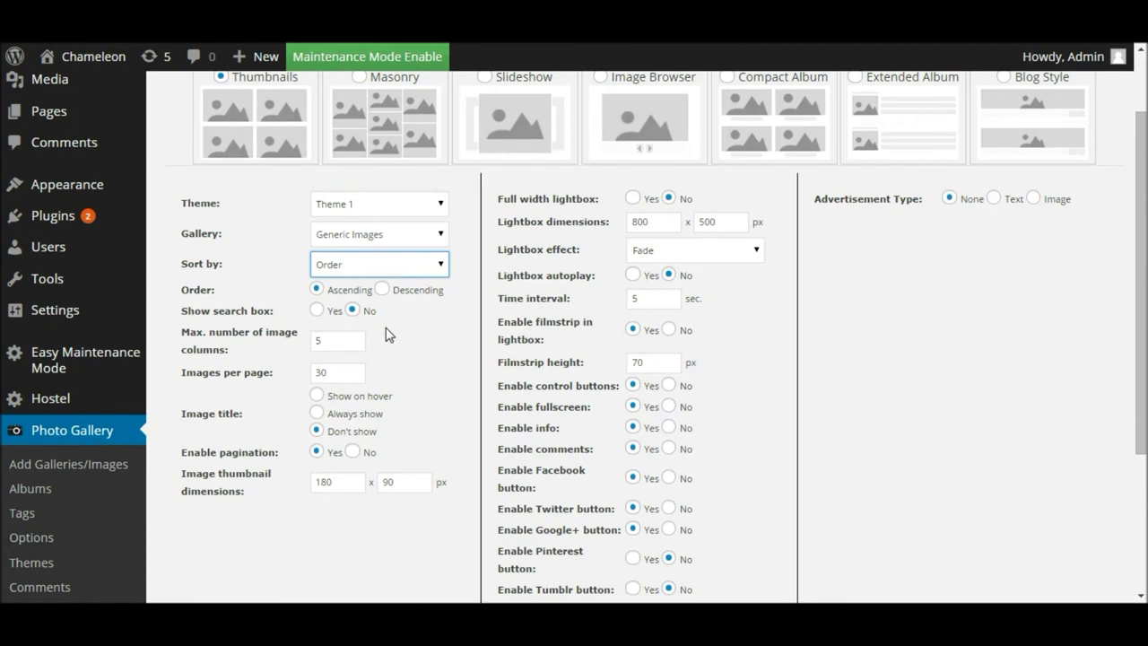
Examine the width and height fields of the image thumbnail dimensions
left_click_drag(1142, 228, 1141, 266)
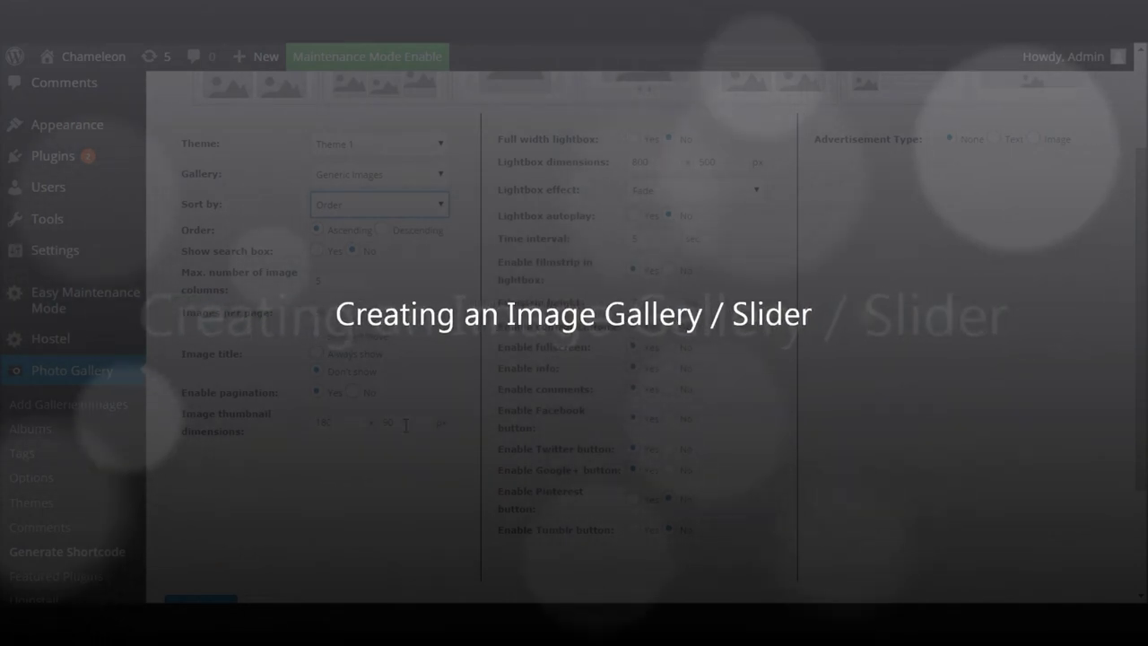
left_click(331, 426)
key("Tab")
double_click(333, 424)
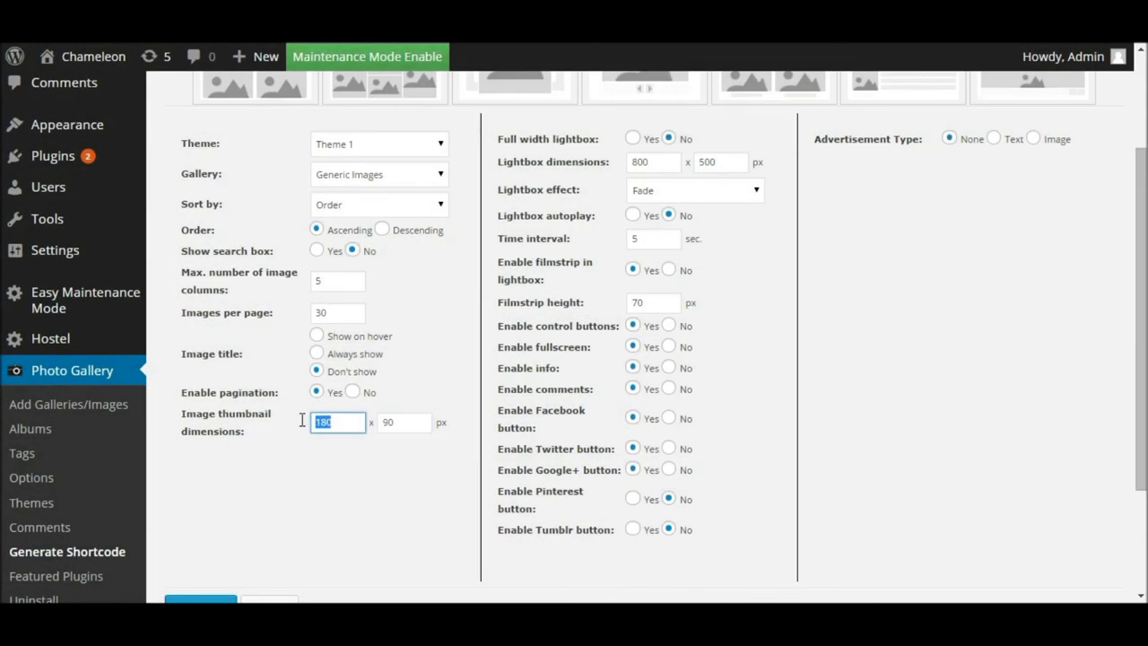
left_click(352, 422)
double_click(326, 421)
double_click(380, 421)
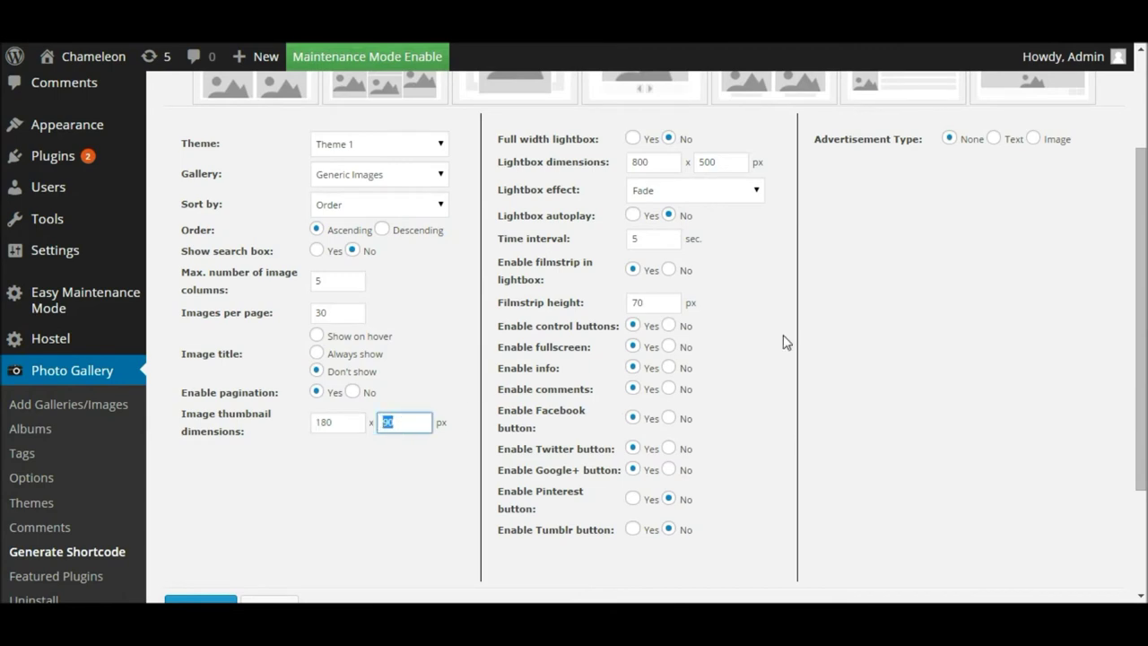
Set the lightbox effect of the thumbnails gallery to None
scroll(771, 323, "up", 1)
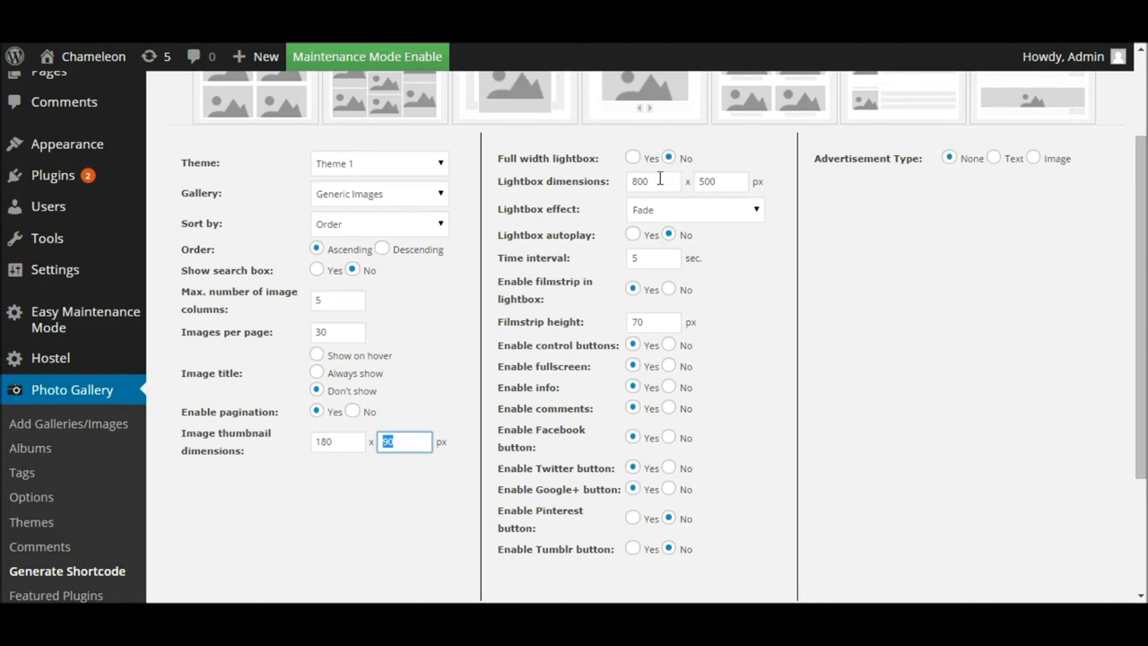
left_click(723, 212)
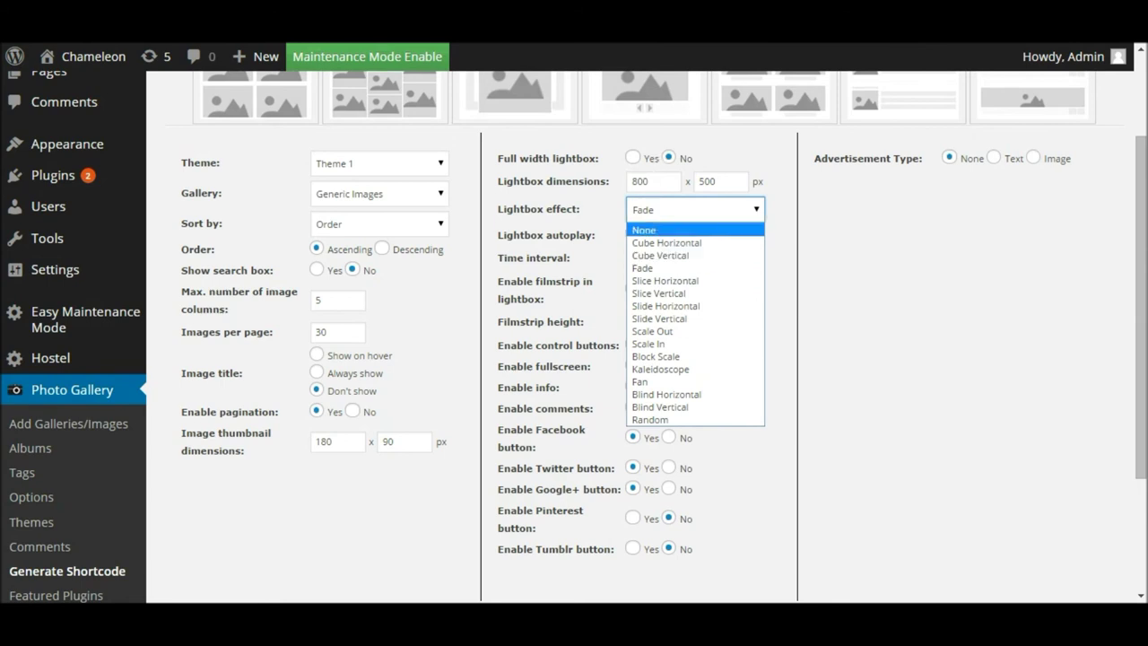
left_click(643, 230)
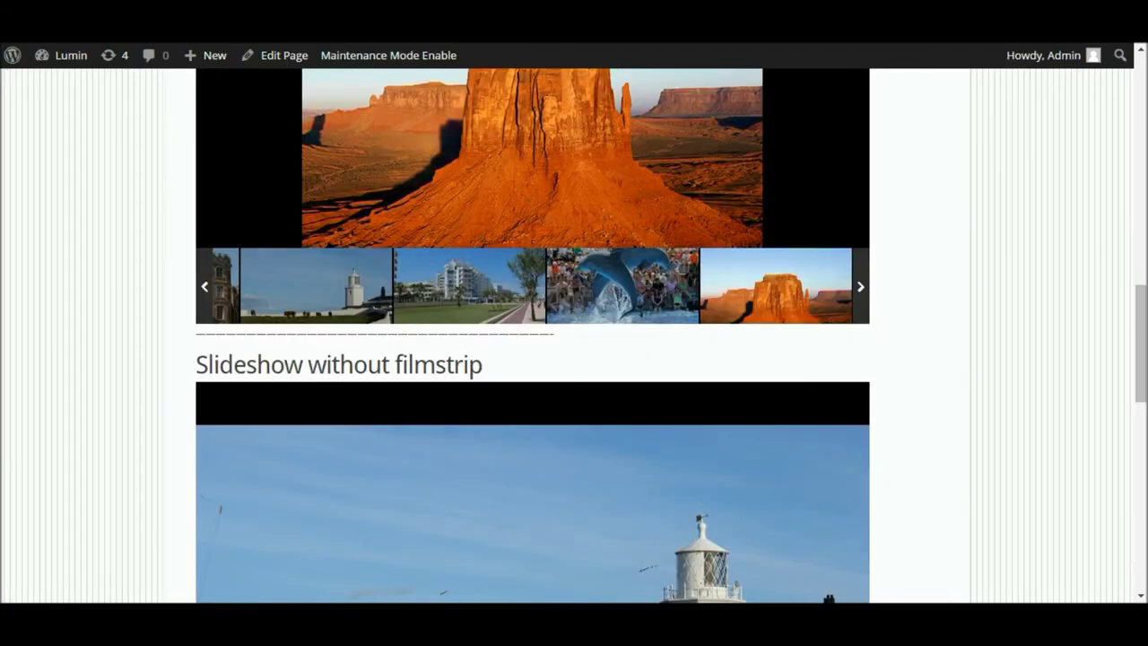
Open the castle image of the Lumin site's Thumbnails gallery in the lightbox and browse the other images from its filmstrip
left_click_drag(1143, 356, 1142, 168)
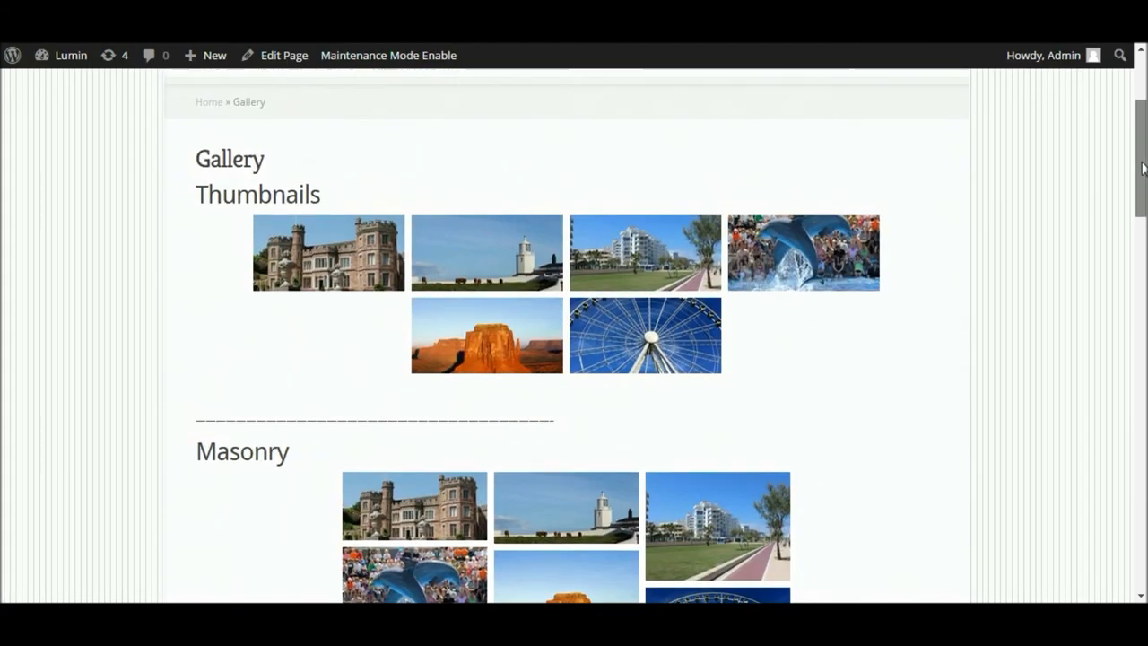
left_click(335, 256)
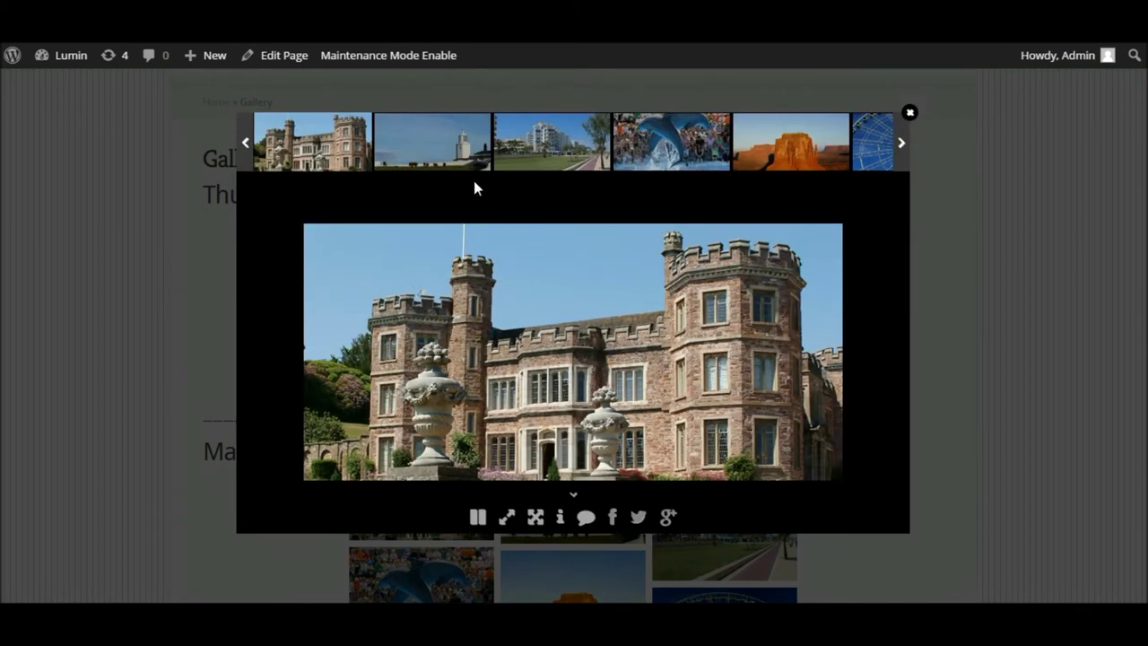
left_click(437, 154)
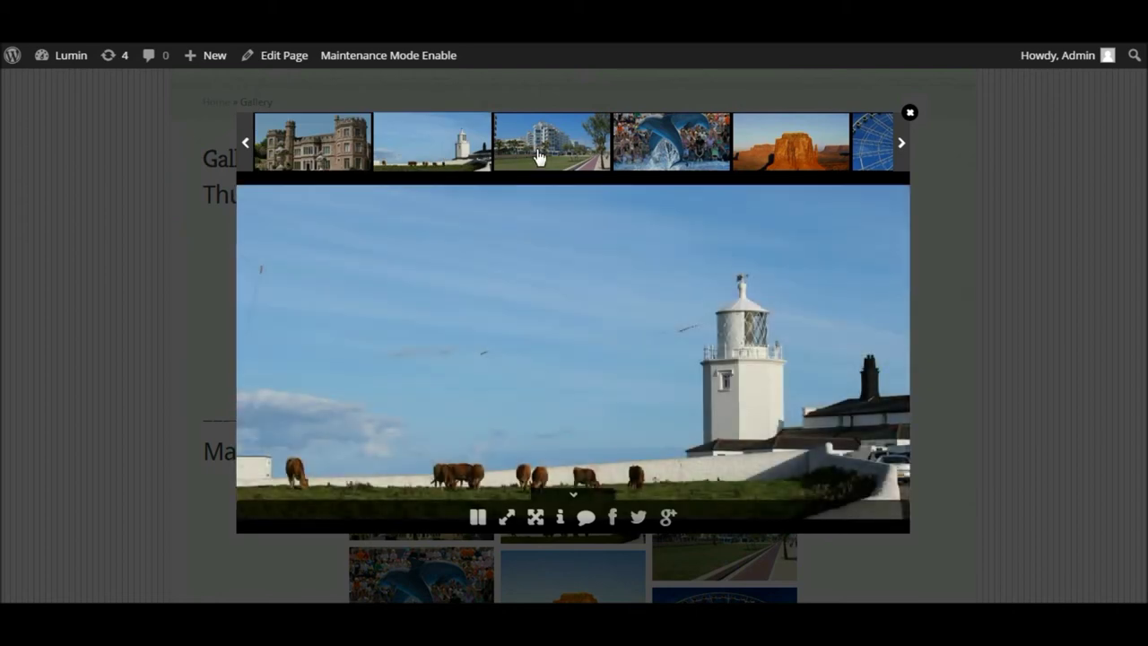
left_click(539, 156)
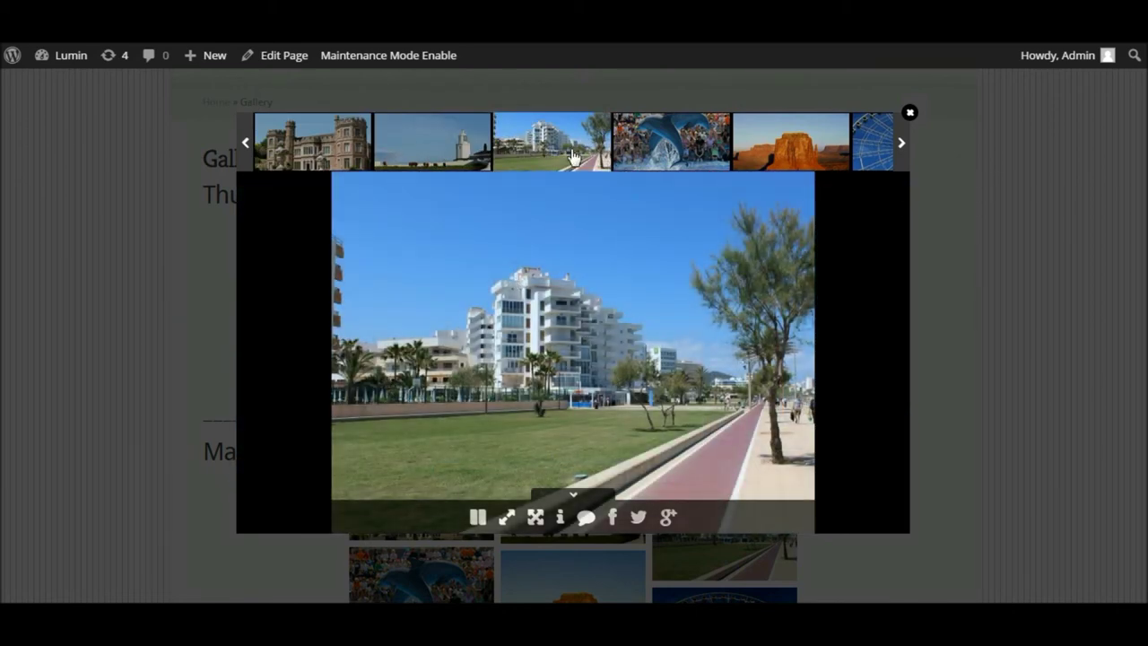
left_click(668, 138)
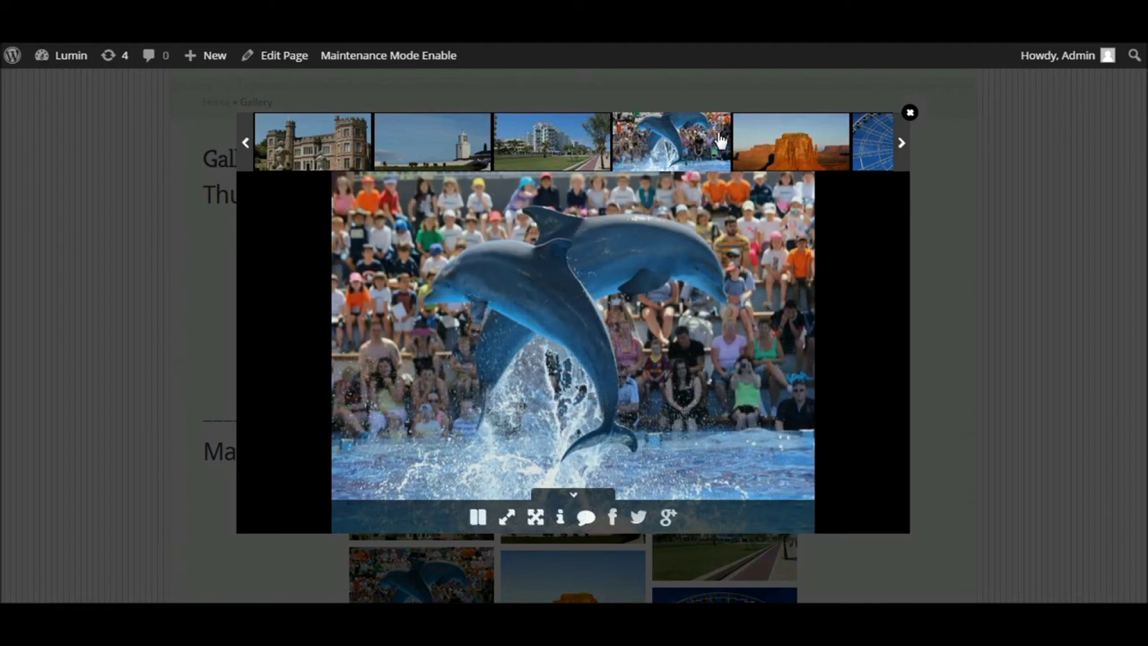
left_click(776, 140)
left_click(660, 152)
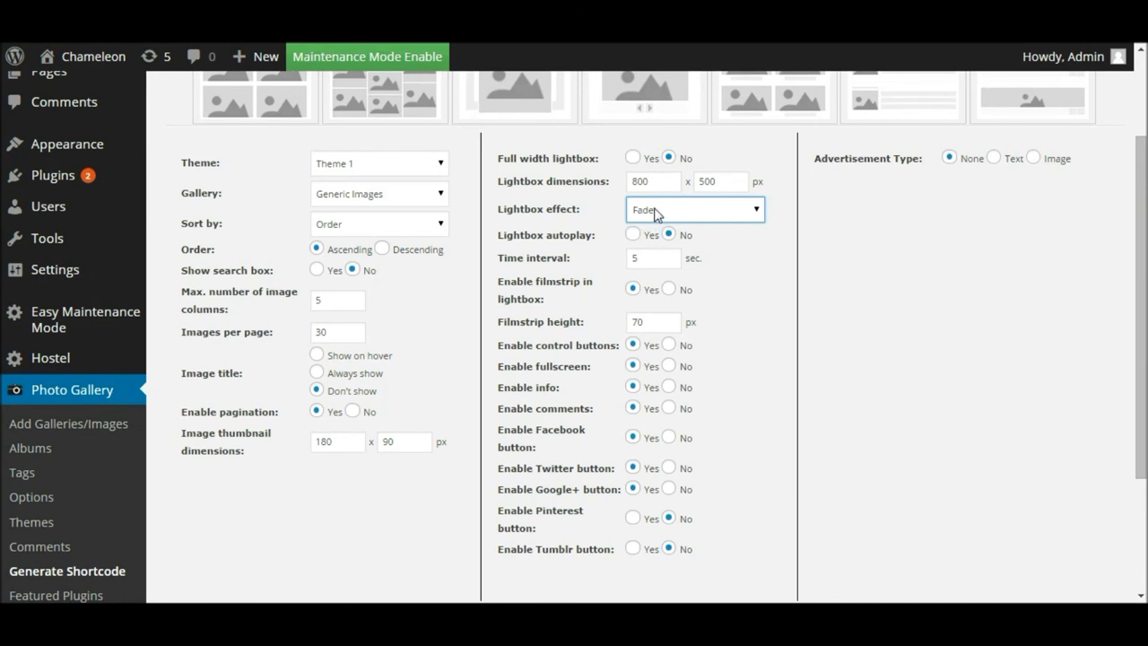
Keep Fade as the lightbox effect and enable comments, the Facebook button and the Twitter button for the lightbox
left_click(656, 214)
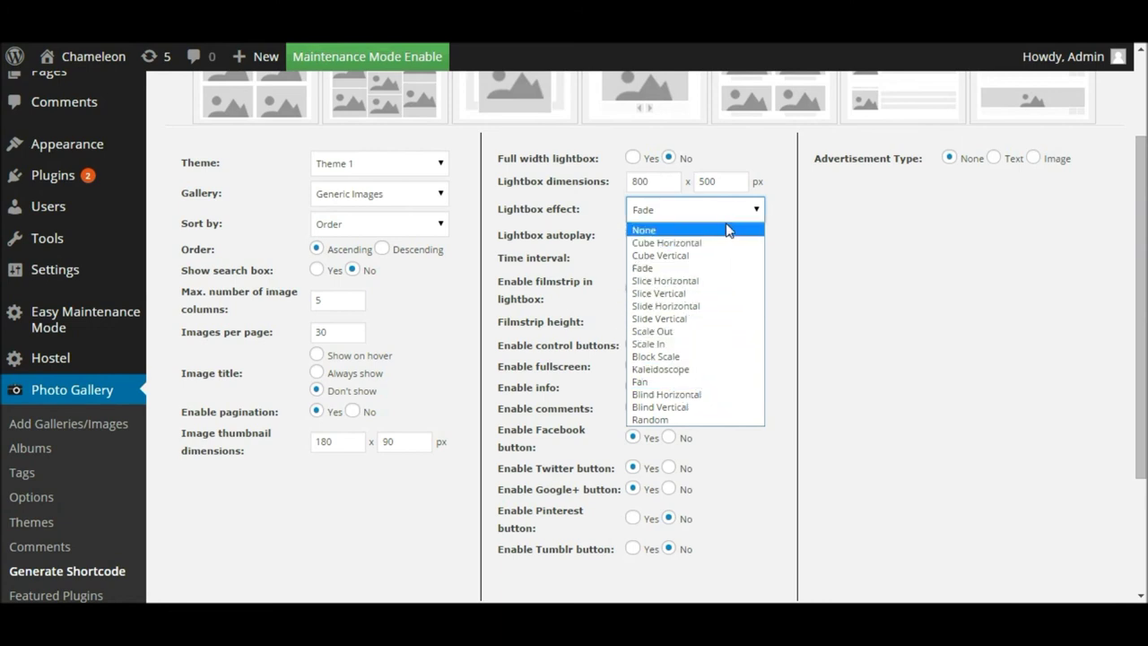
left_click(775, 207)
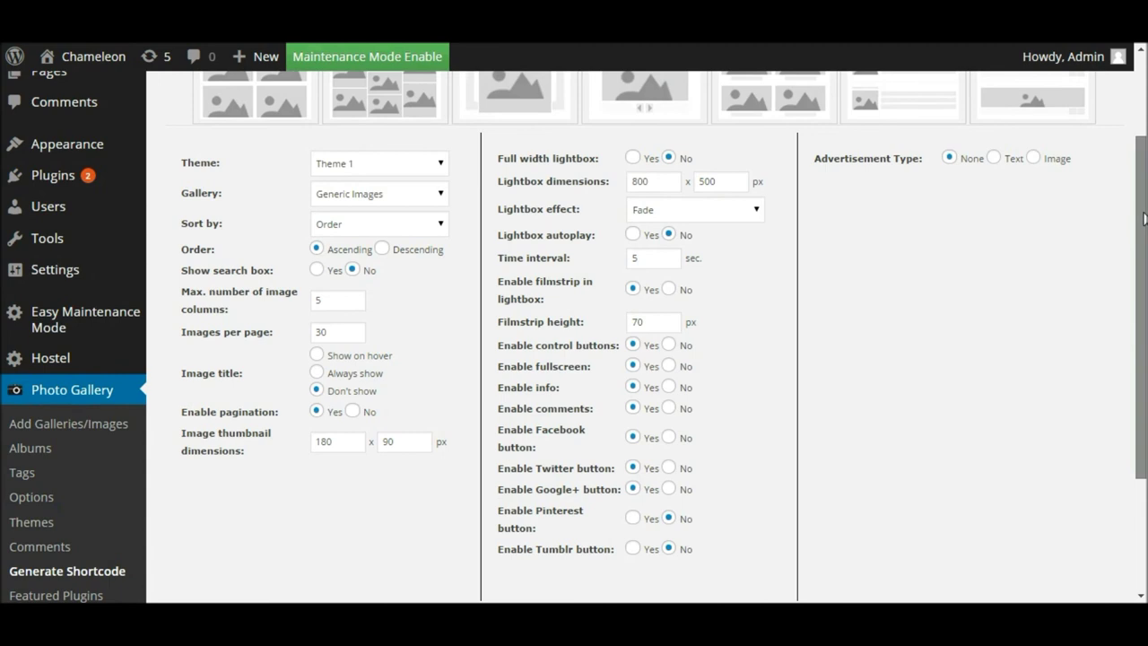
scroll(1144, 218, "down", 1)
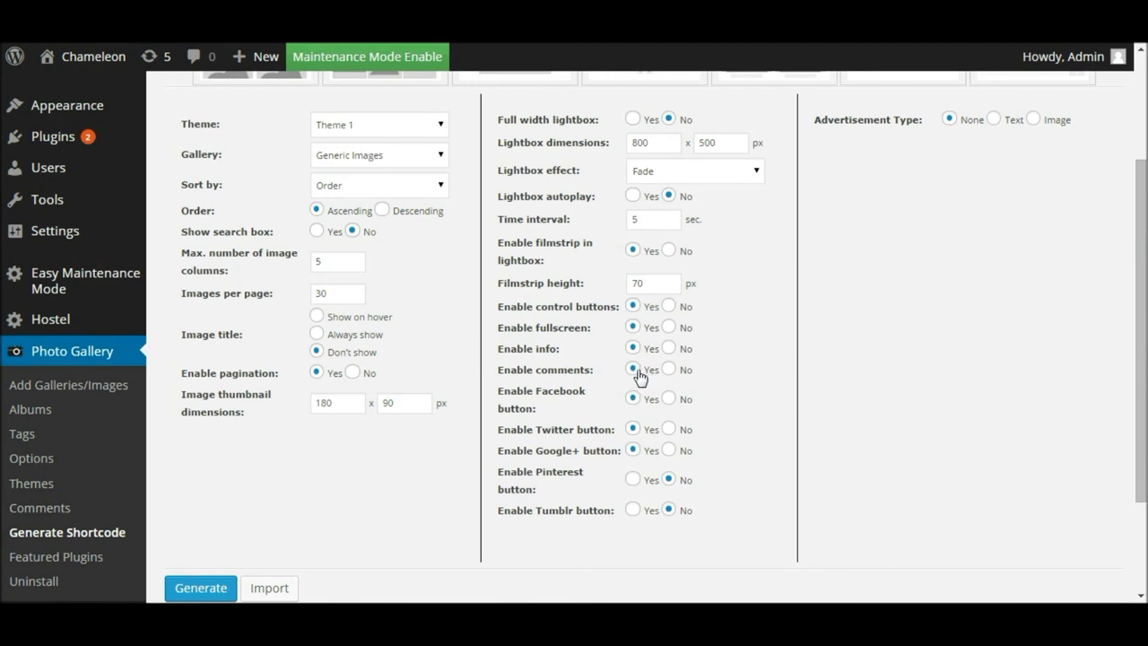
left_click(634, 371)
left_click(634, 401)
left_click(633, 430)
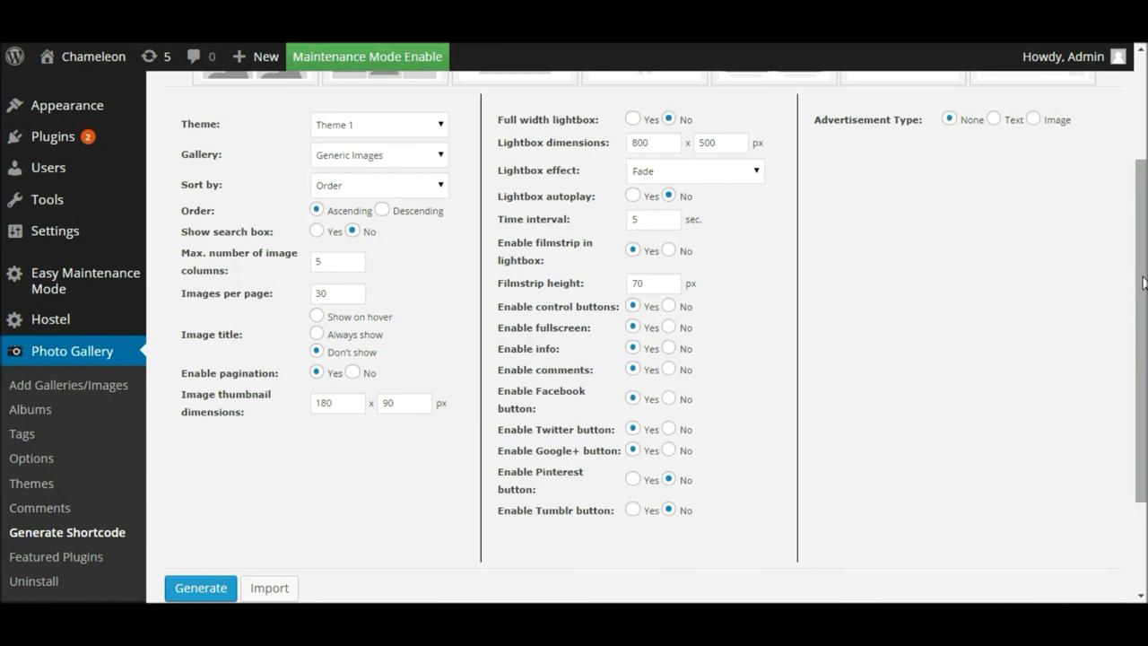
Generate the shortcode for the thumbnails gallery and copy the whole code
left_click_drag(1143, 284, 1135, 355)
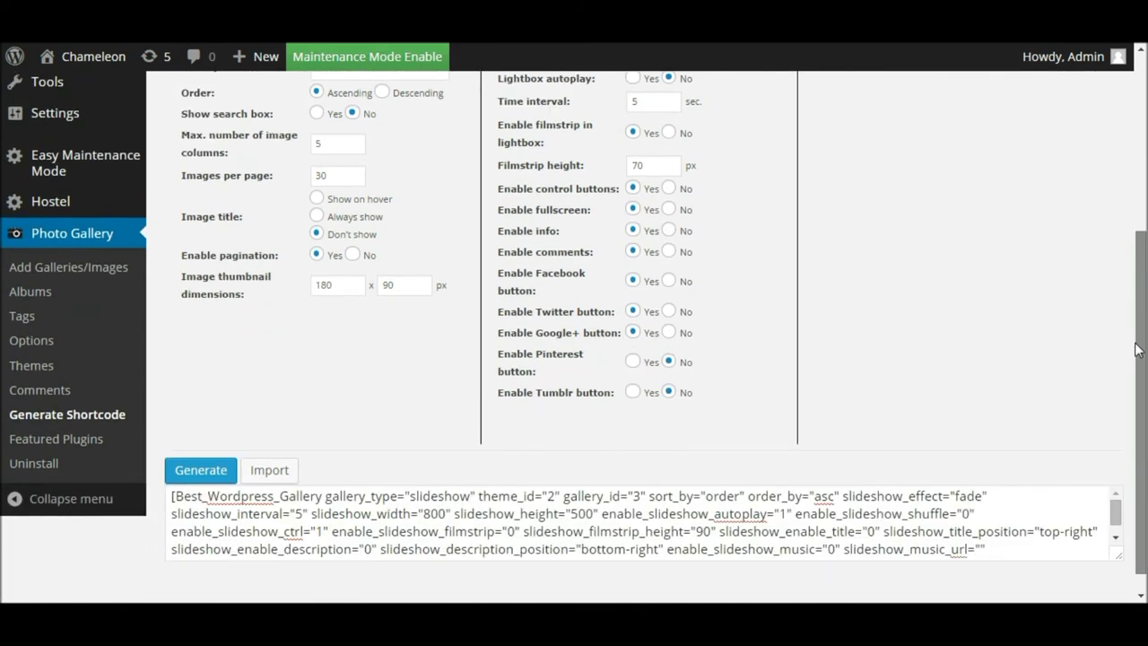
scroll(1134, 355, "up", 3)
scroll(1132, 341, "down", 2)
scroll(1132, 332, "down", 2)
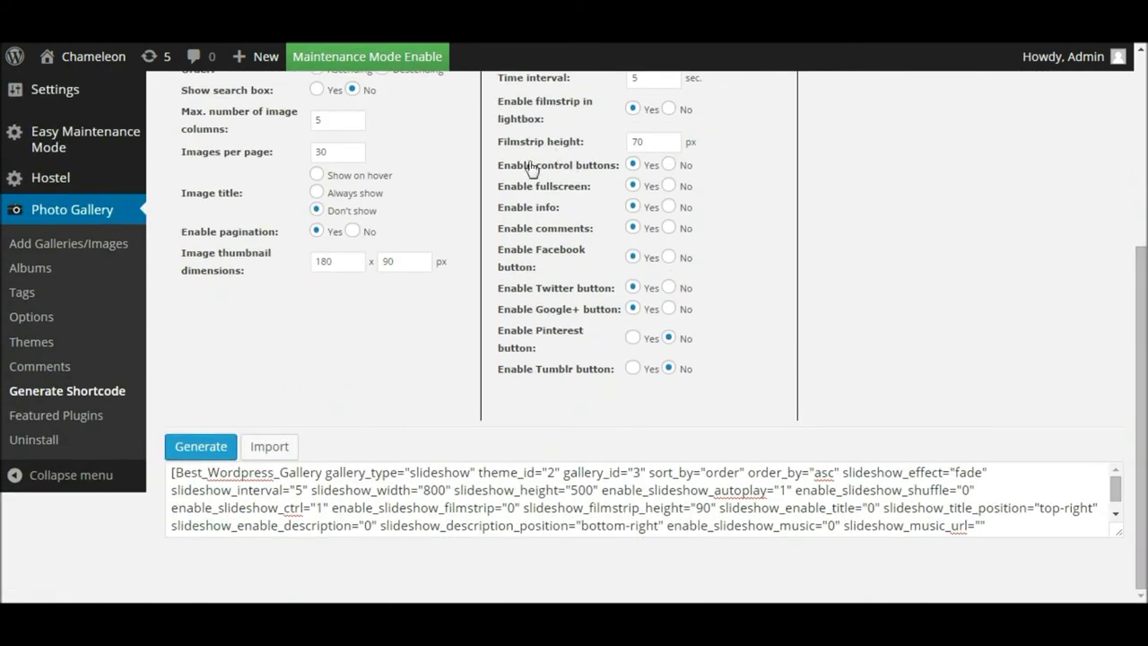
left_click(204, 454)
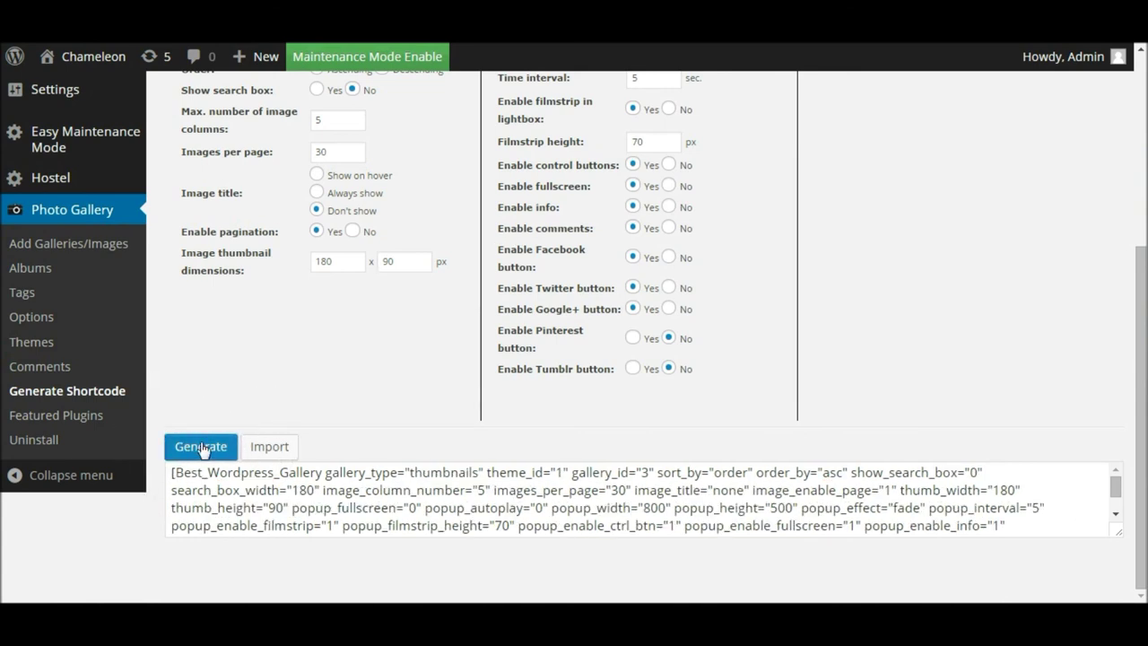
left_click(216, 476)
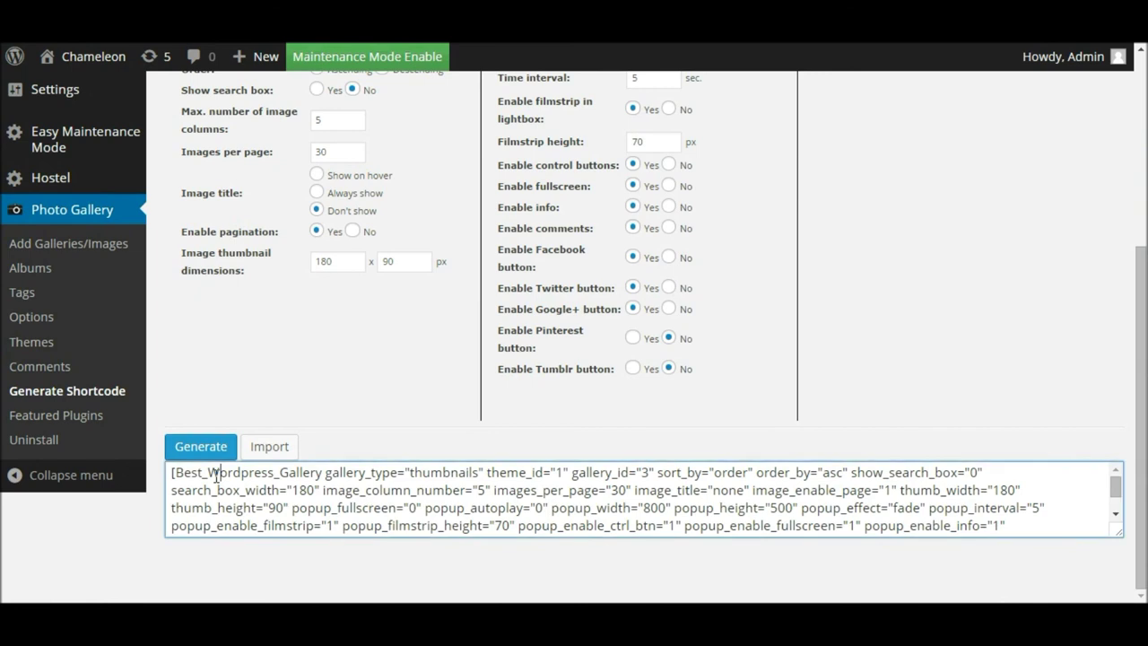
key("ctrl+a")
key("ctrl+c")
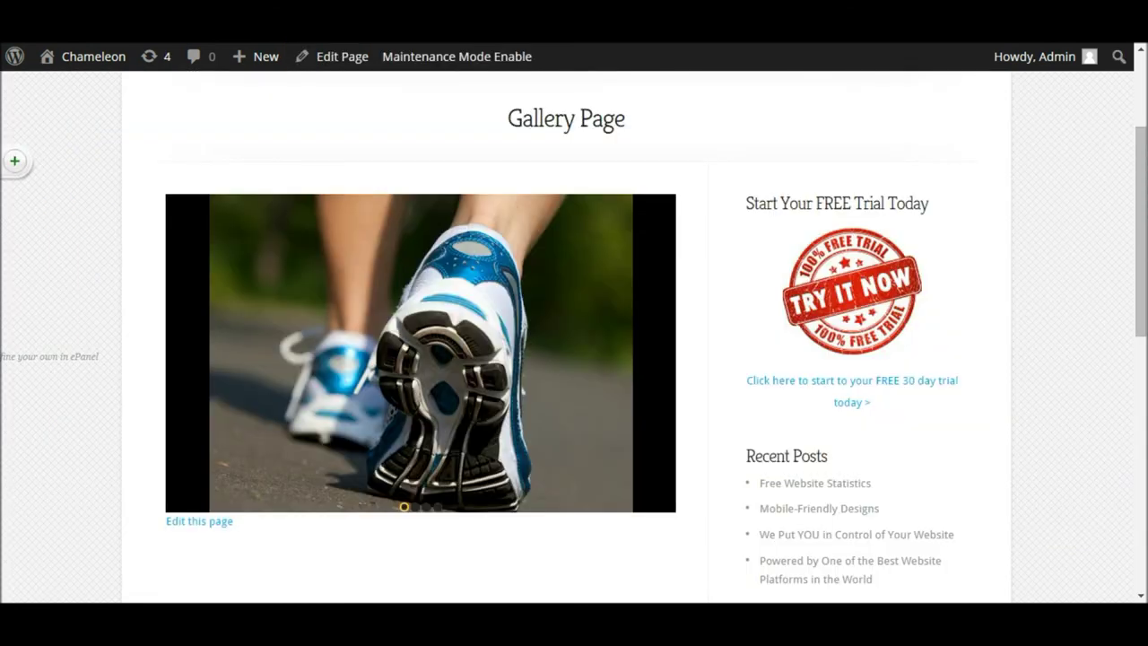
Edit the Gallery Page, replace its existing gallery with the copied thumbnails shortcode and update the page
left_click(350, 59)
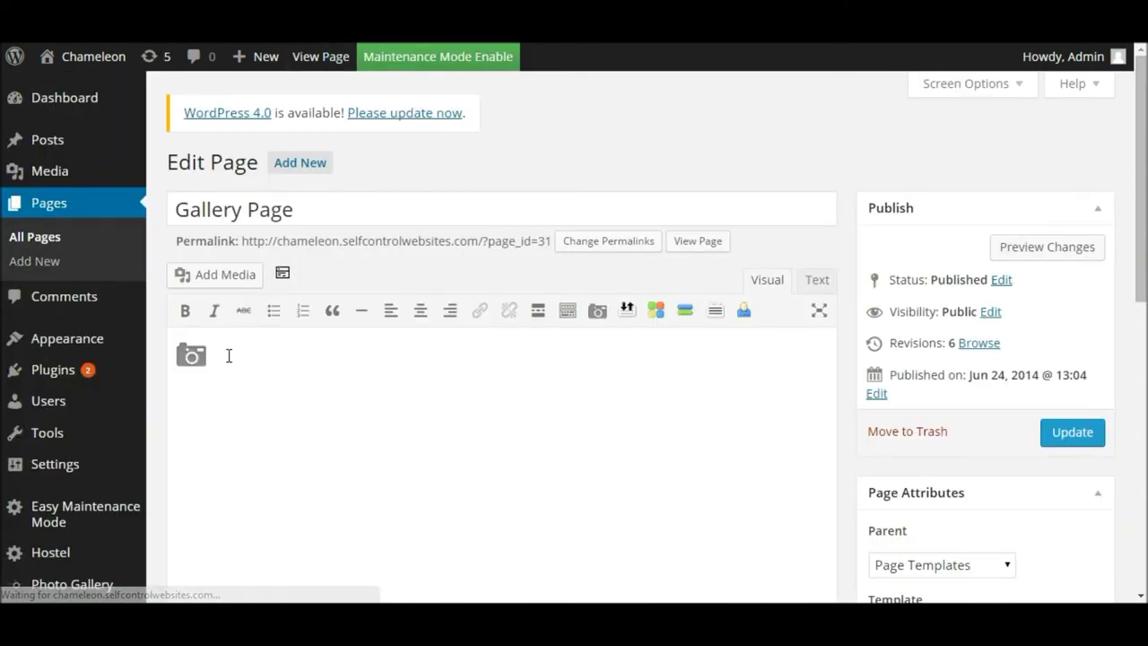
left_click(178, 345)
left_click(175, 349)
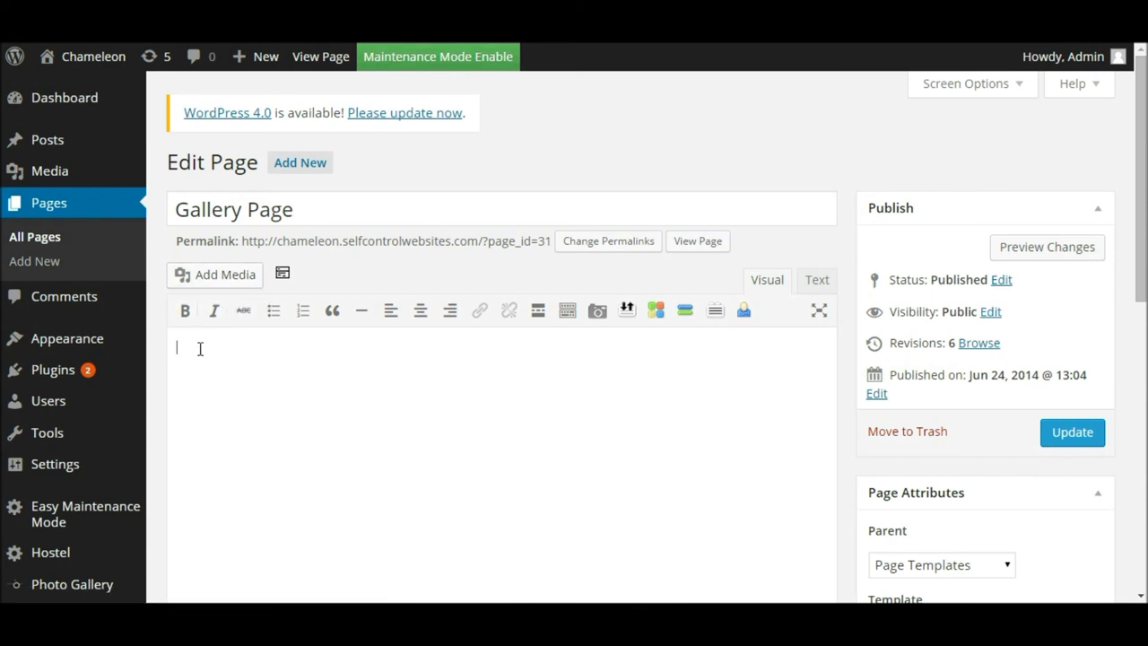
key("ctrl+v")
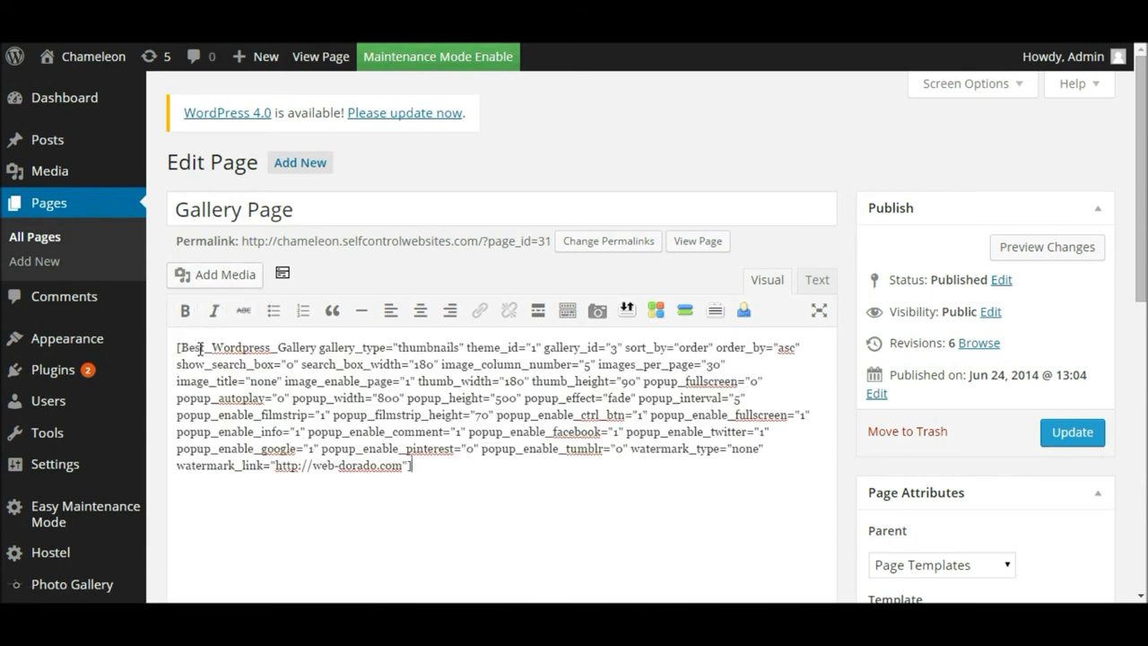
left_click(1058, 433)
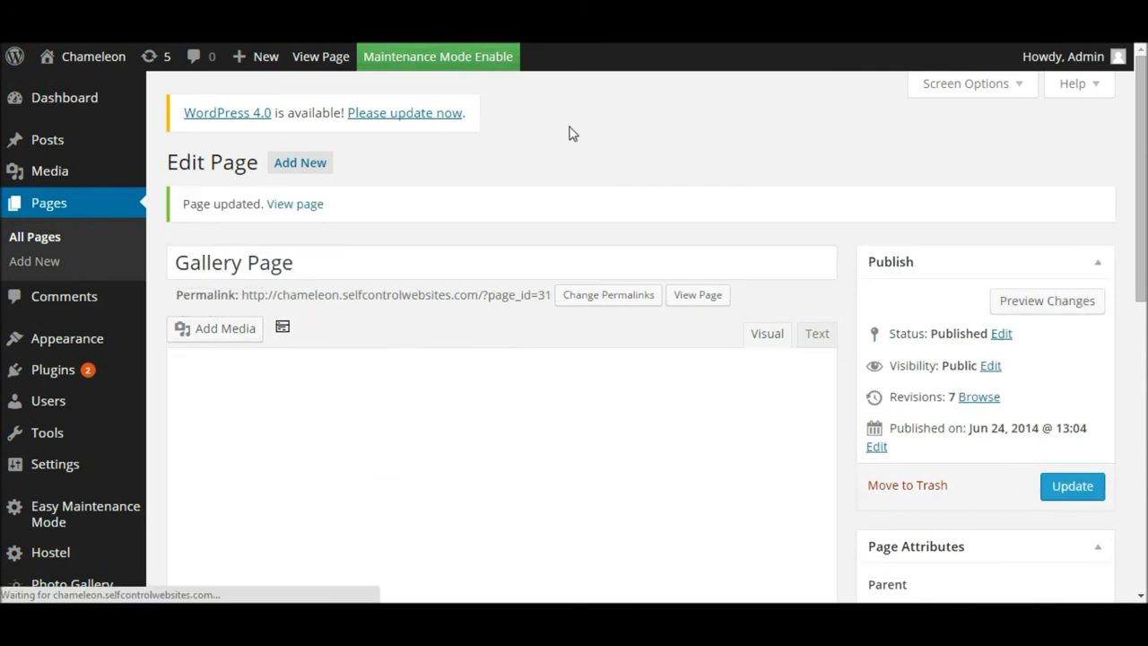
View the published Gallery Page, browse the running shoe, car, Ferris wheel and pool images in the lightbox, and close it
left_click(325, 64)
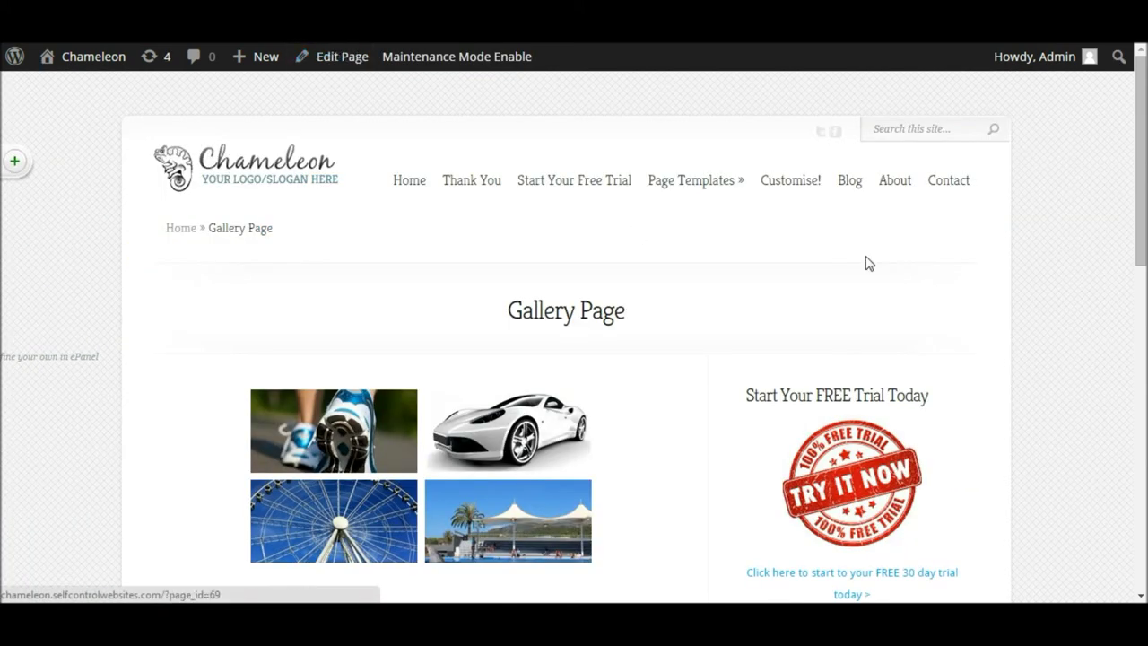
scroll(866, 263, "down", 3)
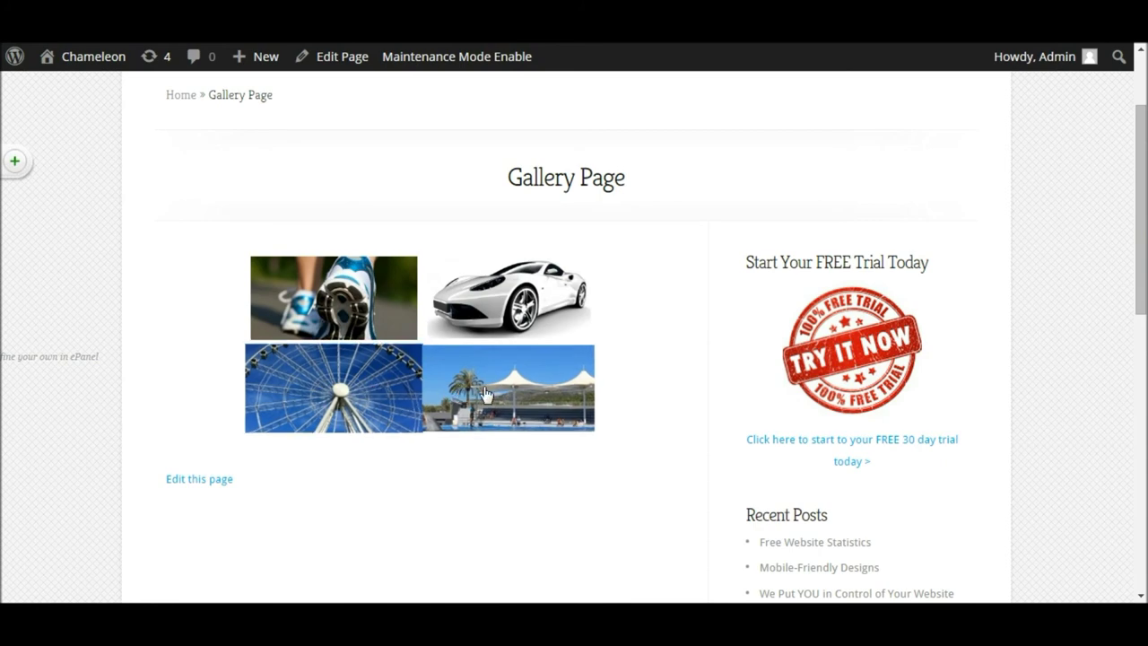
left_click(330, 301)
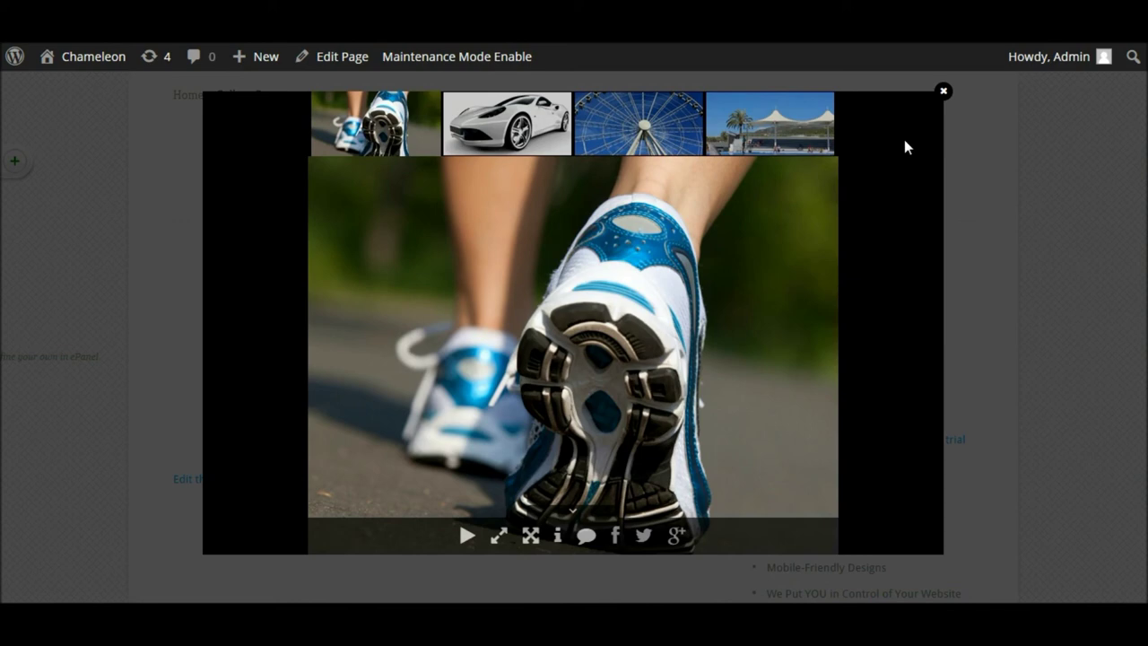
left_click(498, 132)
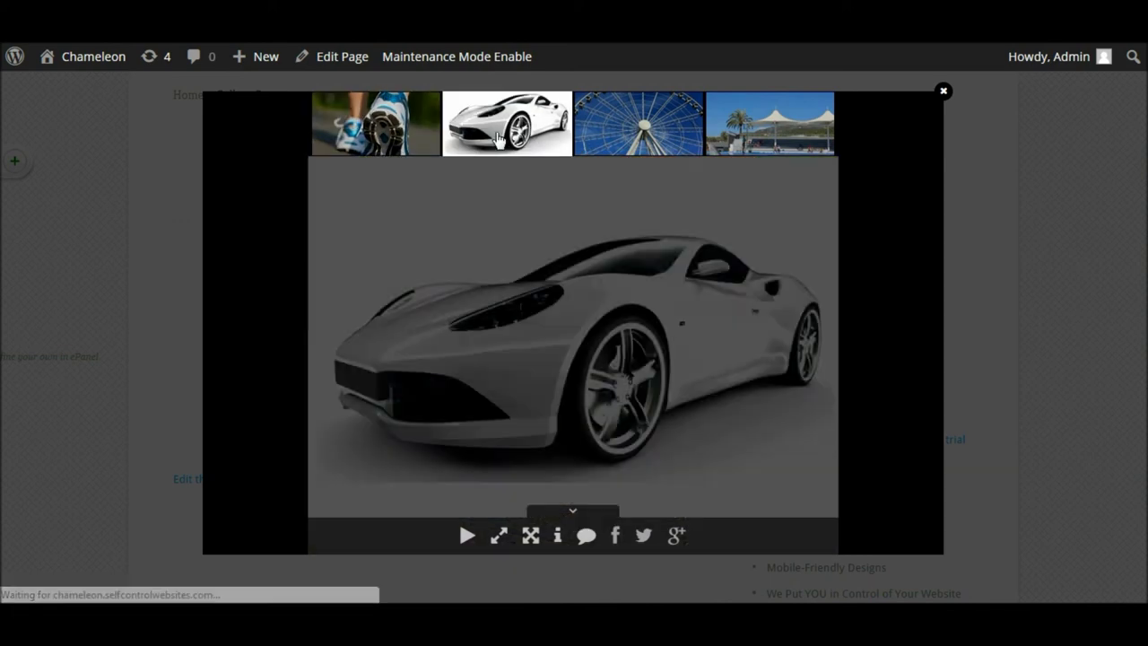
left_click(640, 124)
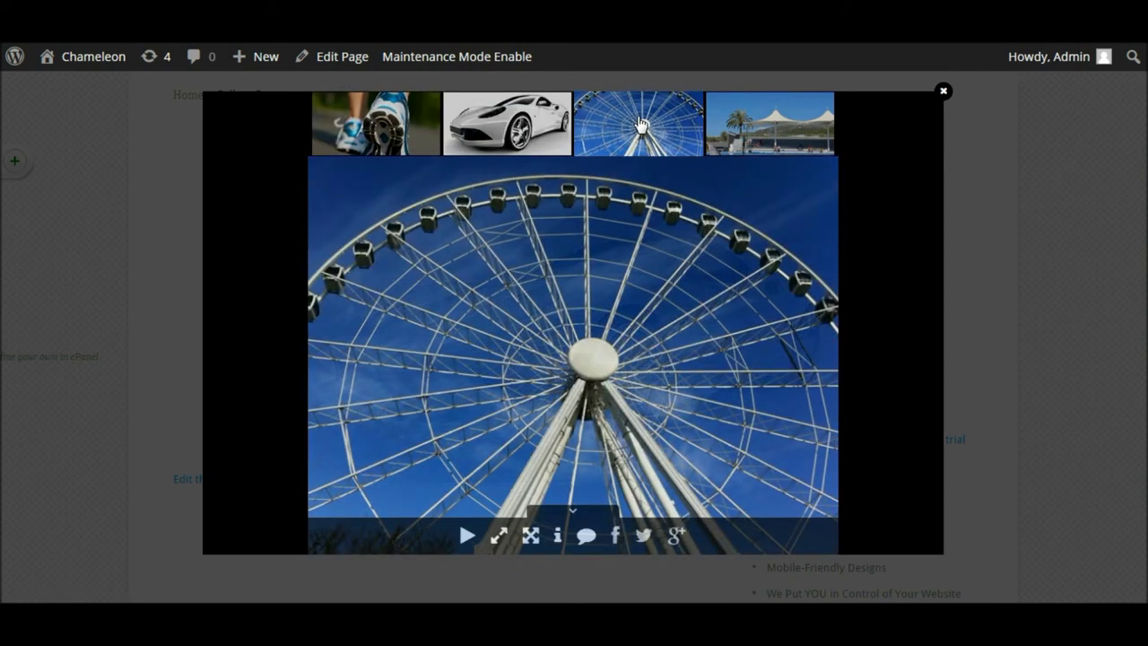
left_click(777, 129)
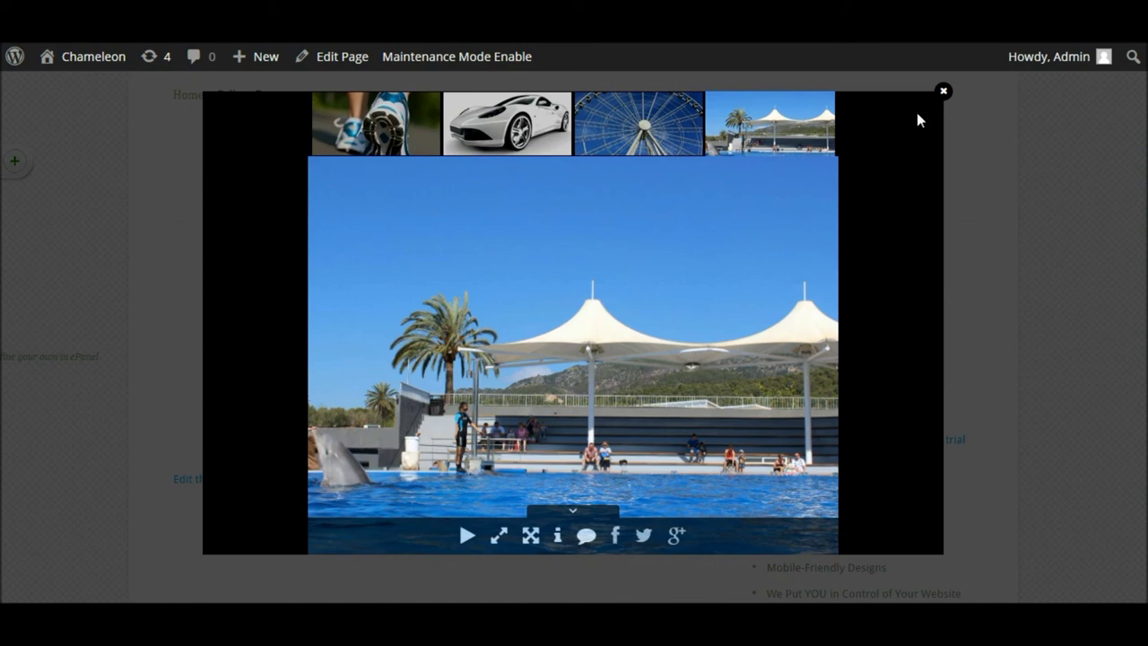
left_click(943, 92)
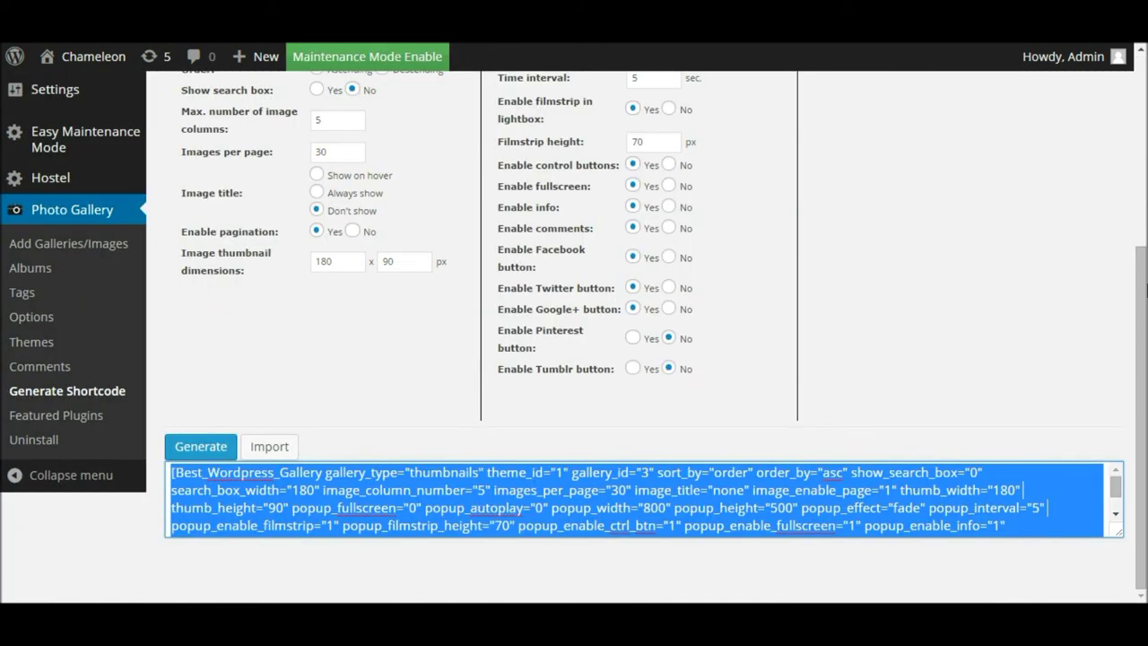
Return to the gallery view types in the Photo Gallery shortcode generator
left_click_drag(1146, 288, 1146, 190)
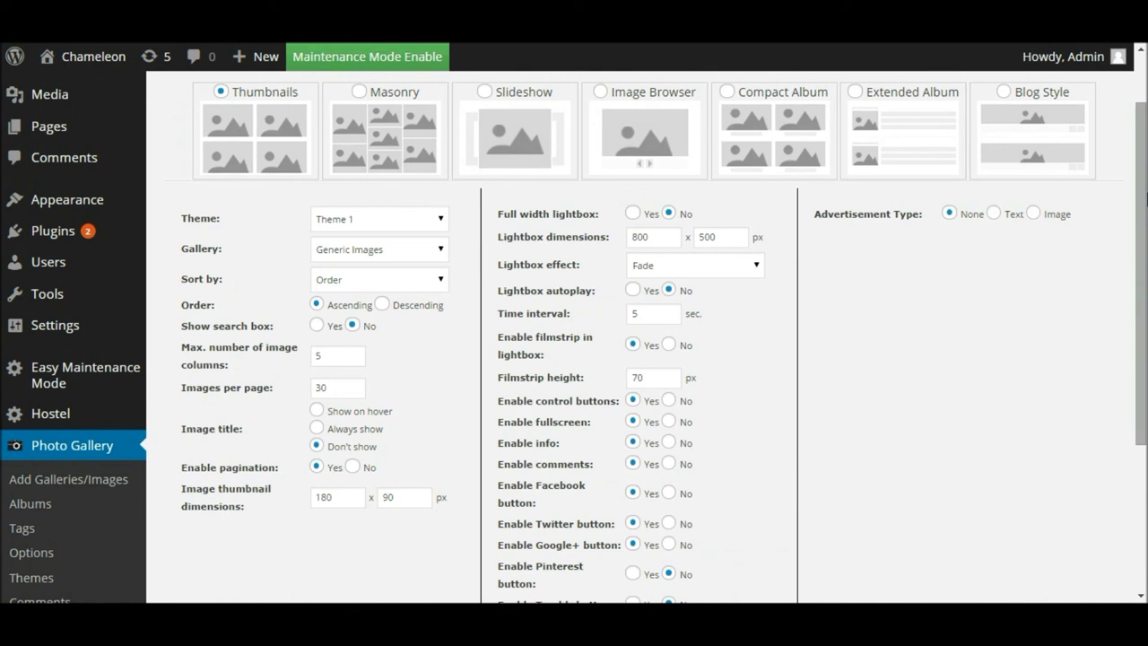
left_click_drag(1146, 199, 1145, 177)
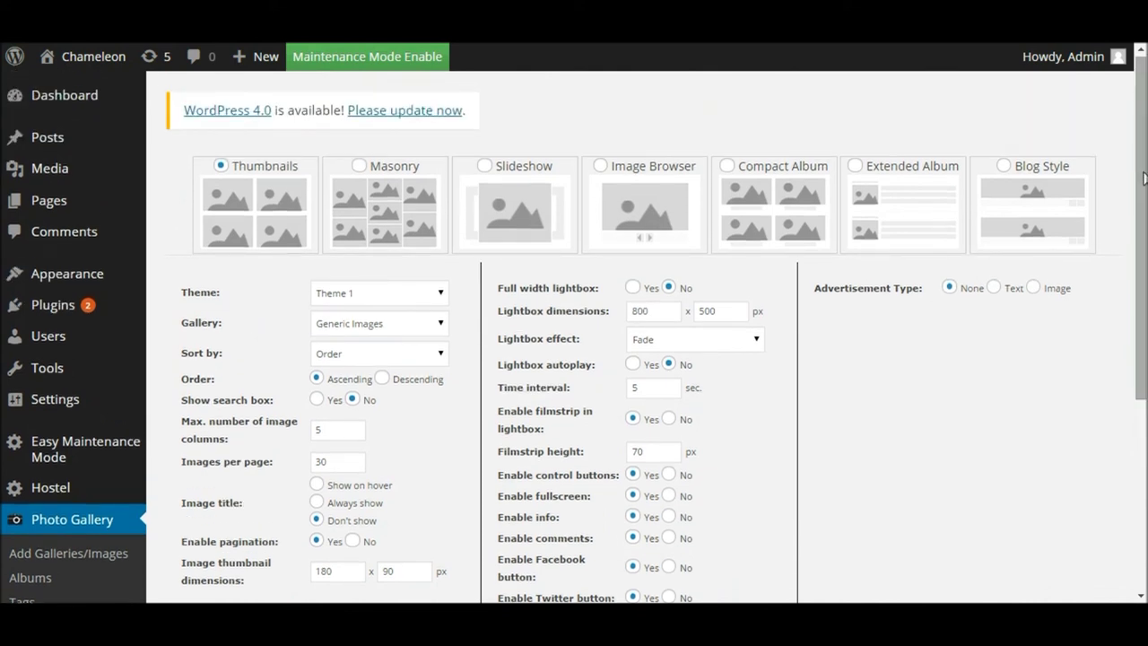